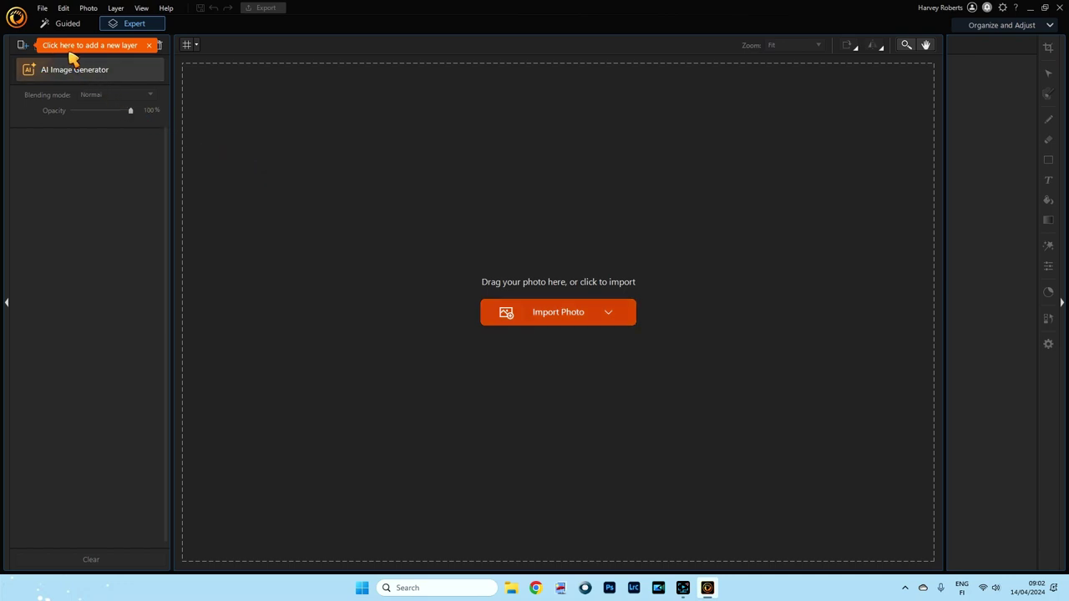
Create an empty 1600 × 1200 pixel project named Glass with a transparent background and start a text box on its canvas
{"action": "left_click", "coordinate": [148, 46]}
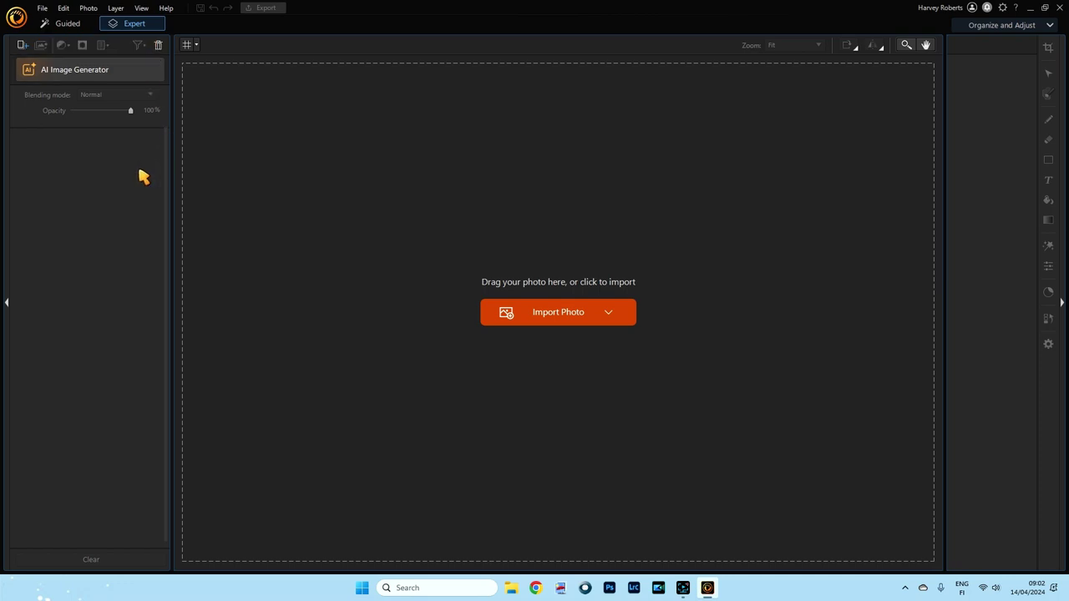
{"action": "left_click", "coordinate": [41, 8]}
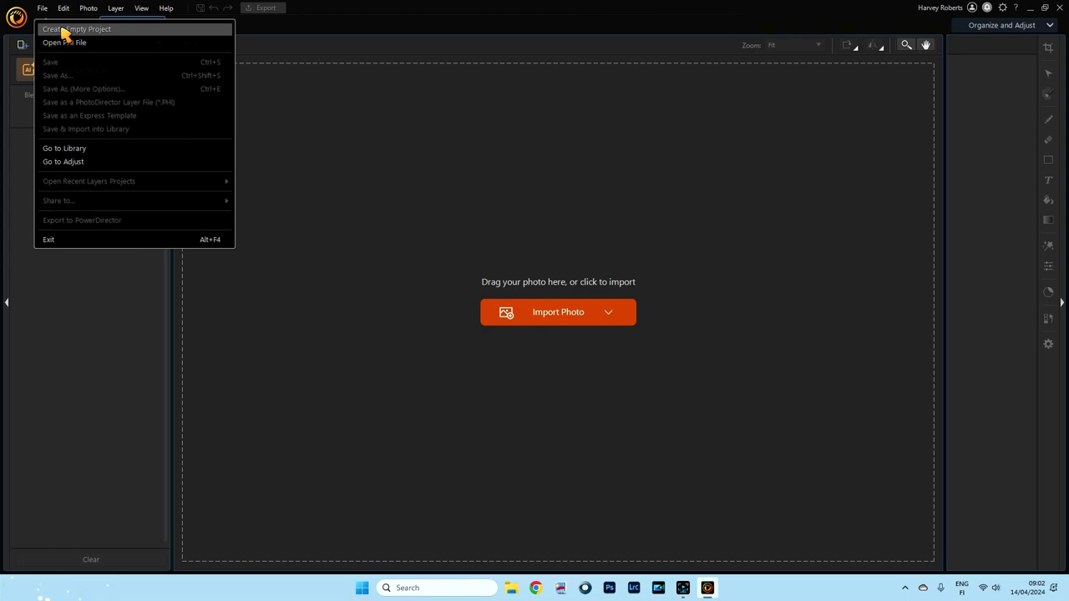
{"action": "left_click", "coordinate": [63, 32]}
{"action": "double_click", "coordinate": [463, 213]}
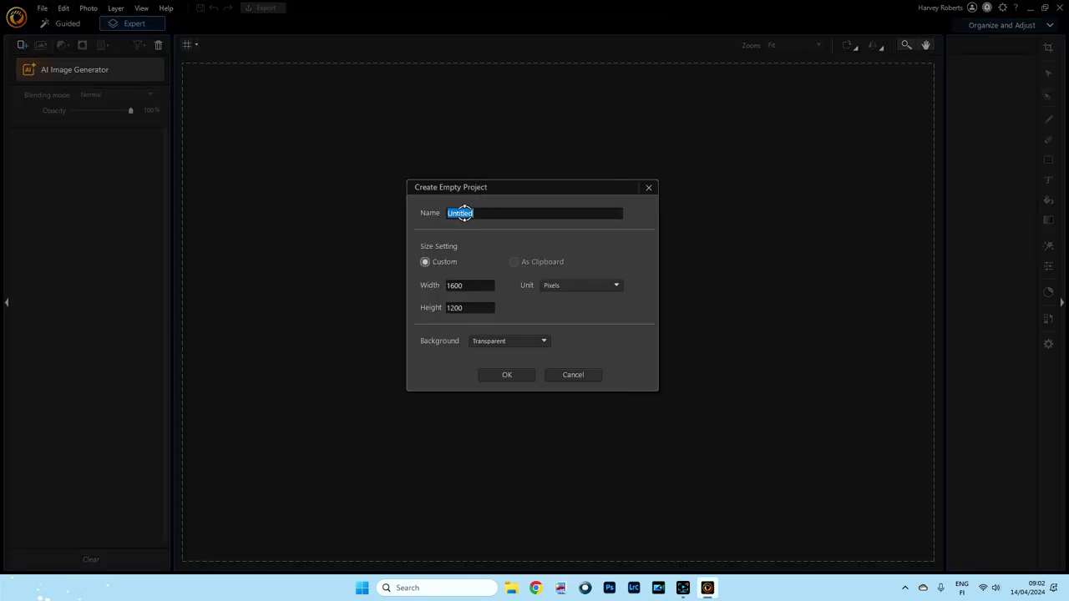
{"action": "type", "text": "Glass"}
{"action": "left_click", "coordinate": [615, 287]}
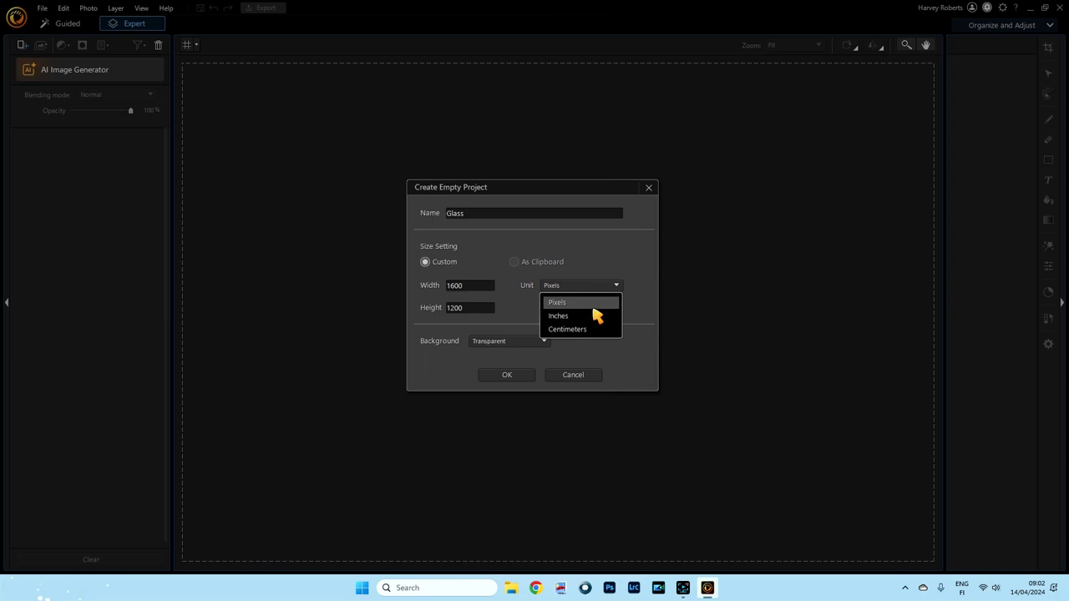
{"action": "left_click", "coordinate": [585, 302]}
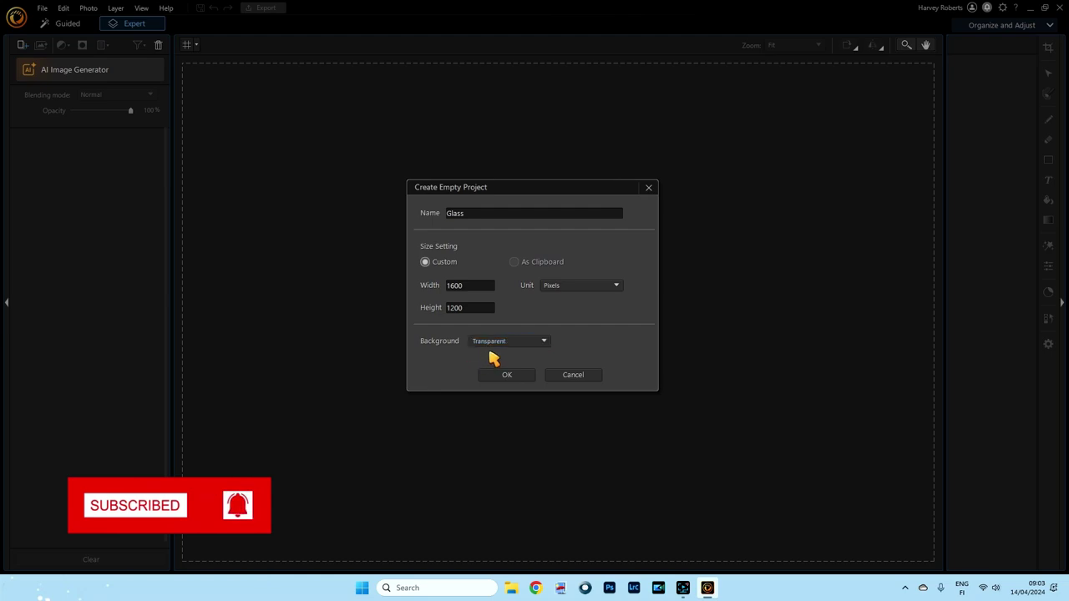
{"action": "left_click", "coordinate": [544, 343]}
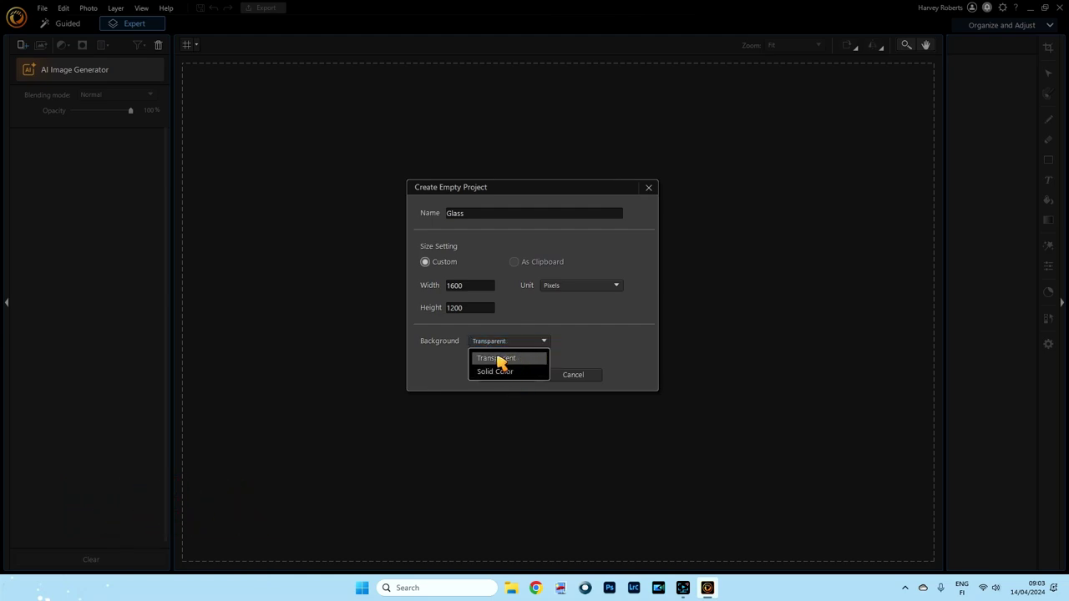
{"action": "left_click", "coordinate": [585, 343]}
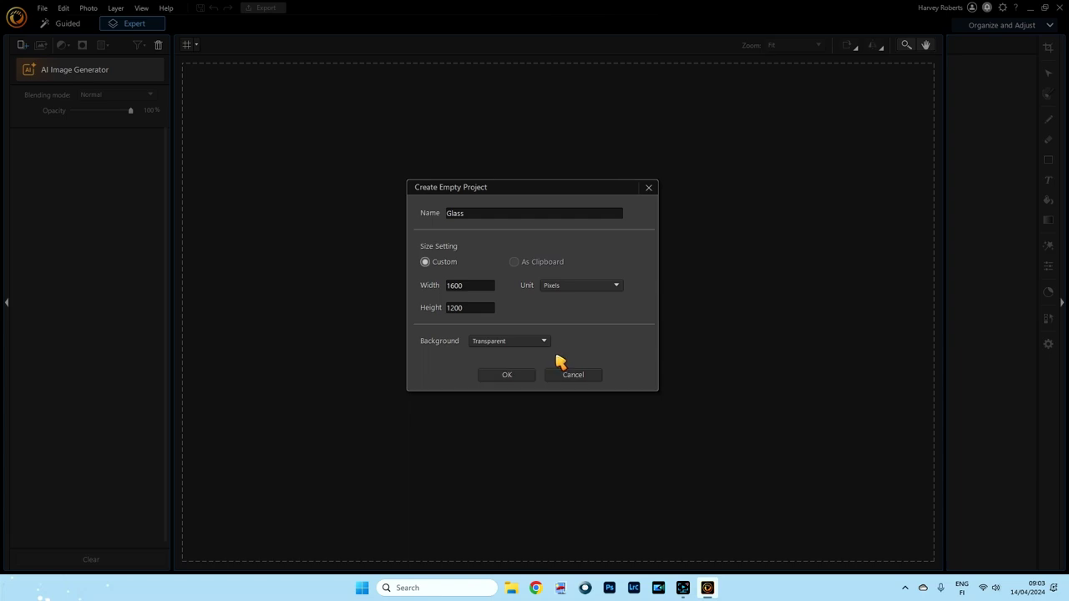
{"action": "left_click", "coordinate": [506, 378]}
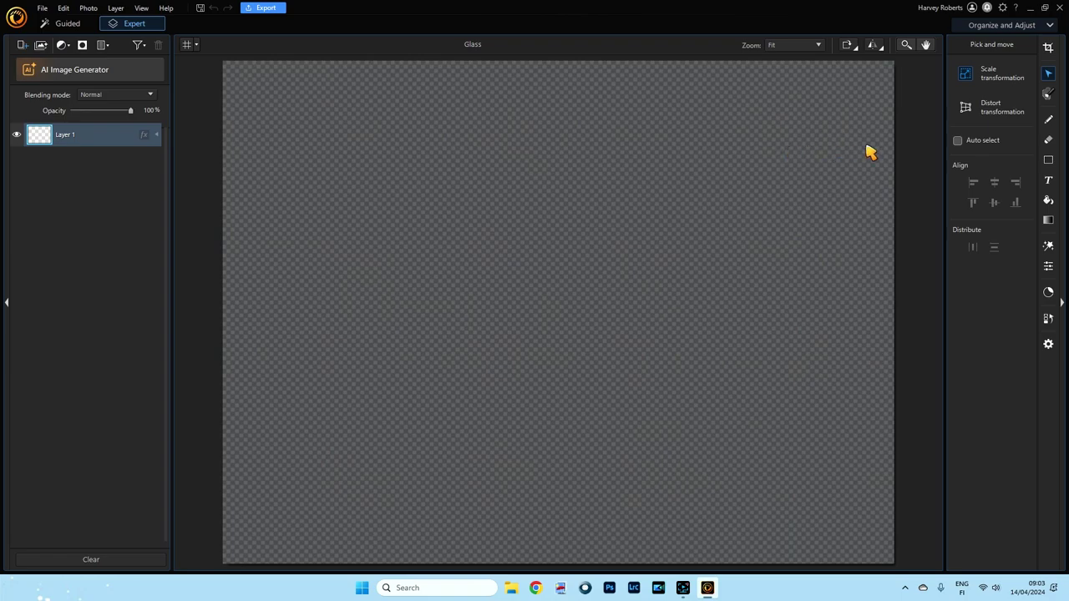
{"action": "left_click", "coordinate": [1050, 182]}
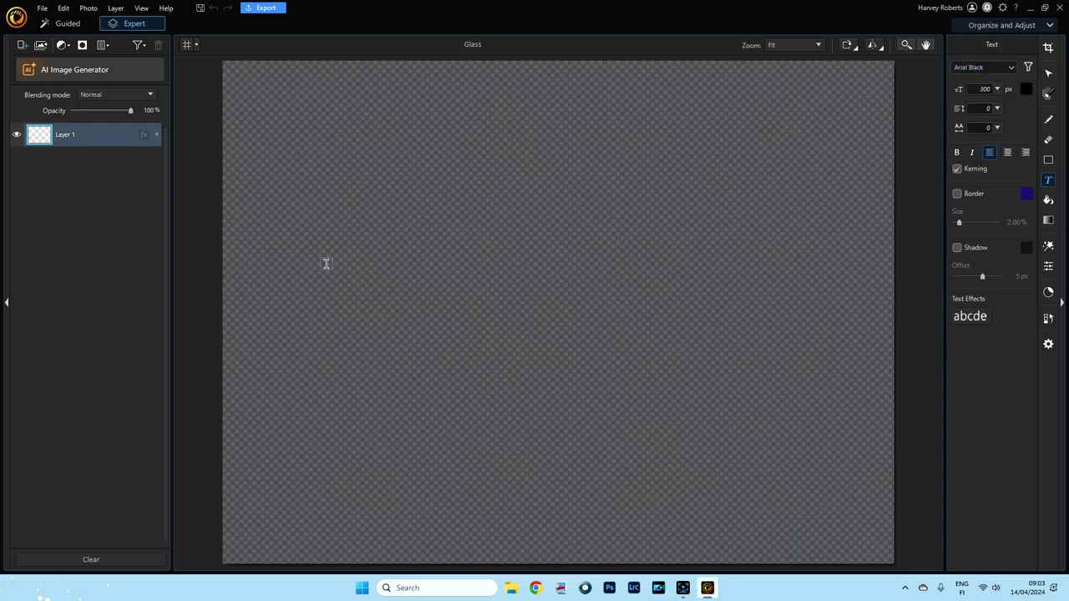
{"action": "left_click", "coordinate": [431, 254]}
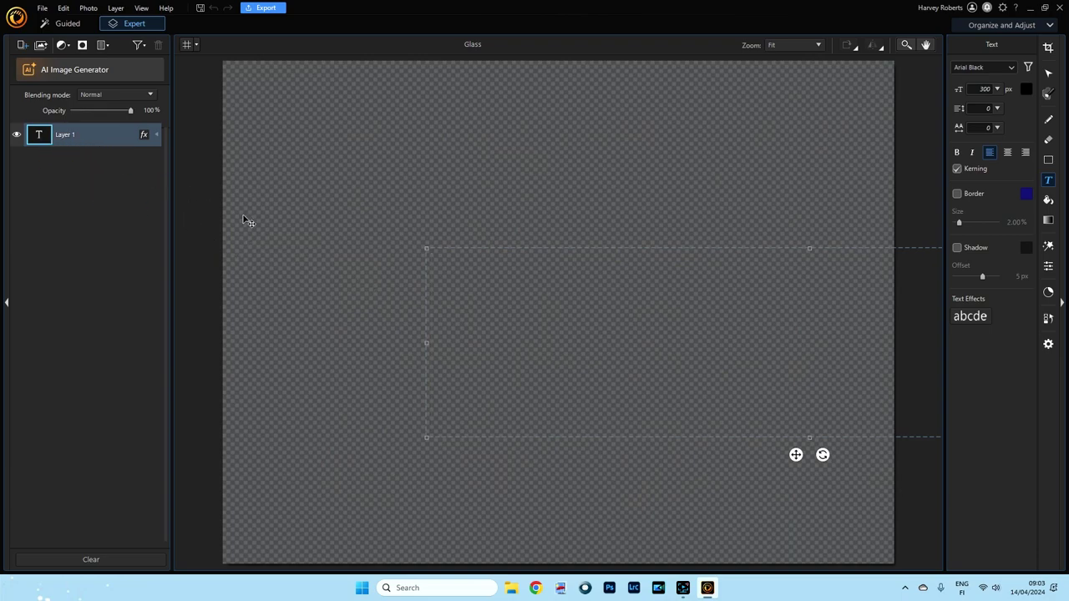
Discard the current project without saving and create a 1600 × 1200 pixel project named Glass with a solid white background
{"action": "left_click", "coordinate": [42, 10]}
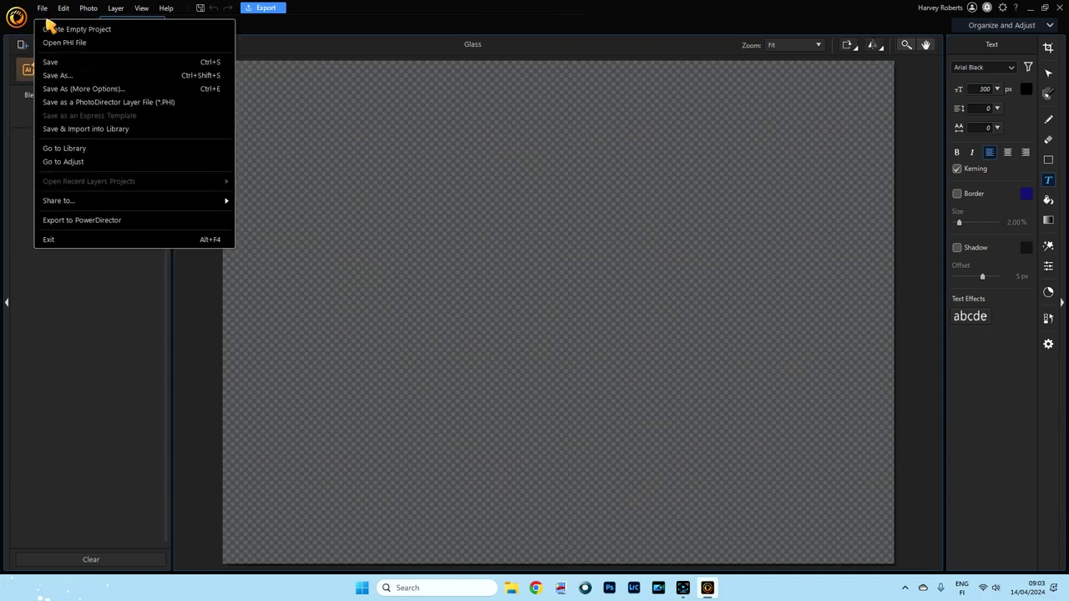
{"action": "left_click", "coordinate": [59, 32]}
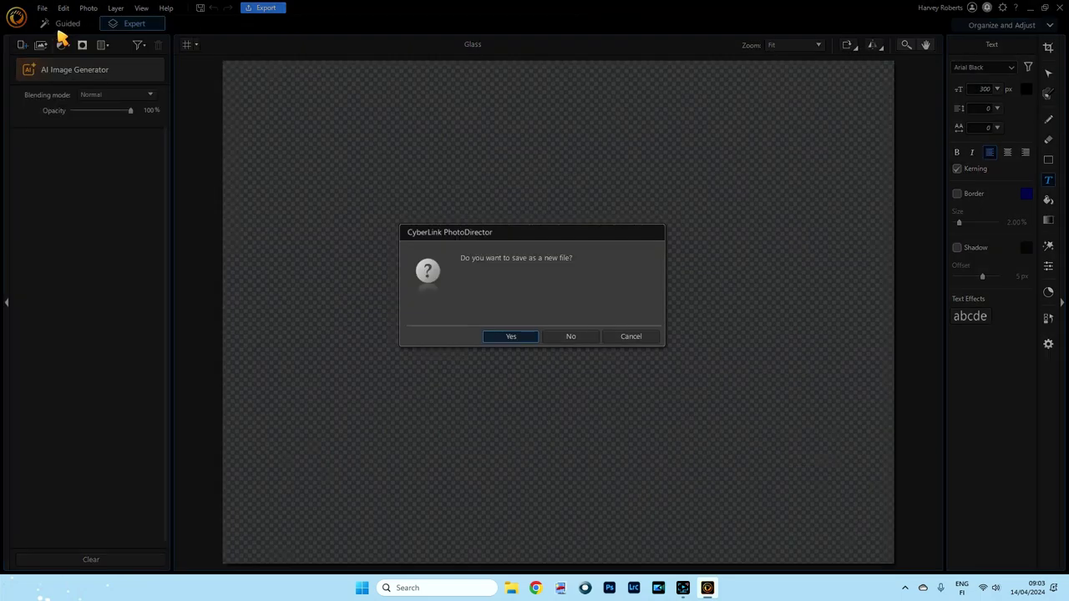
{"action": "left_click", "coordinate": [581, 337]}
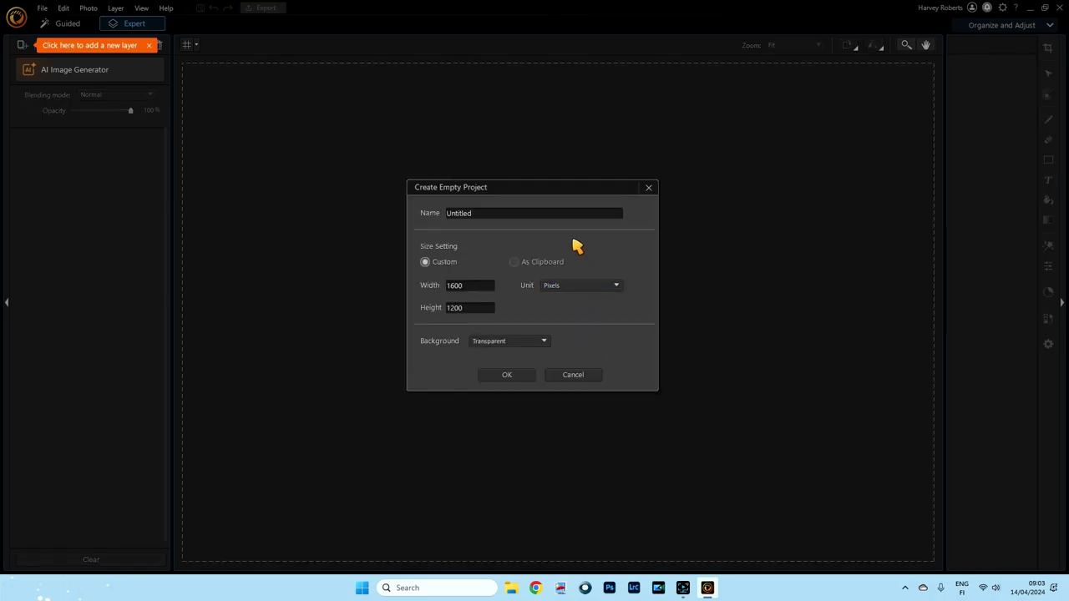
{"action": "double_click", "coordinate": [466, 215]}
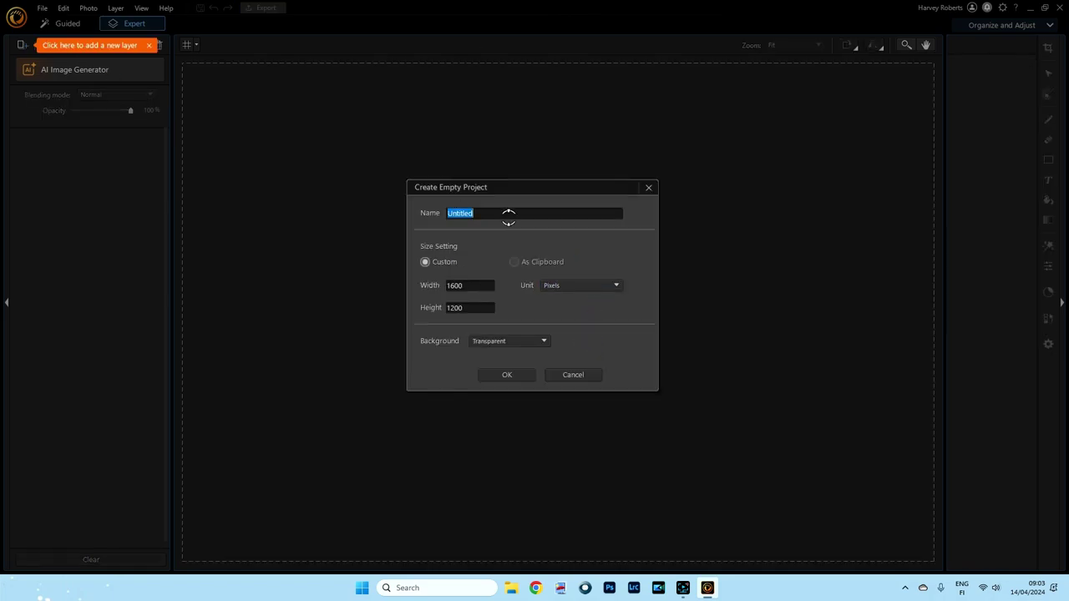
{"action": "type", "text": "Glass"}
{"action": "left_click", "coordinate": [547, 344]}
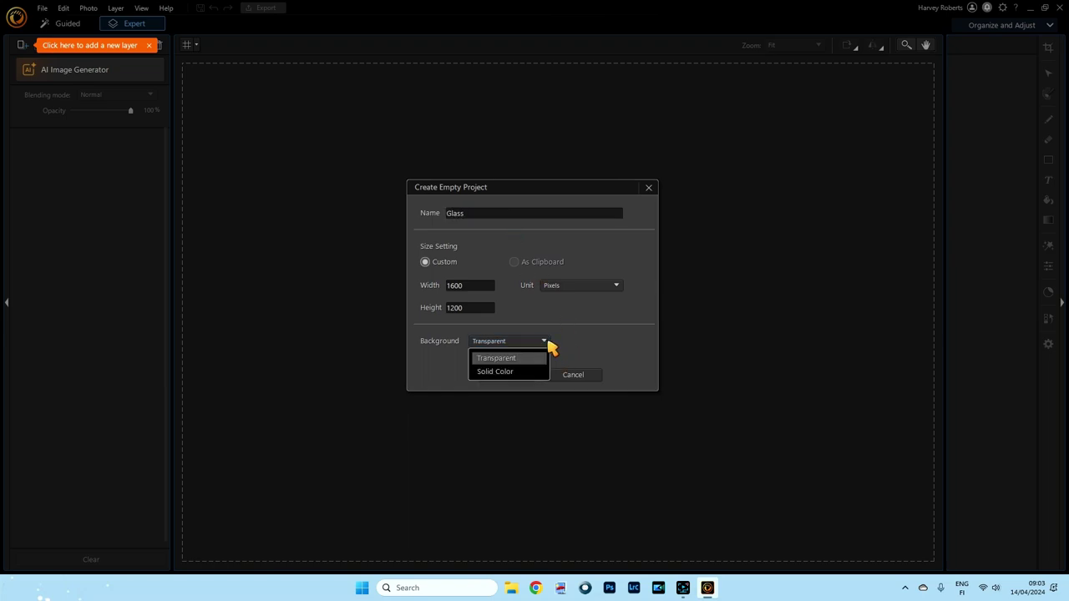
{"action": "left_click", "coordinate": [487, 373]}
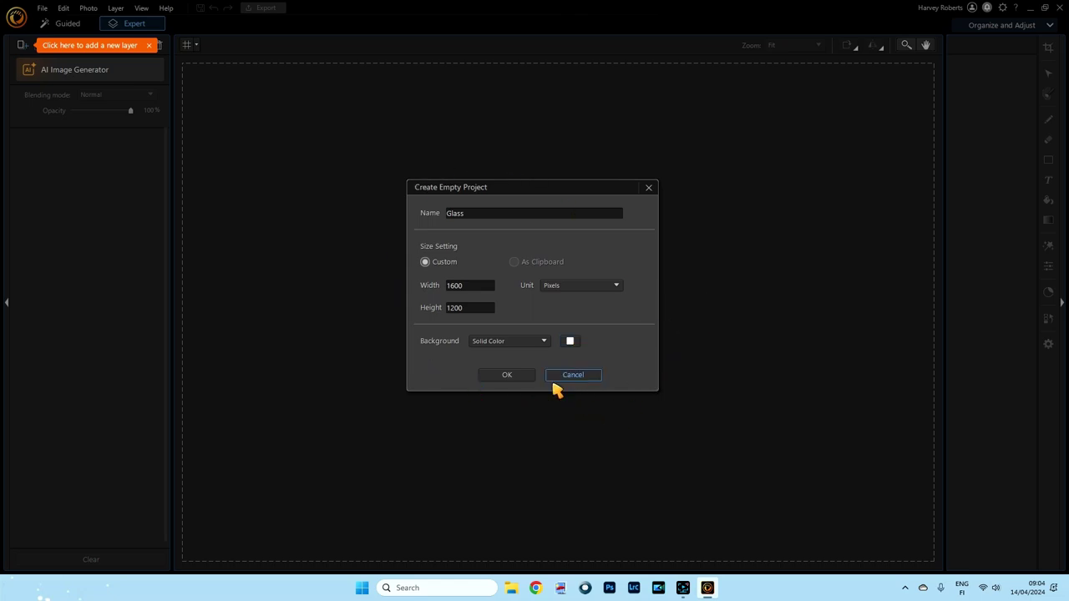
{"action": "left_click", "coordinate": [507, 376]}
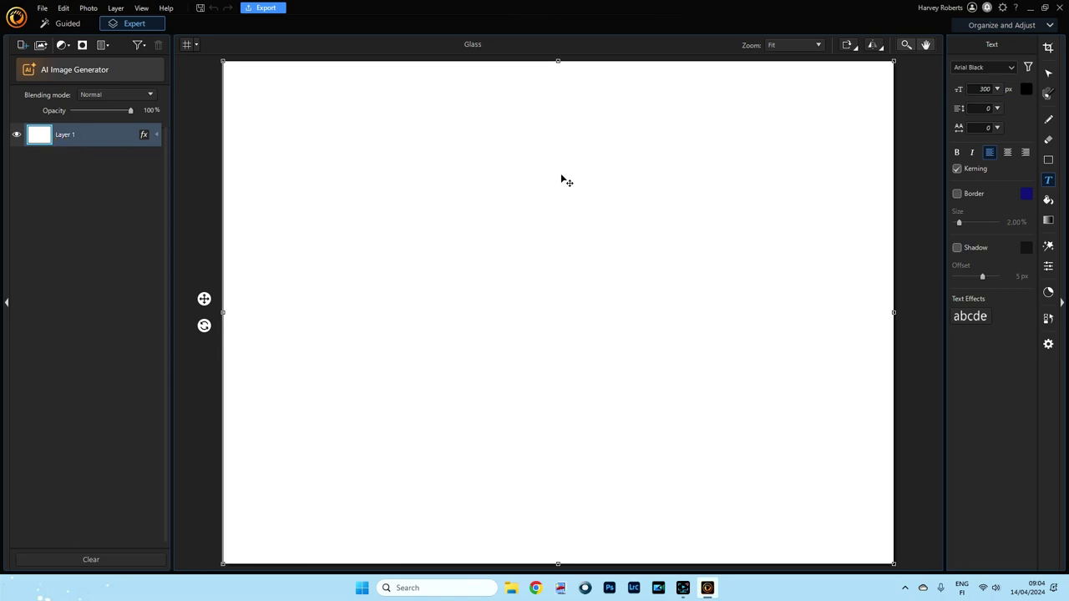
Add a text layer reading GLASS on the white canvas
{"action": "left_click", "coordinate": [1049, 180]}
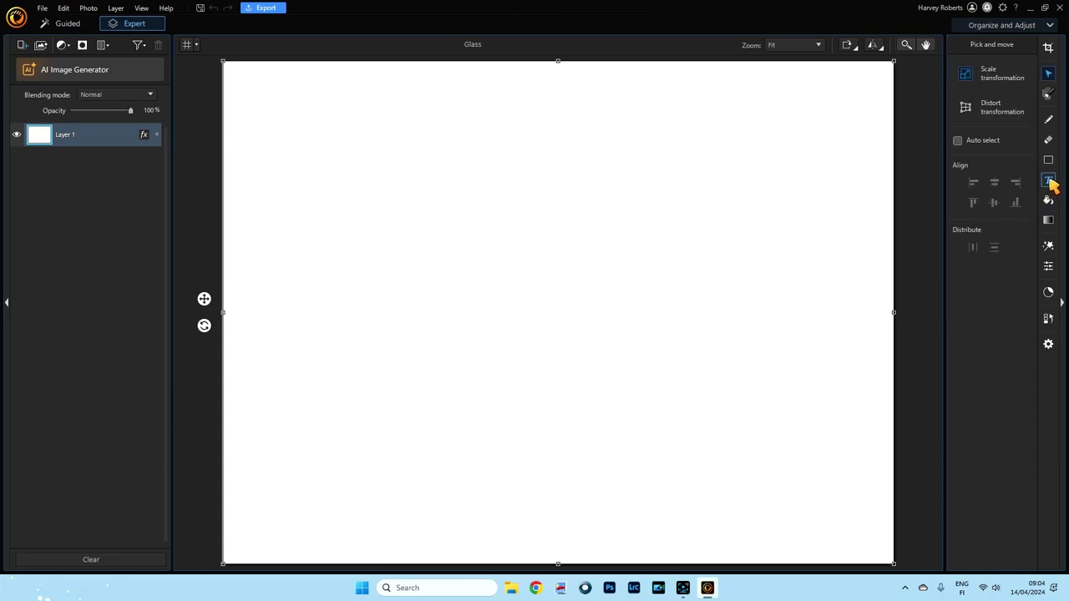
{"action": "left_click", "coordinate": [1049, 182]}
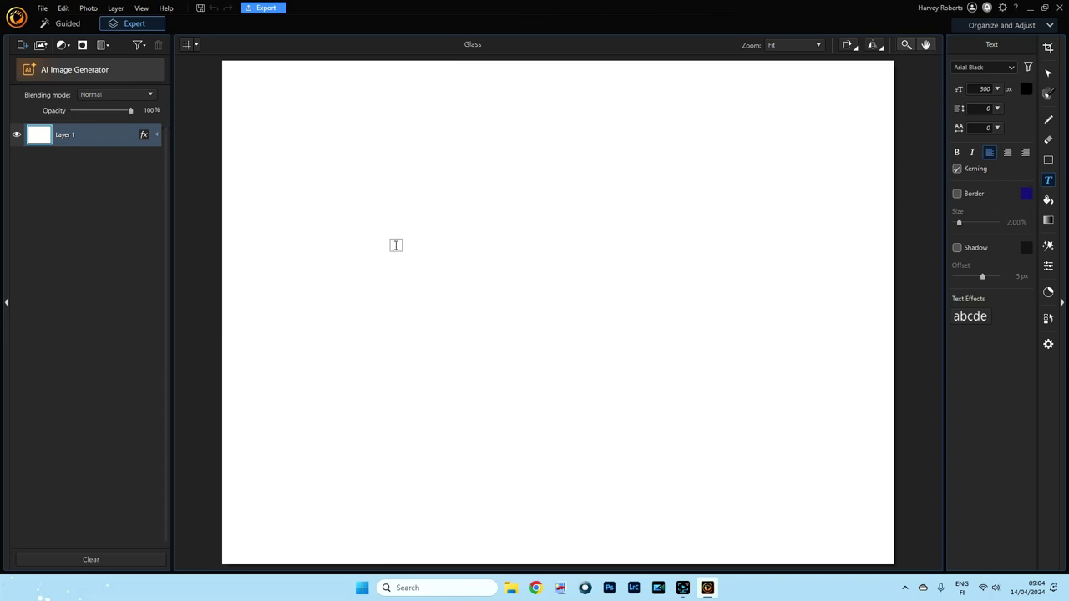
{"action": "left_click", "coordinate": [351, 245]}
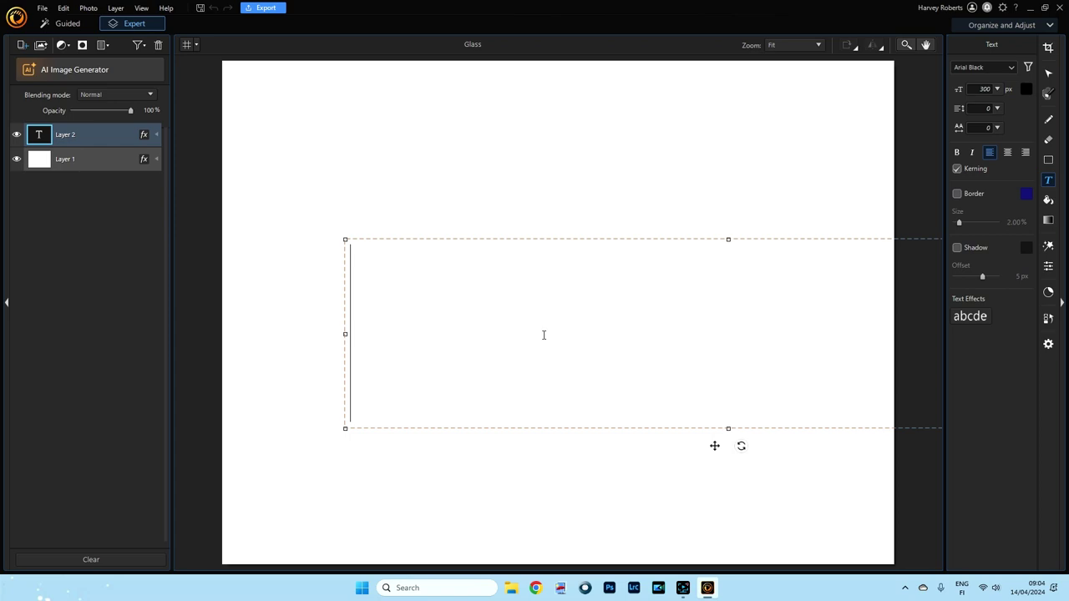
{"action": "type", "text": "GLASS"}
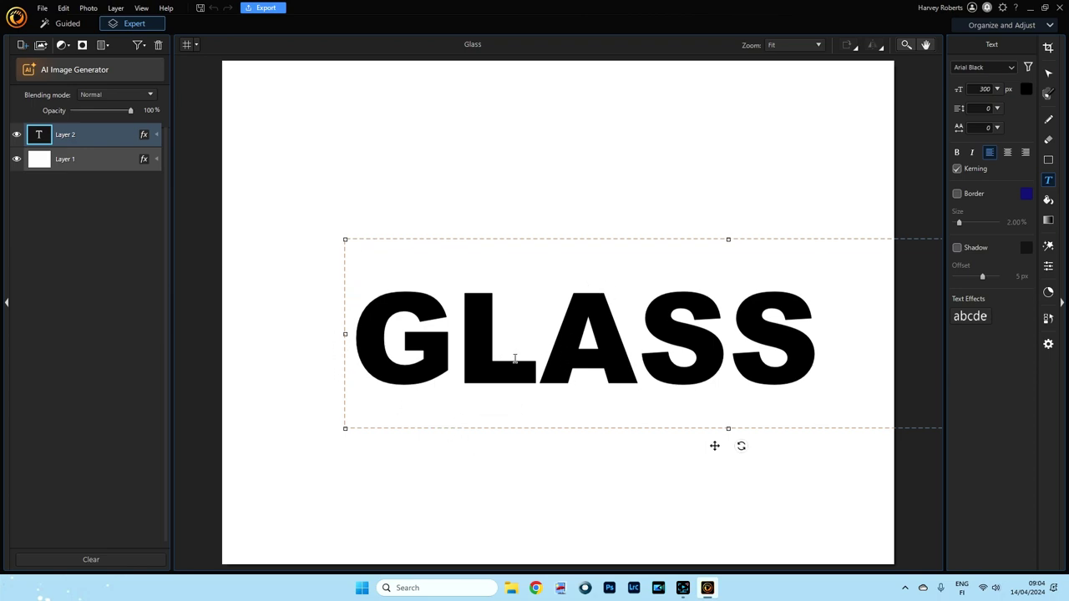
Move the GLASS text box to the centre of the canvas
{"action": "left_click_drag", "start_coordinate": [714, 446], "coordinate": [1032, 446]}
{"action": "left_click_drag", "start_coordinate": [668, 336], "coordinate": [618, 347]}
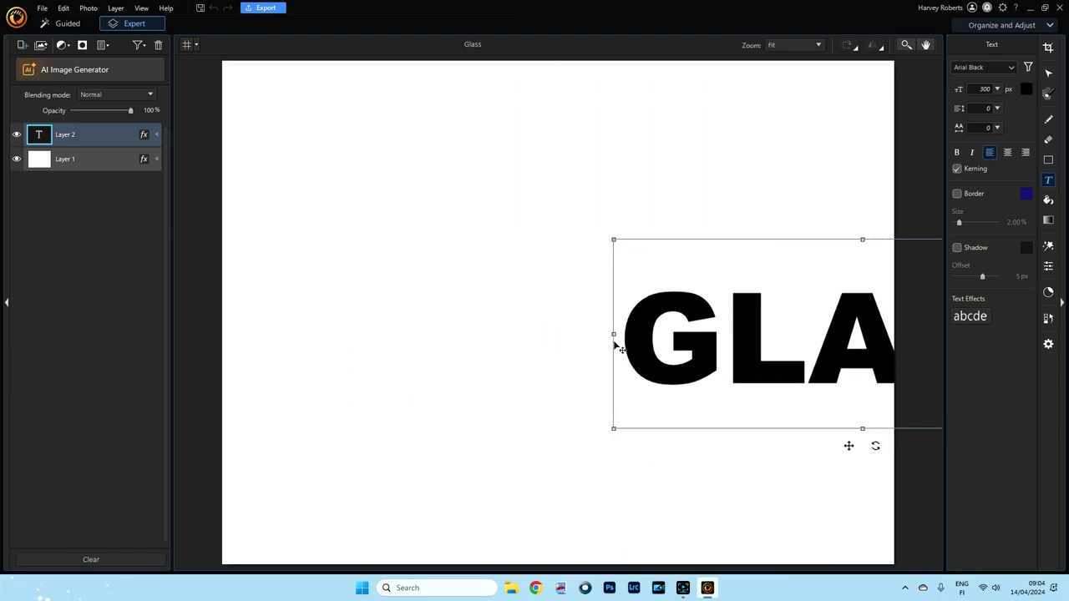
{"action": "left_click_drag", "start_coordinate": [849, 449], "coordinate": [546, 425]}
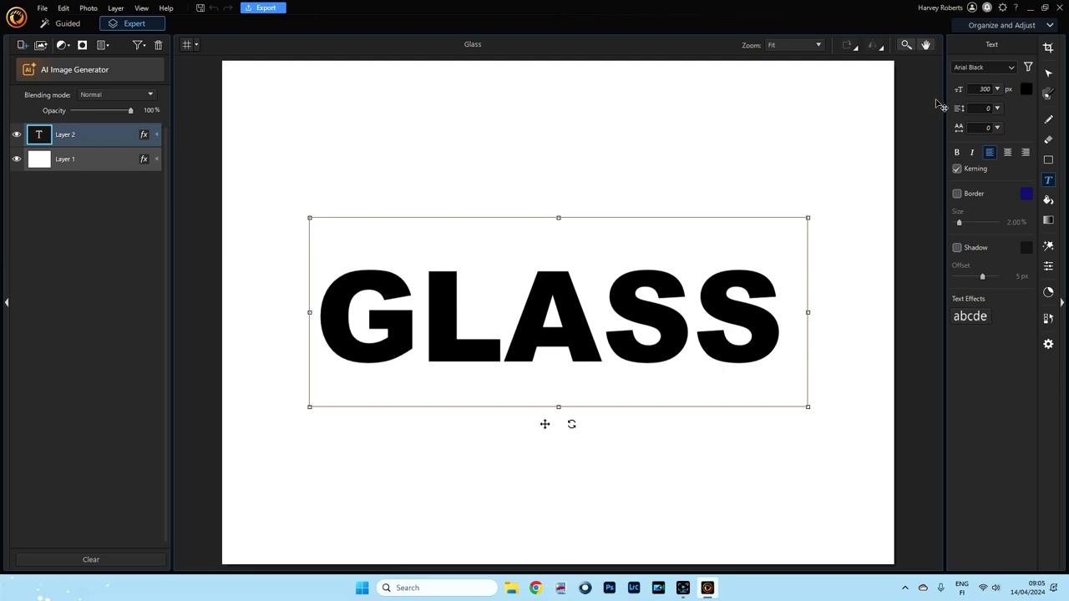
Set the GLASS text's font to Arial Black and its size to 300 px, and finish editing the text
{"action": "left_click", "coordinate": [1012, 69]}
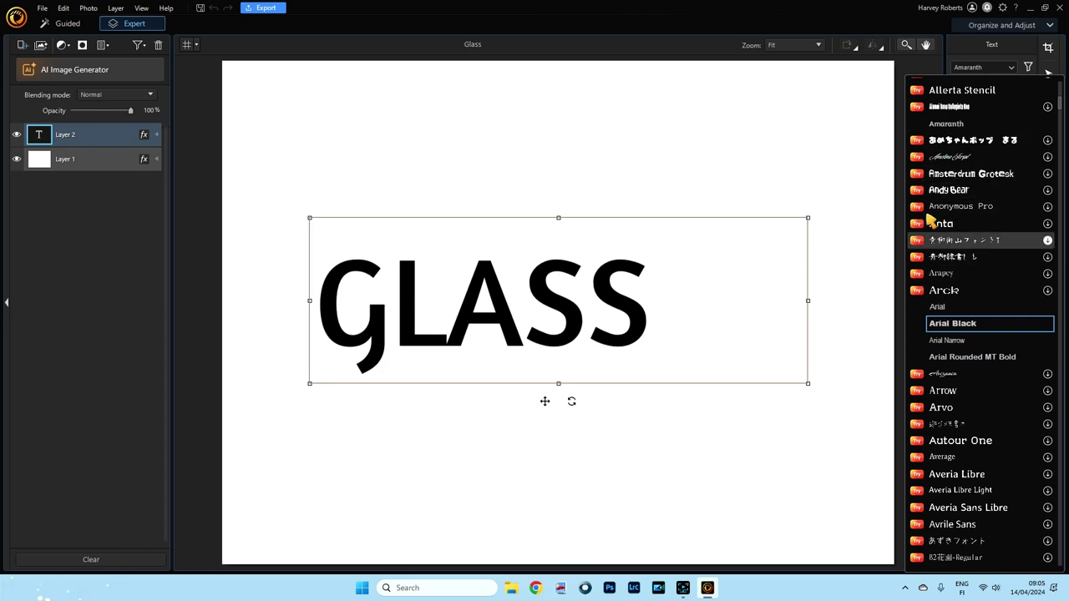
{"action": "left_click", "coordinate": [948, 330]}
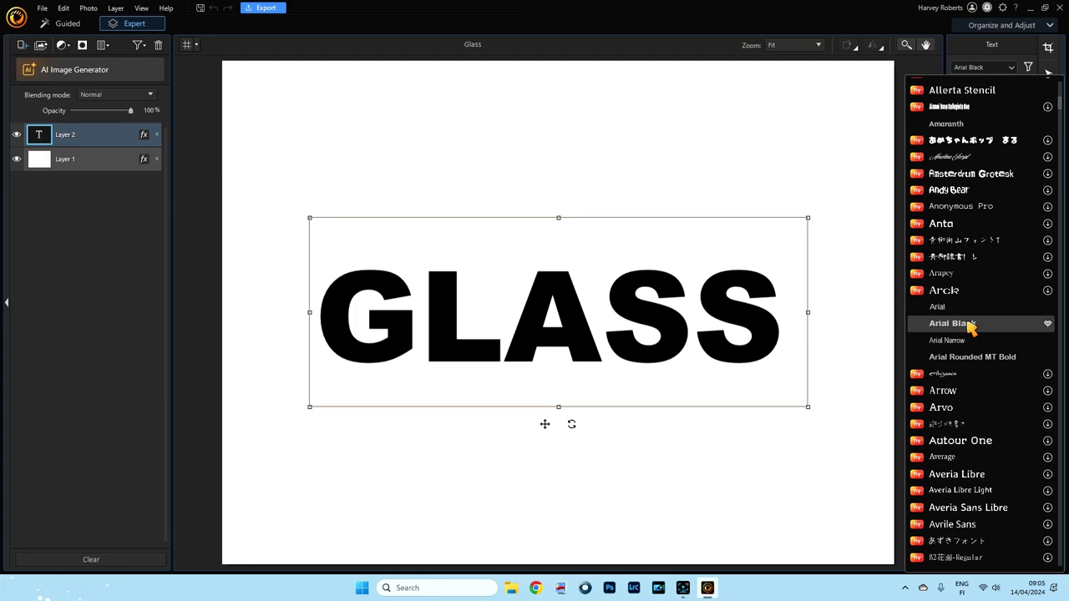
{"action": "left_click", "coordinate": [968, 60]}
{"action": "left_click", "coordinate": [985, 92]}
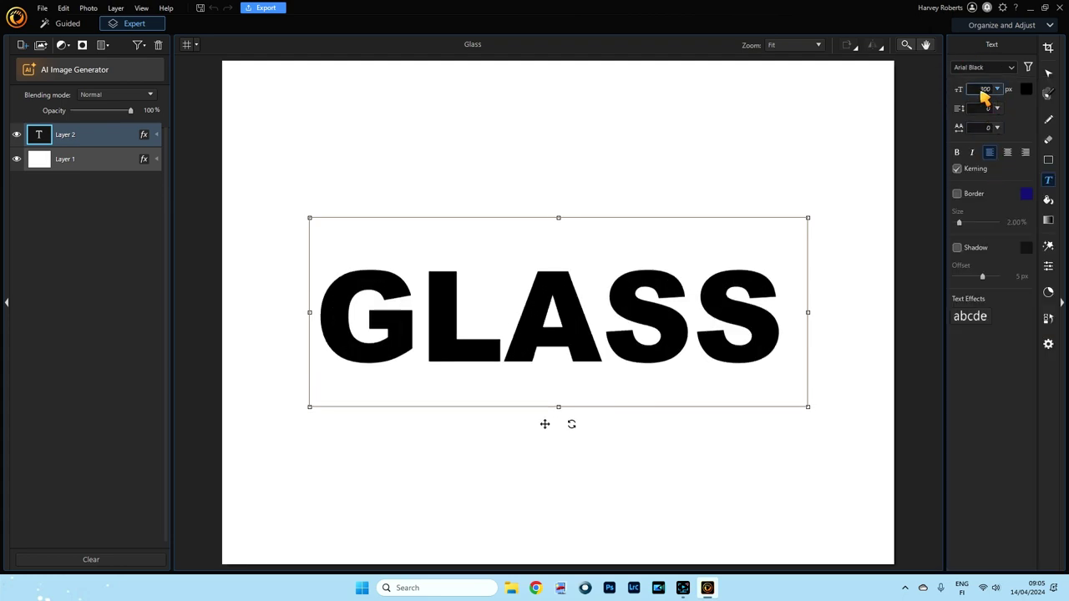
{"action": "type", "text": "3"}
{"action": "key", "text": "Return"}
{"action": "left_click", "coordinate": [72, 146]}
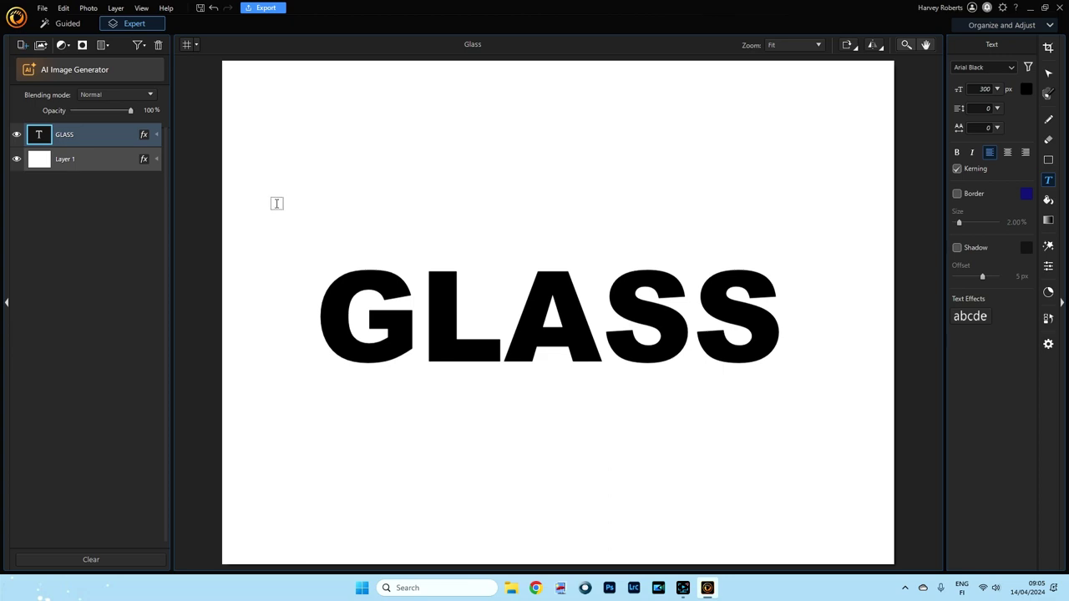
{"action": "right_click", "coordinate": [70, 134]}
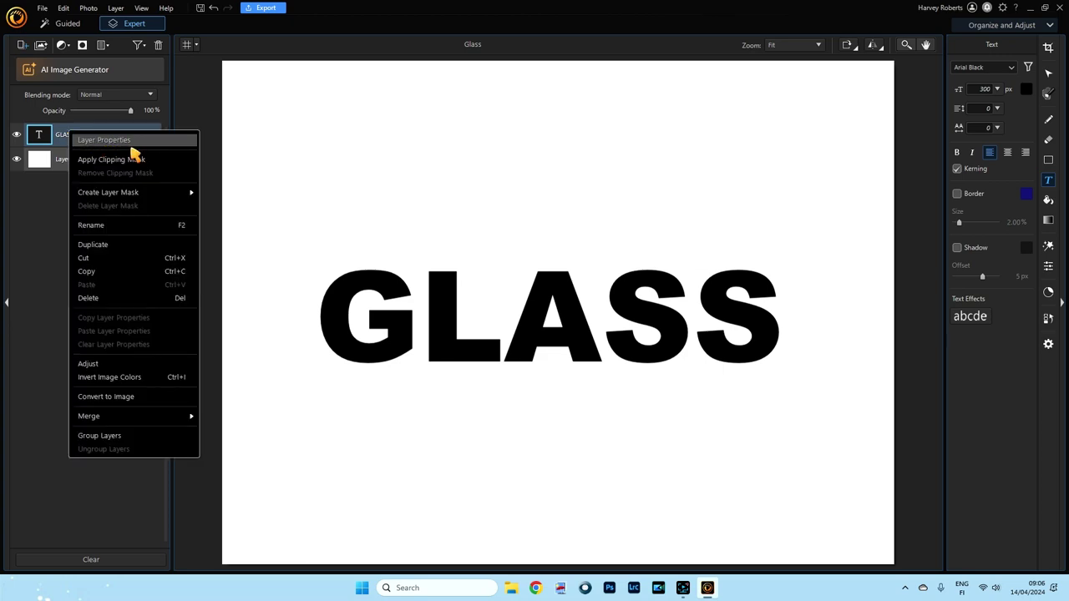
{"action": "left_click", "coordinate": [116, 8]}
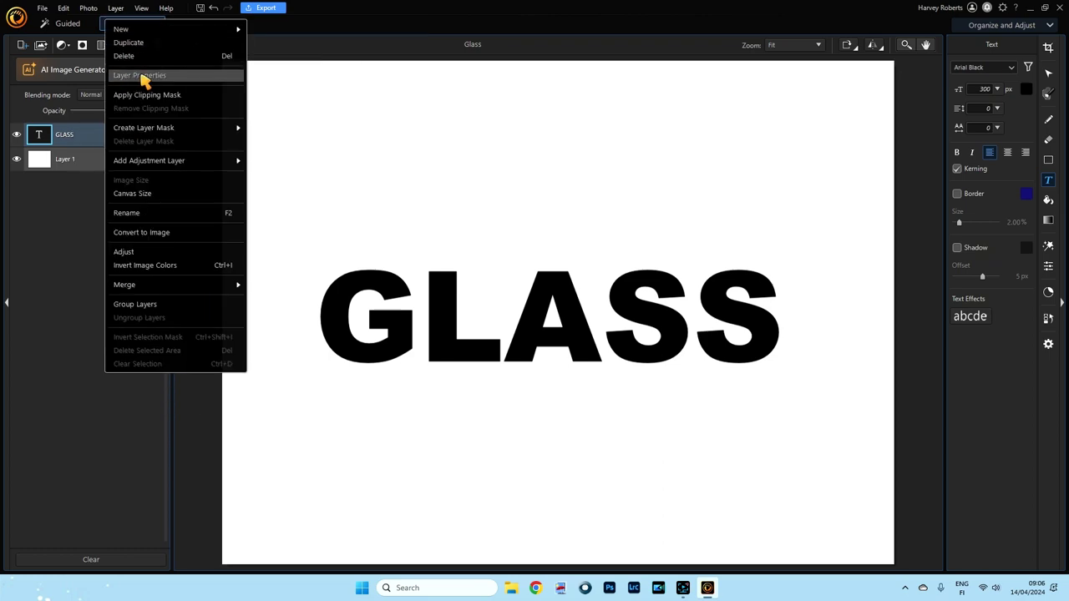
{"action": "left_click", "coordinate": [87, 223]}
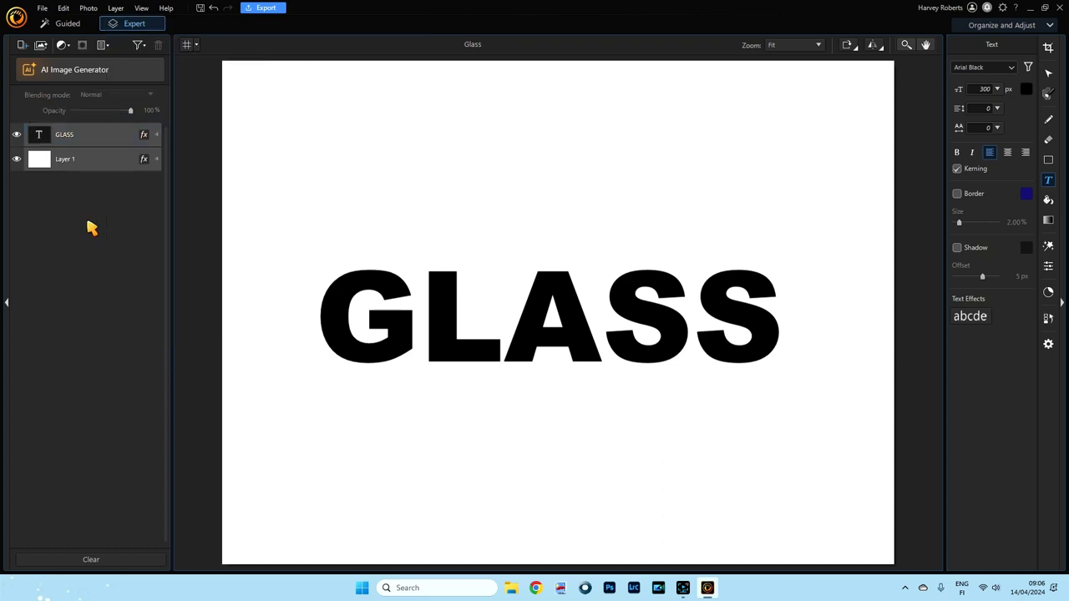
Open the layer properties of the GLASS text layer, enable Bevel & Emboss and expand its settings
{"action": "left_click", "coordinate": [144, 138]}
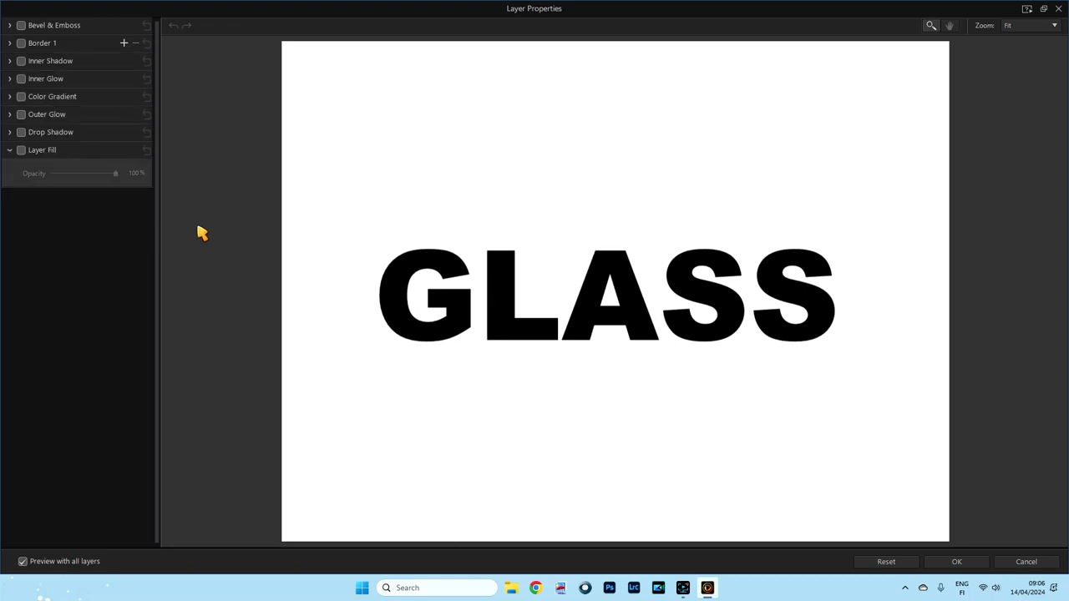
{"action": "left_click", "coordinate": [1043, 8]}
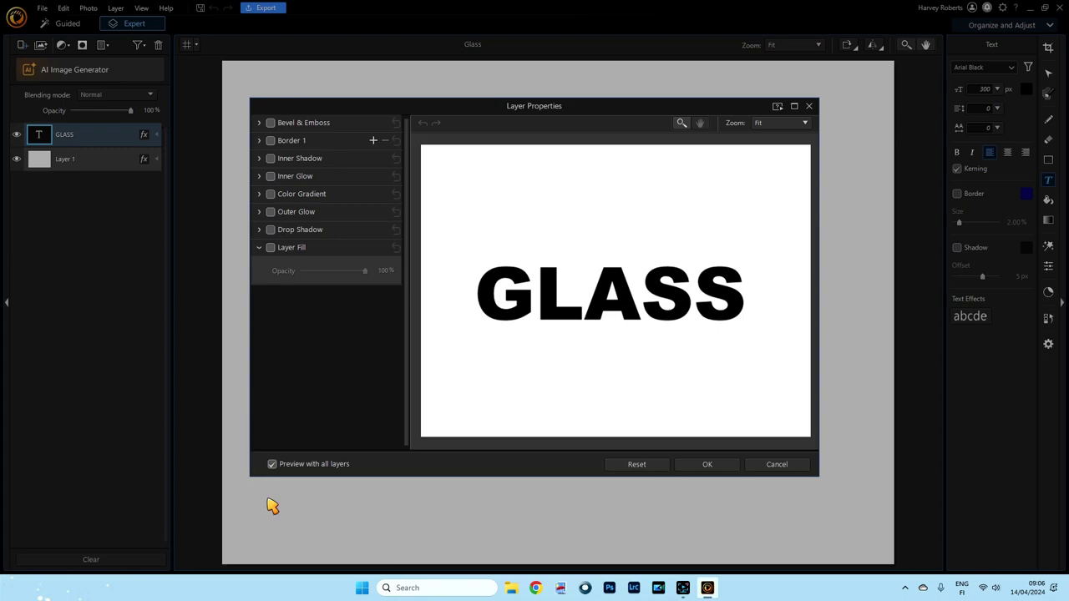
{"action": "left_click", "coordinate": [794, 107]}
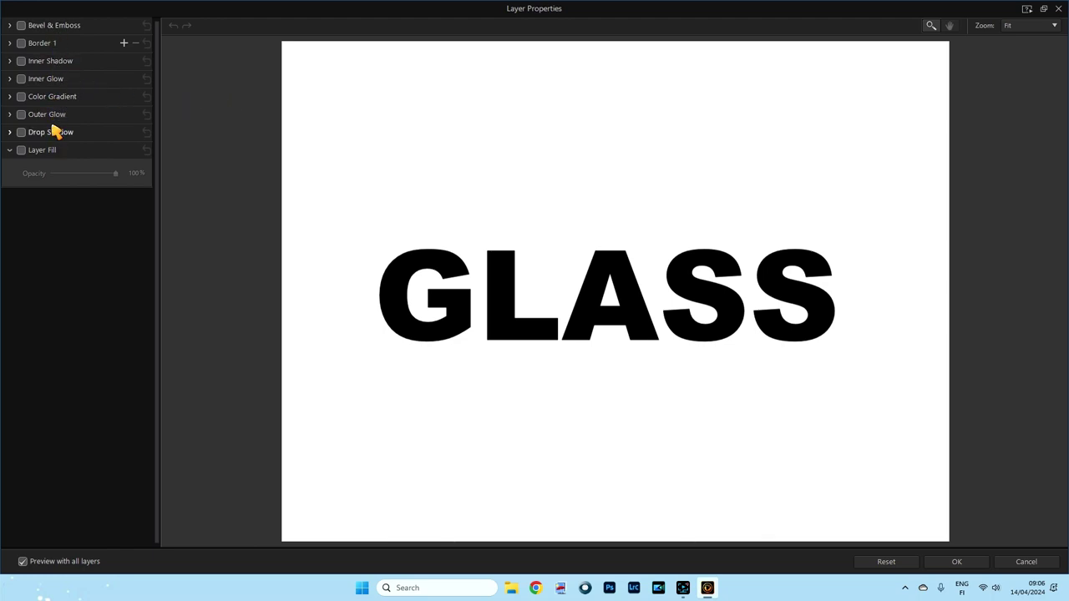
{"action": "left_click", "coordinate": [21, 26]}
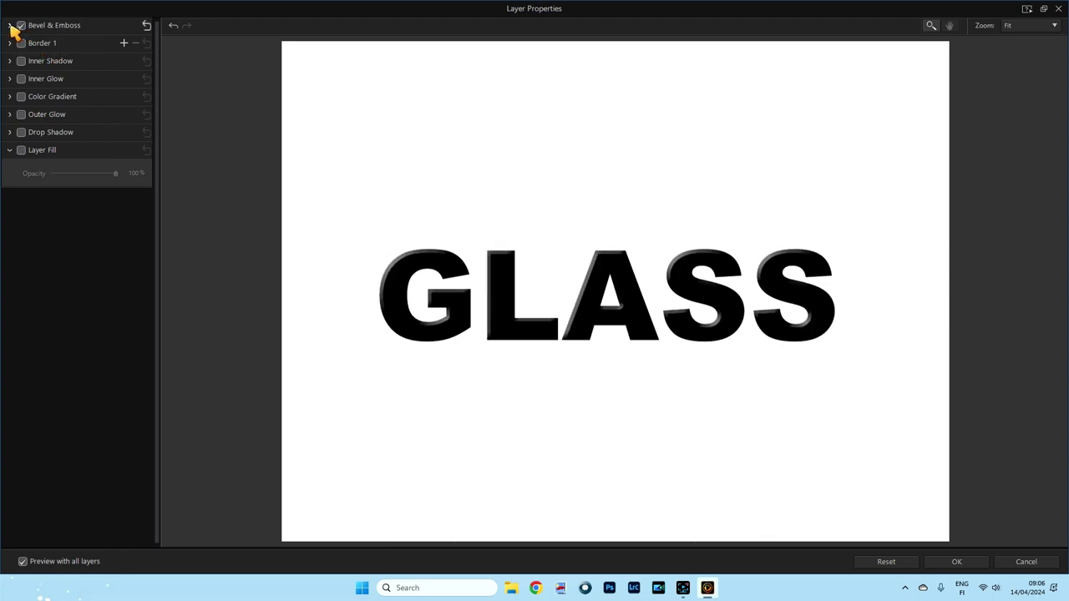
{"action": "left_click", "coordinate": [10, 26]}
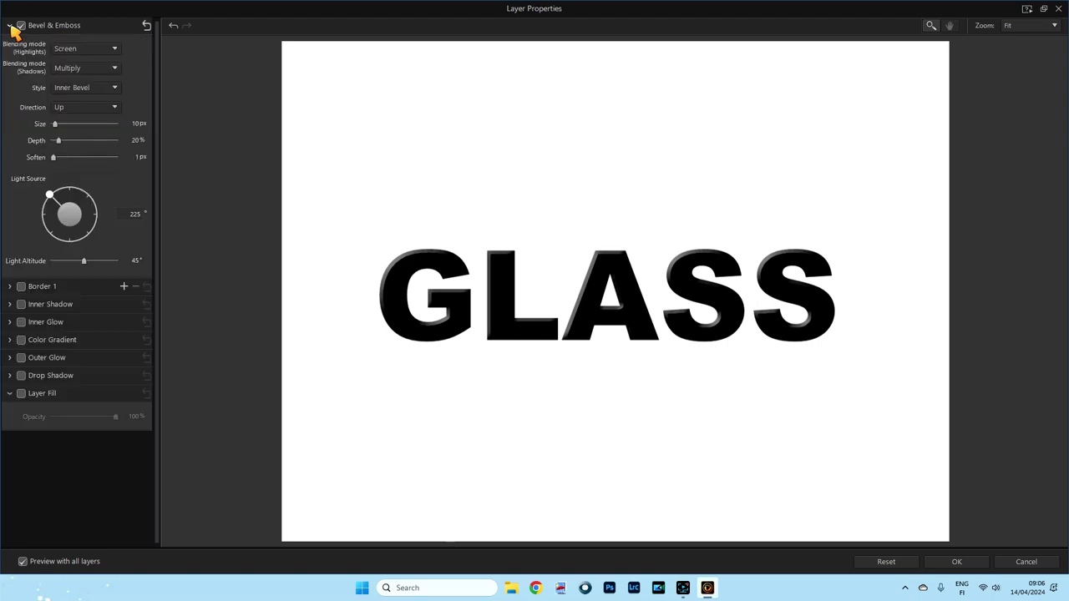
Set the Bevel & Emboss shadows blending mode to Soft Light and keep the style at Inner Bevel
{"action": "left_click", "coordinate": [107, 52]}
{"action": "left_click", "coordinate": [113, 72]}
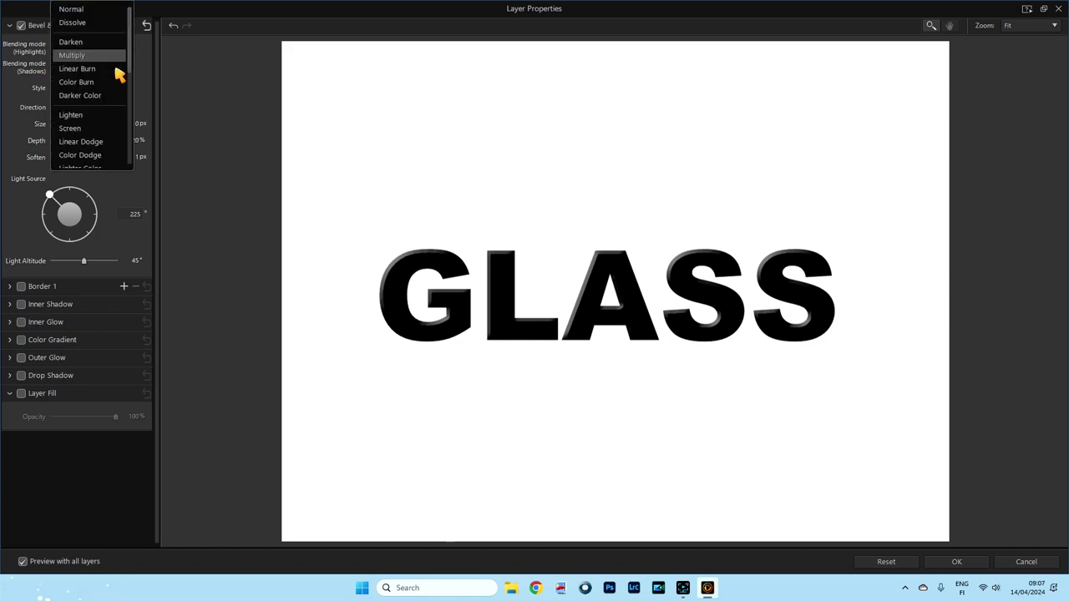
{"action": "left_click_drag", "start_coordinate": [130, 60], "coordinate": [139, 103]}
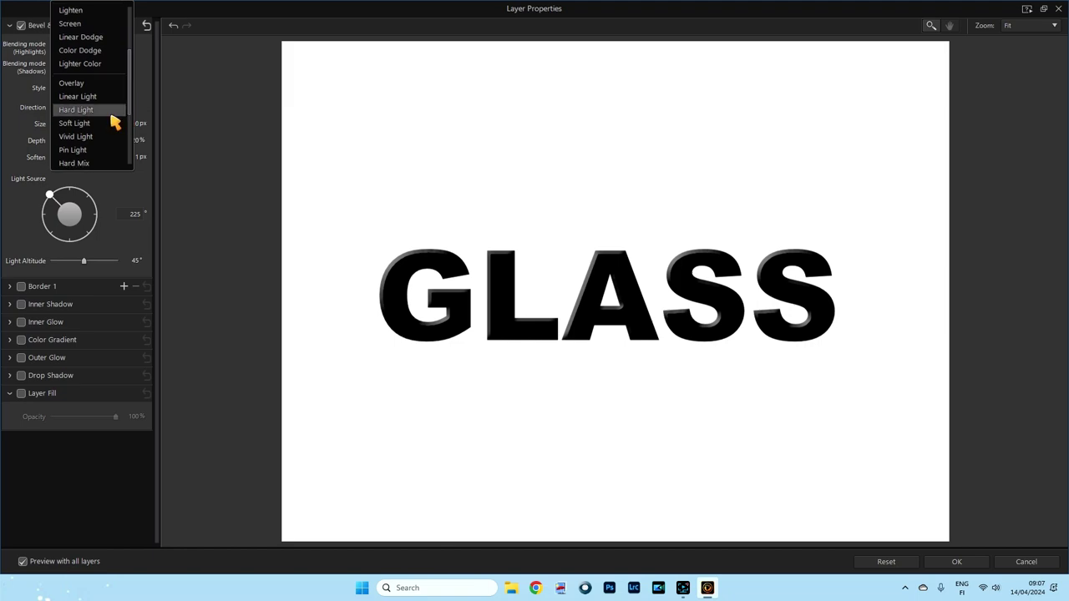
{"action": "left_click", "coordinate": [84, 125]}
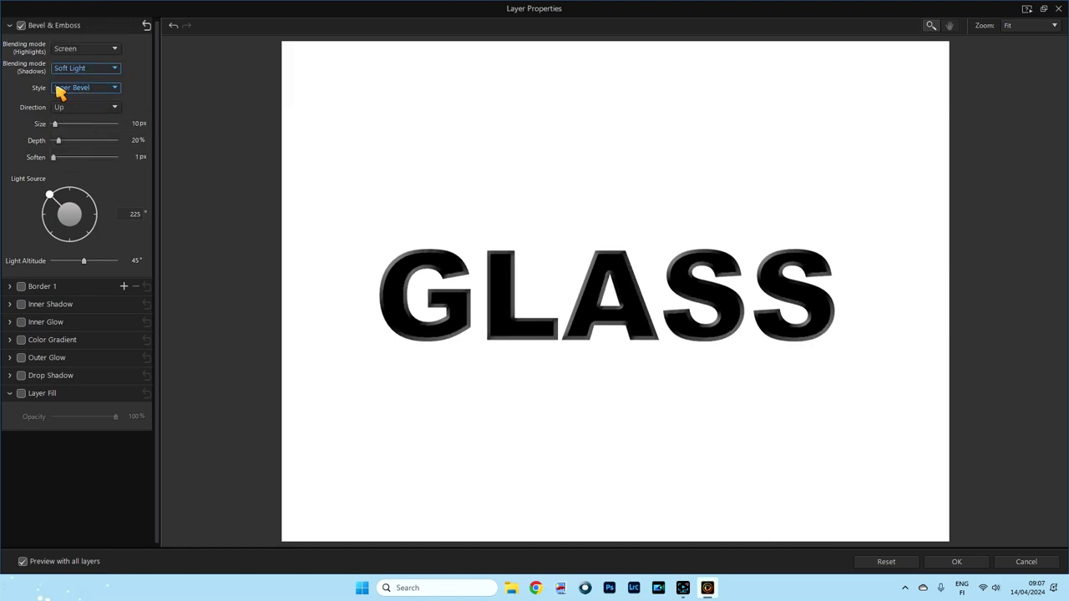
{"action": "left_click", "coordinate": [117, 90]}
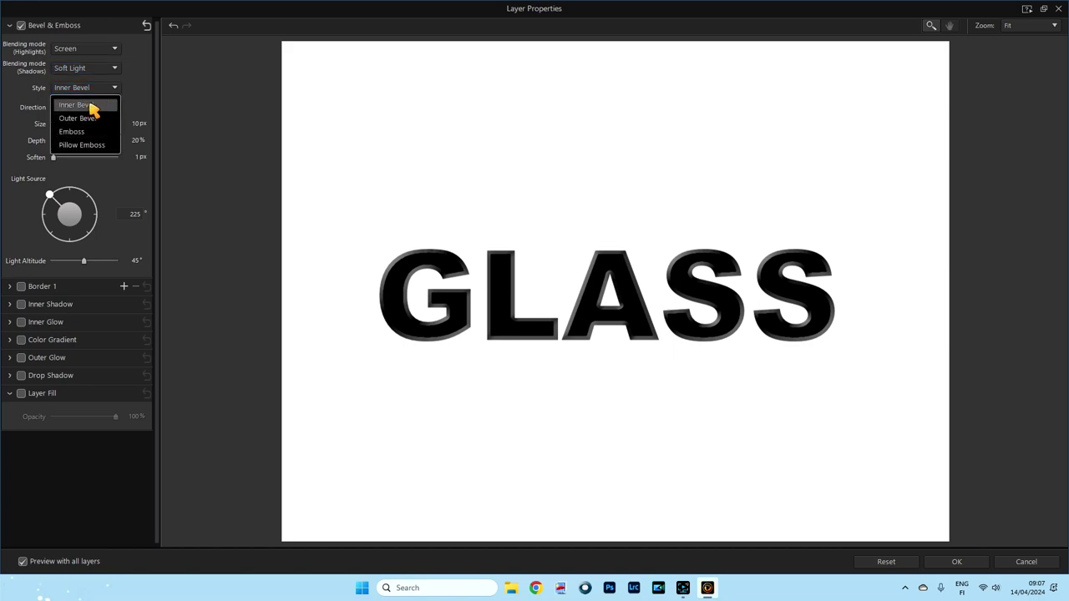
{"action": "left_click", "coordinate": [134, 99]}
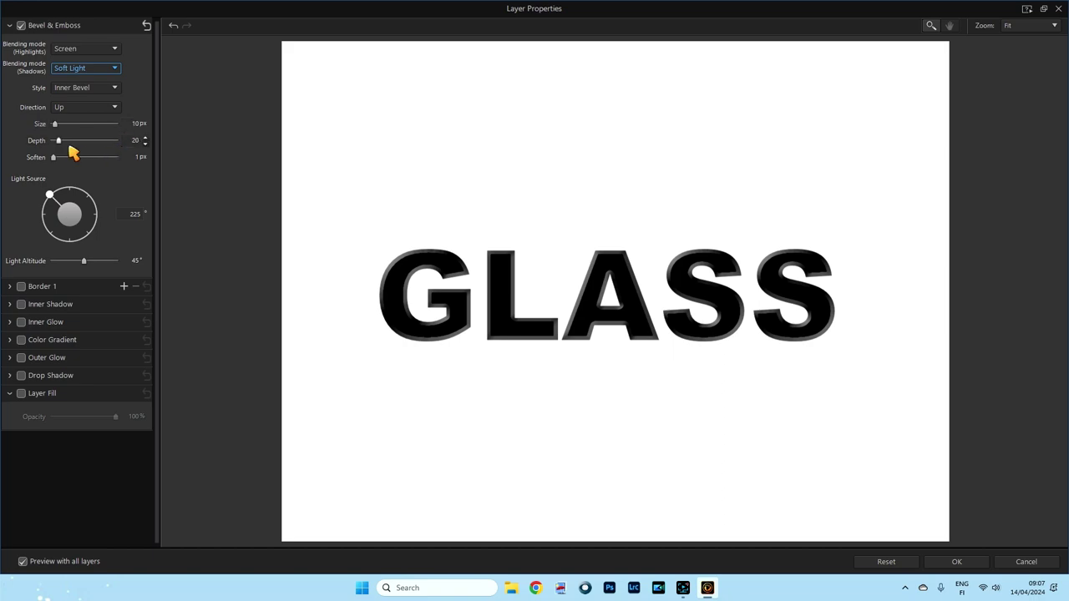
Set the bevel's depth to 80% and soften to 10 px, with the light source at 227° and a light altitude of about 36°
{"action": "left_click_drag", "start_coordinate": [60, 144], "coordinate": [81, 146]}
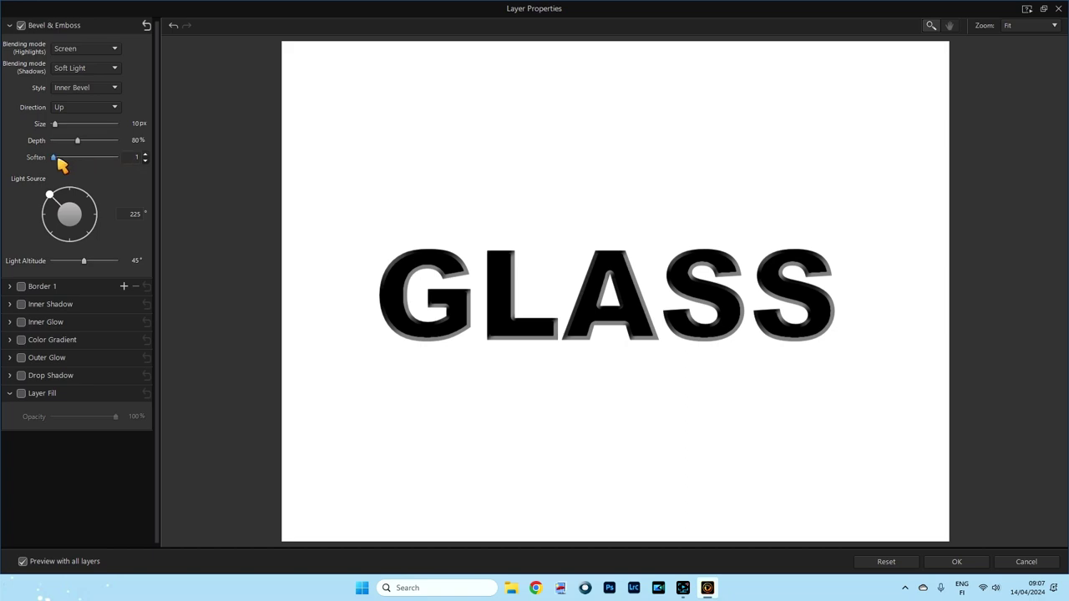
{"action": "left_click_drag", "start_coordinate": [56, 159], "coordinate": [63, 161]}
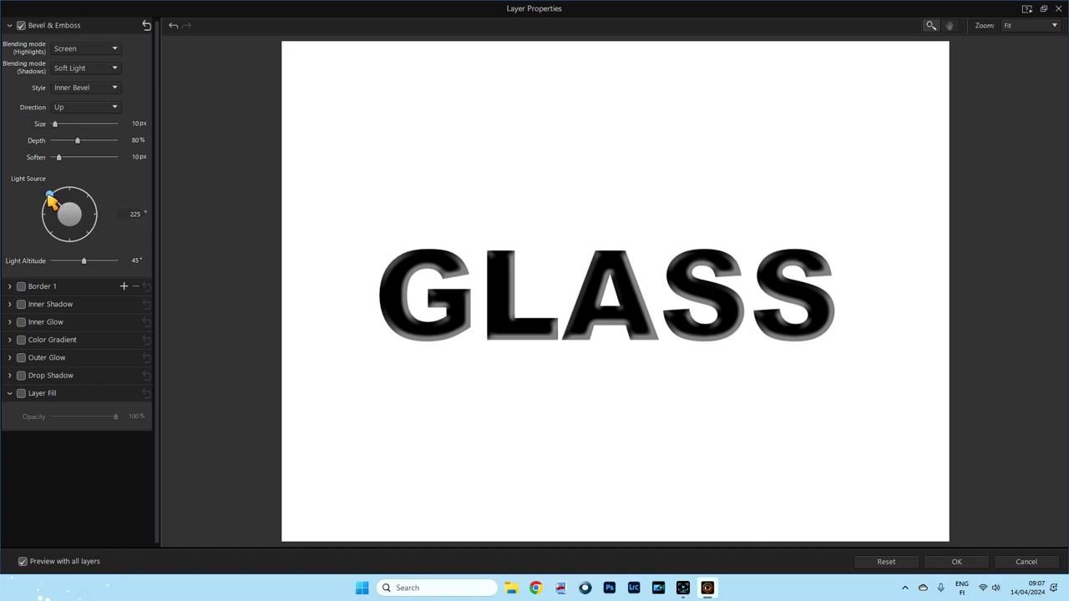
{"action": "mouse_move", "coordinate": [48, 200]}
{"action": "left_mouse_down"}
{"action": "mouse_move", "coordinate": [64, 236]}
{"action": "mouse_move", "coordinate": [73, 236]}
{"action": "mouse_move", "coordinate": [53, 222]}
{"action": "mouse_move", "coordinate": [86, 205]}
{"action": "mouse_move", "coordinate": [90, 224]}
{"action": "mouse_move", "coordinate": [70, 239]}
{"action": "mouse_move", "coordinate": [48, 219]}
{"action": "mouse_move", "coordinate": [54, 198]}
{"action": "left_mouse_up"}
{"action": "left_click_drag", "start_coordinate": [86, 268], "coordinate": [81, 267]}
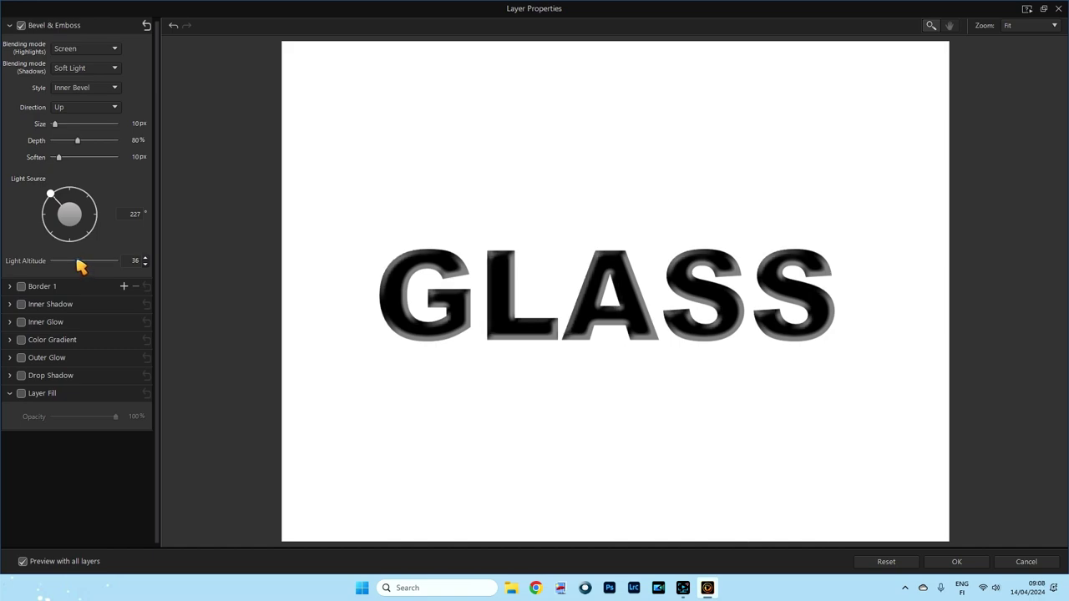
{"action": "left_click", "coordinate": [145, 259]}
{"action": "left_click", "coordinate": [10, 25]}
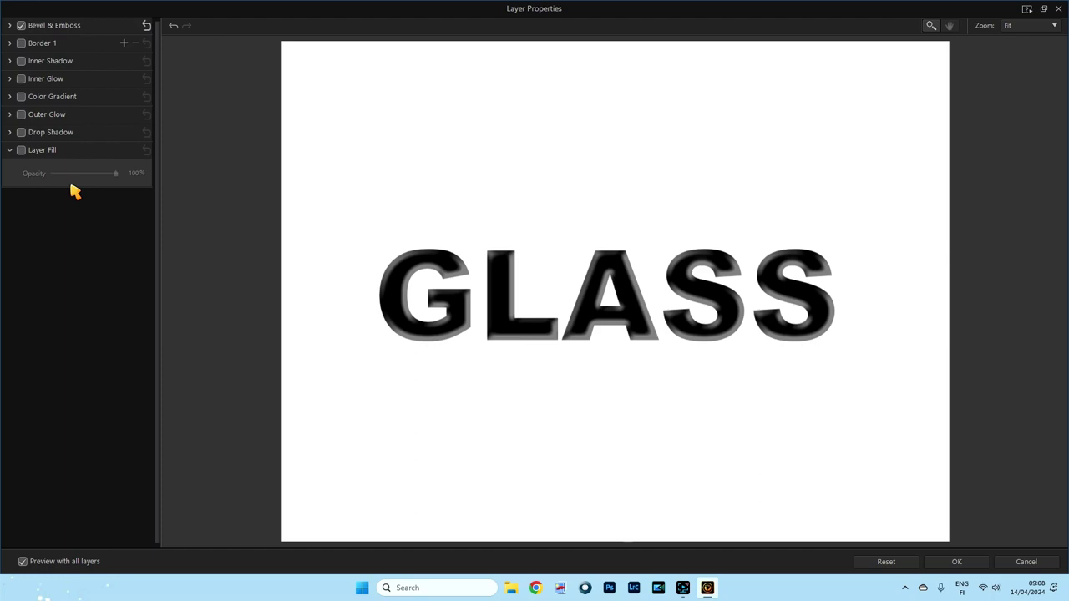
Enable Border 1 on the GLASS text and set its blending mode to Overlay
{"action": "left_click", "coordinate": [21, 44]}
{"action": "left_click", "coordinate": [10, 43]}
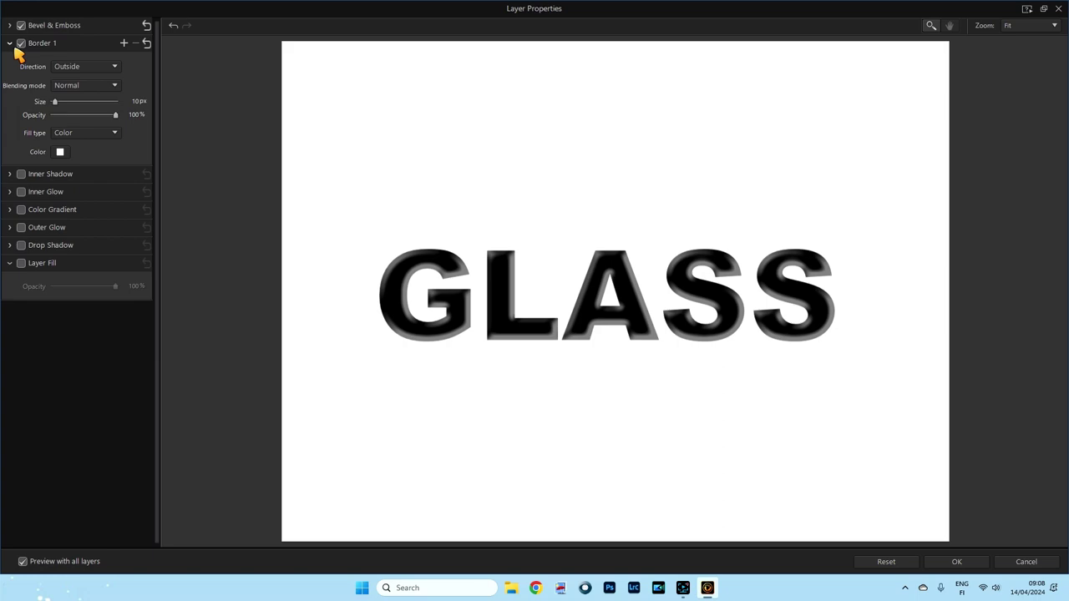
{"action": "left_click", "coordinate": [115, 86]}
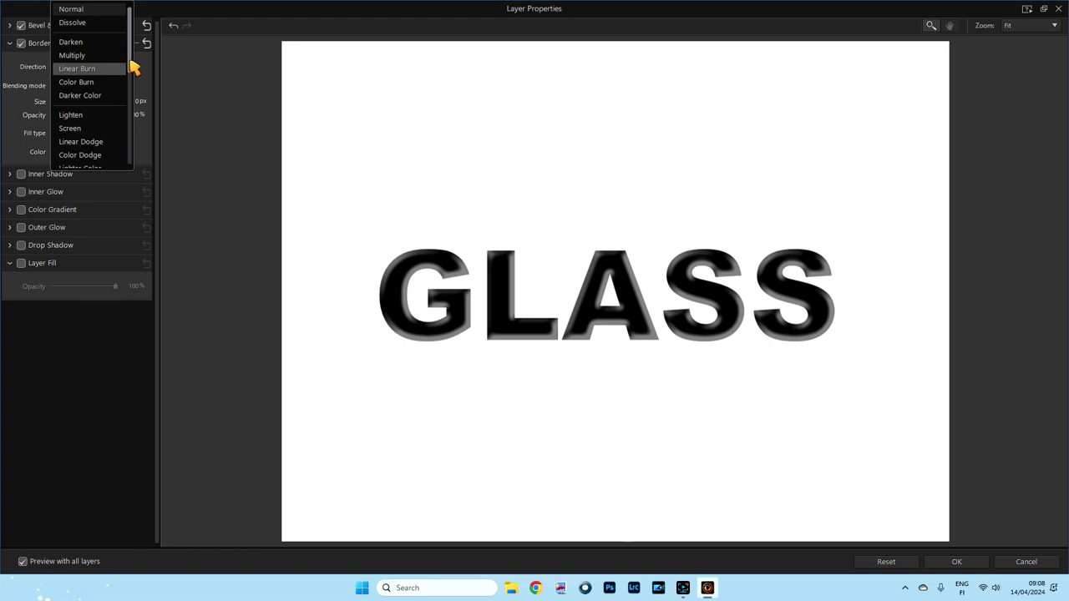
{"action": "scroll", "coordinate": [132, 84], "scroll_direction": "down", "scroll_amount": 3}
{"action": "left_click", "coordinate": [84, 106]}
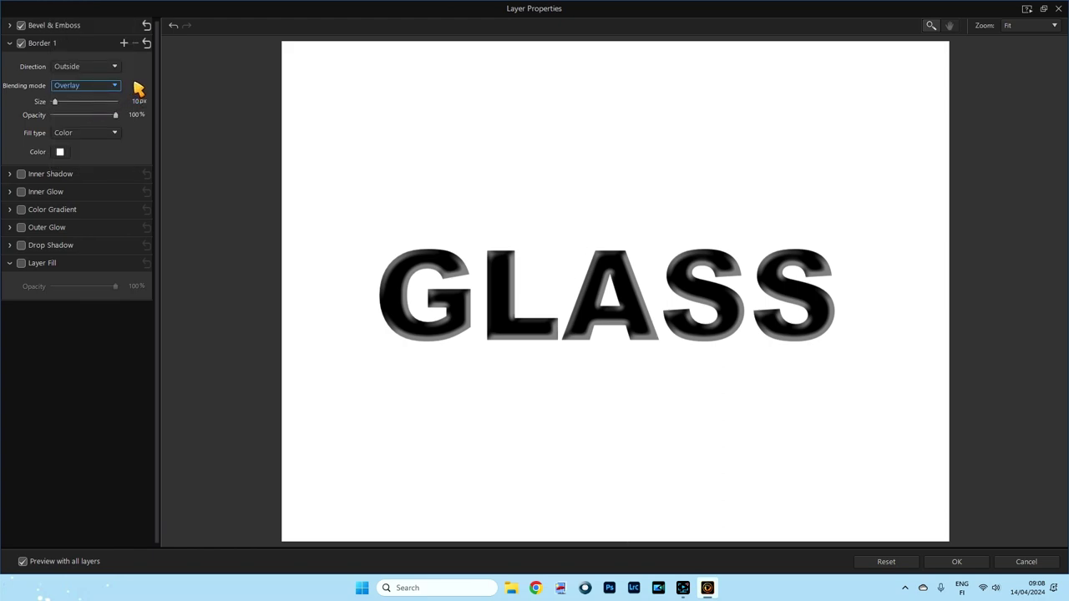
Reduce the Border 1 size to just under 6 px and lower its opacity to about half
{"action": "left_click", "coordinate": [53, 102]}
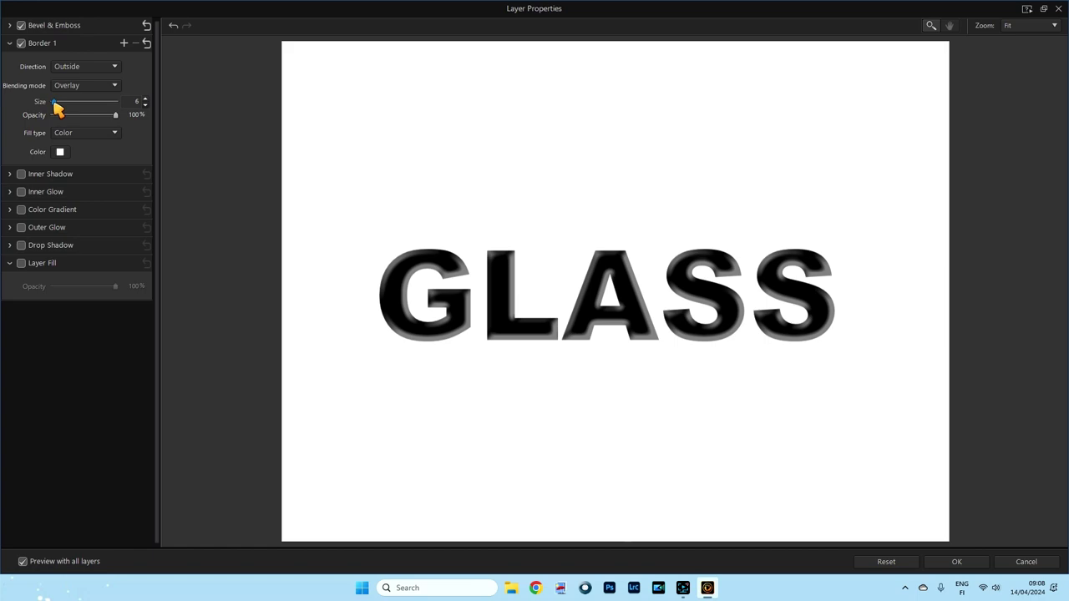
{"action": "left_click", "coordinate": [144, 104]}
{"action": "left_click_drag", "start_coordinate": [117, 121], "coordinate": [85, 117]}
{"action": "left_click", "coordinate": [10, 43]}
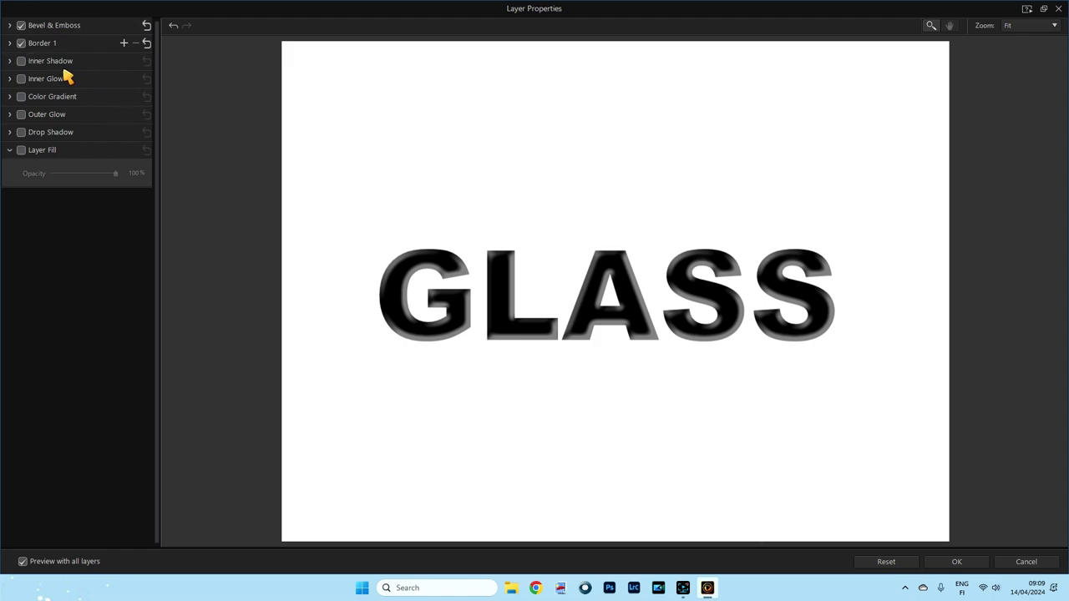
Enable Inner Shadow on the GLASS text with the Normal blending mode and a white colour
{"action": "left_click", "coordinate": [21, 62]}
{"action": "left_click", "coordinate": [10, 61]}
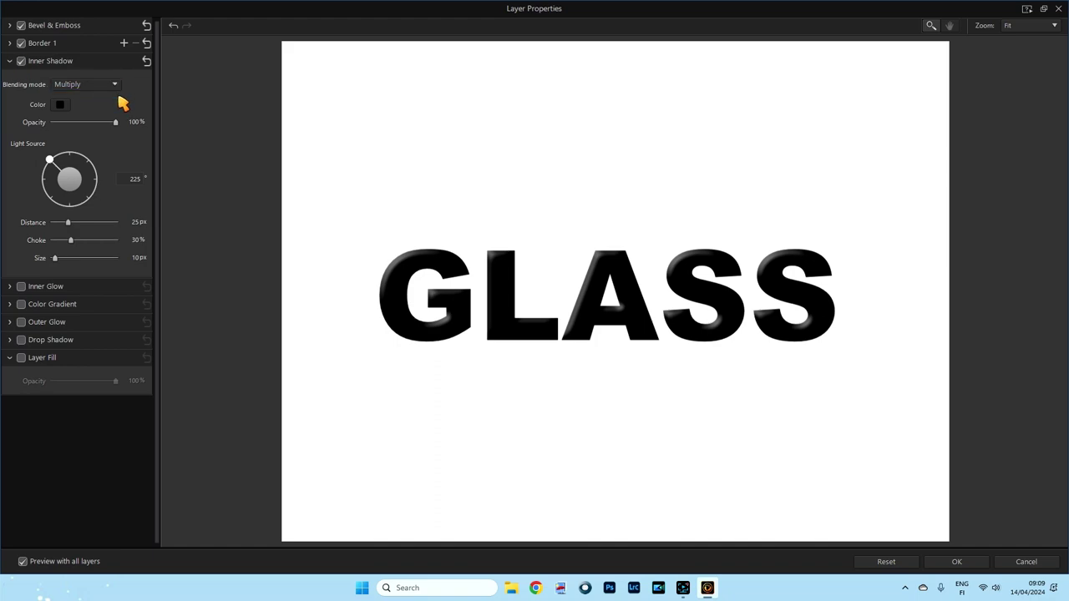
{"action": "left_click", "coordinate": [115, 85]}
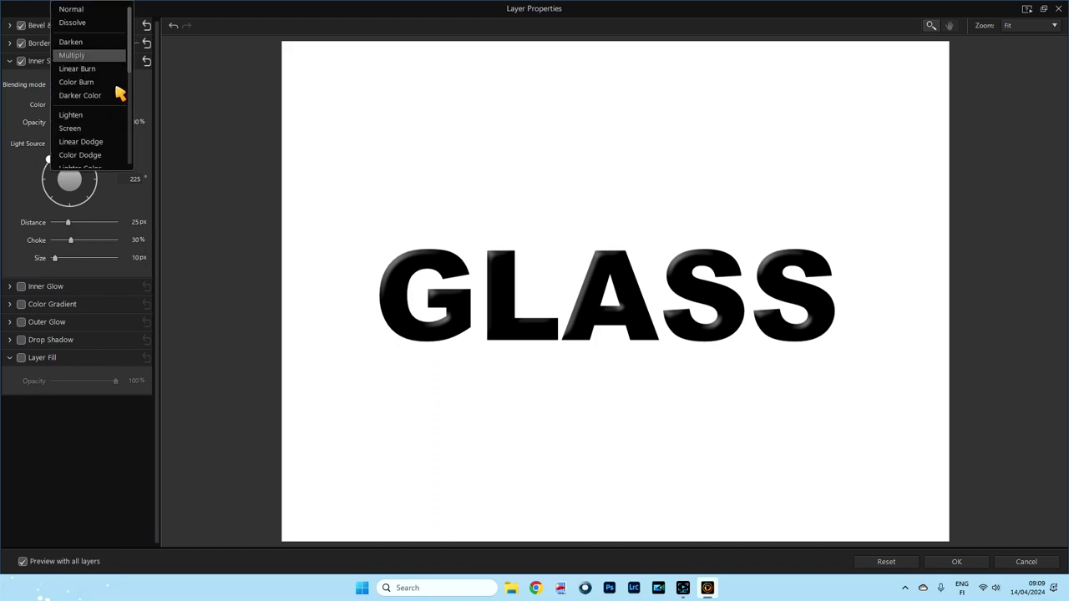
{"action": "left_click", "coordinate": [86, 13]}
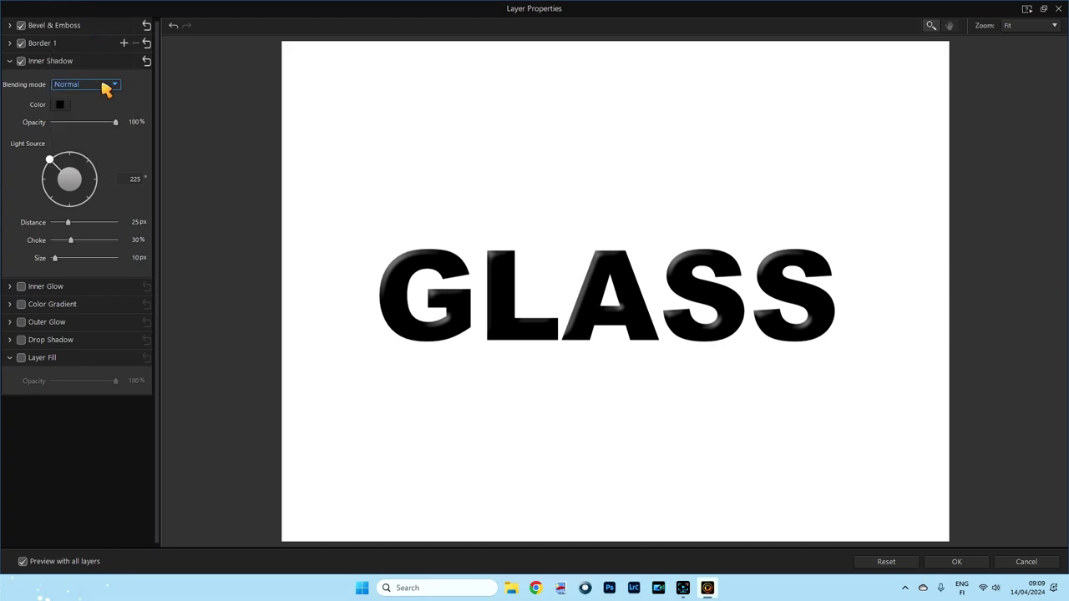
{"action": "left_click", "coordinate": [62, 106]}
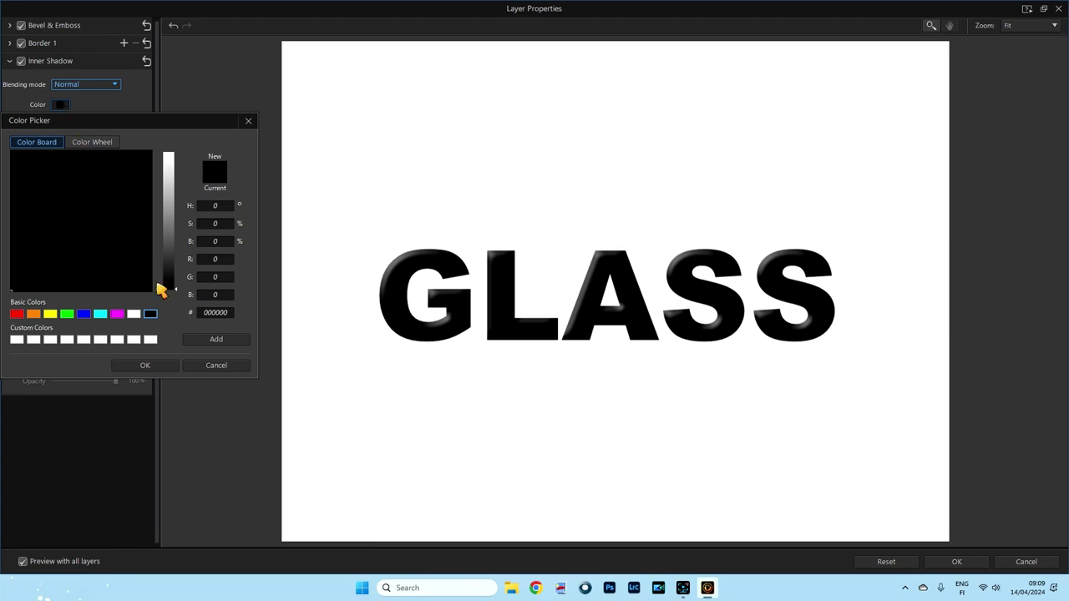
{"action": "left_click", "coordinate": [152, 340]}
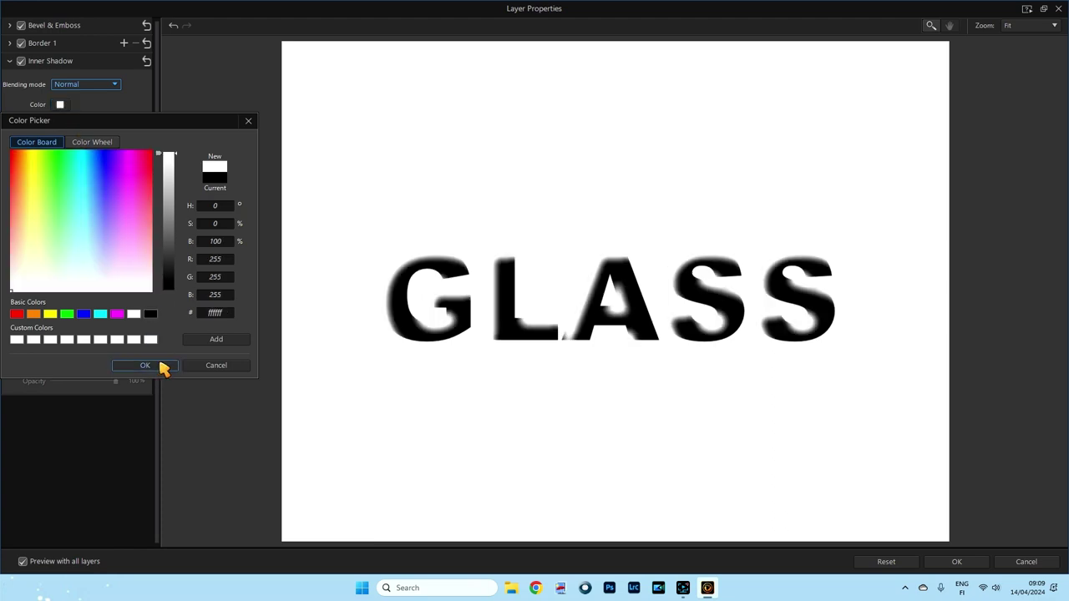
{"action": "left_click", "coordinate": [153, 367]}
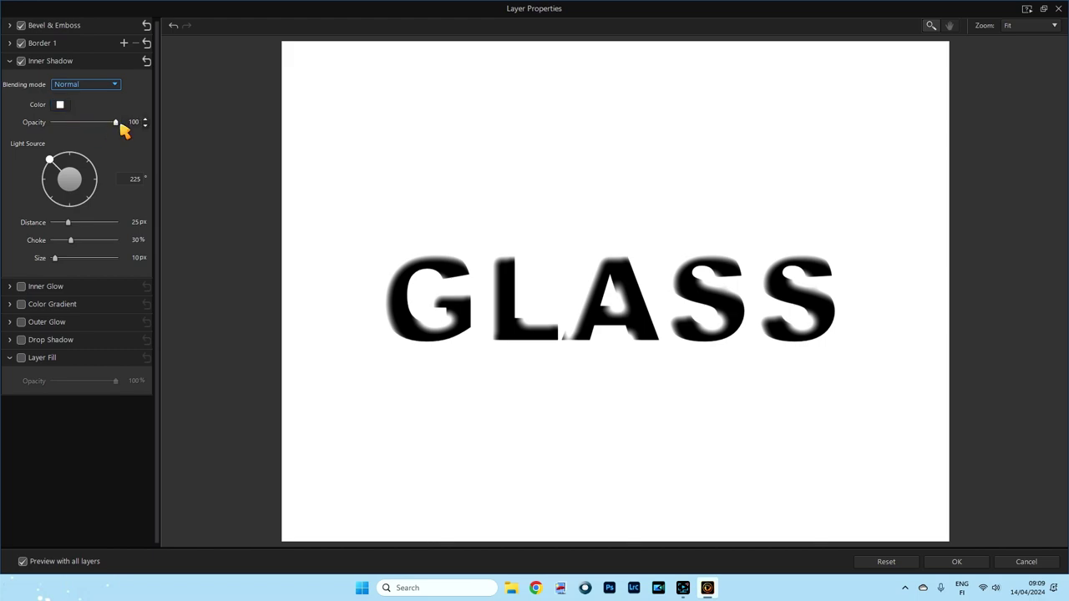
Set the inner shadow's opacity to 40%, distance to 4 px and choke to 80%
{"action": "left_click_drag", "start_coordinate": [117, 123], "coordinate": [80, 127]}
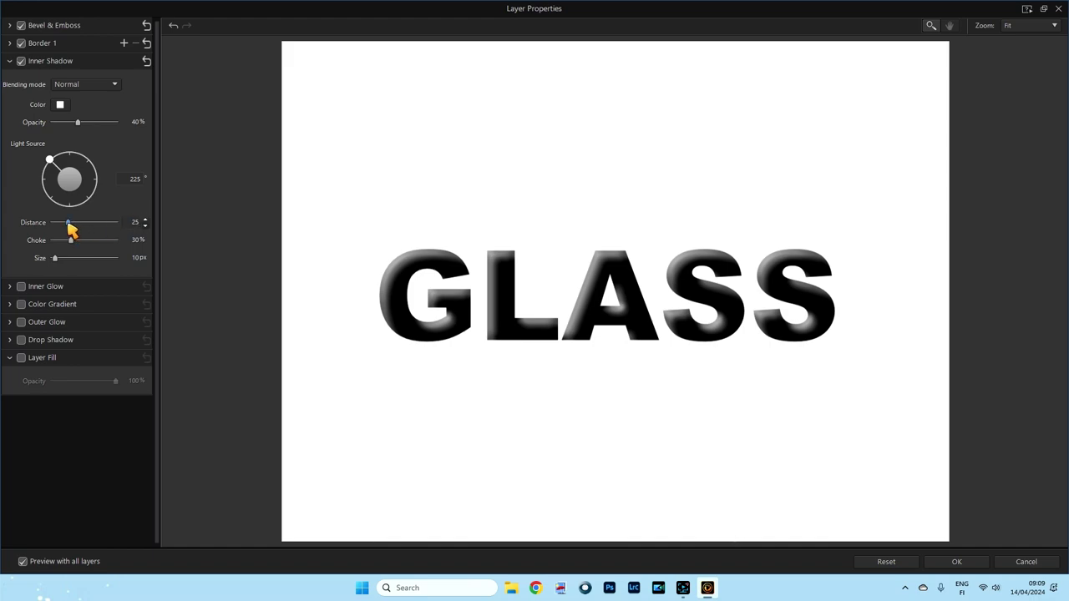
{"action": "left_click_drag", "start_coordinate": [71, 230], "coordinate": [58, 229]}
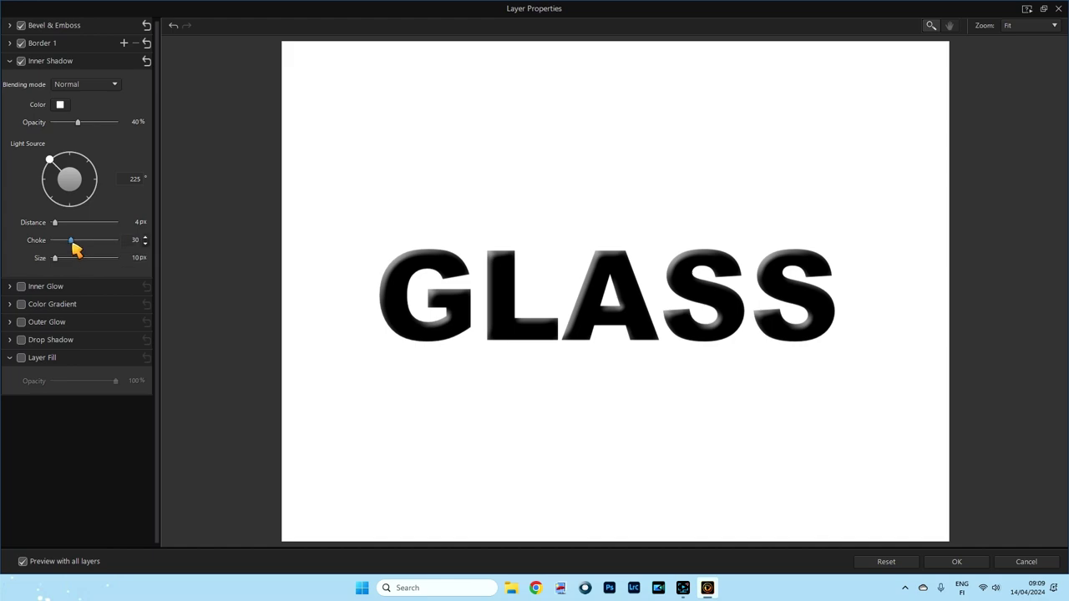
{"action": "left_click_drag", "start_coordinate": [72, 240], "coordinate": [104, 241]}
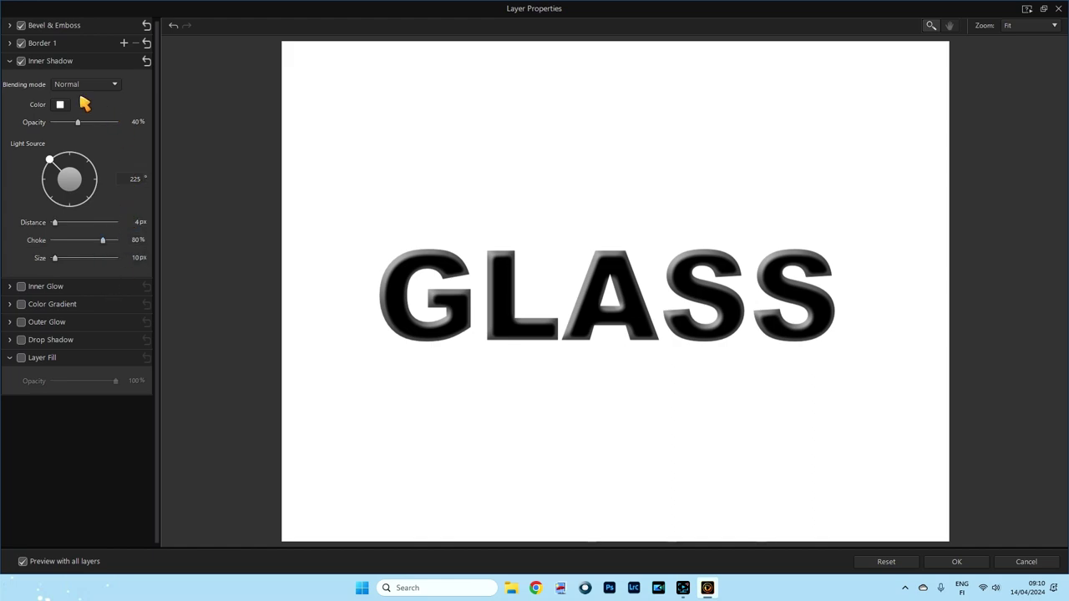
{"action": "left_click", "coordinate": [10, 62]}
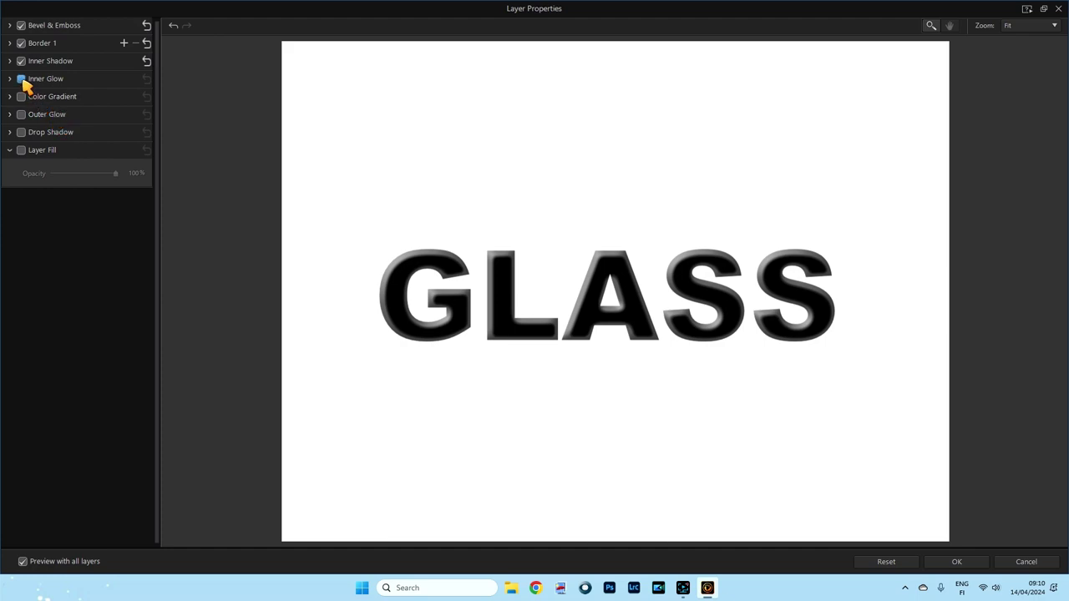
Enable Inner Glow on the GLASS text with the Overlay blending mode and a black colour
{"action": "left_click", "coordinate": [21, 79]}
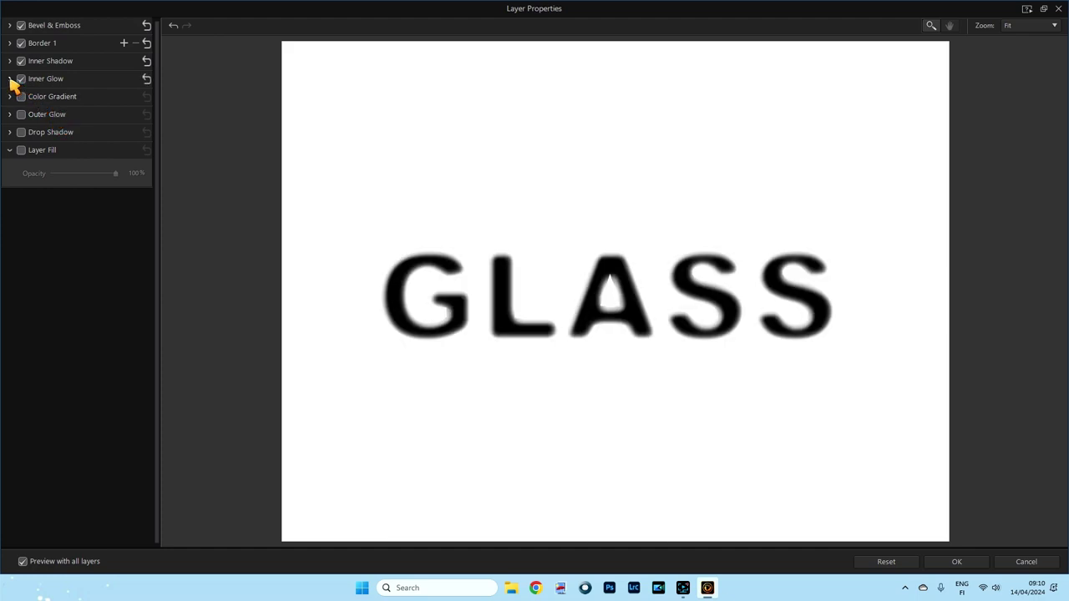
{"action": "left_click", "coordinate": [10, 79]}
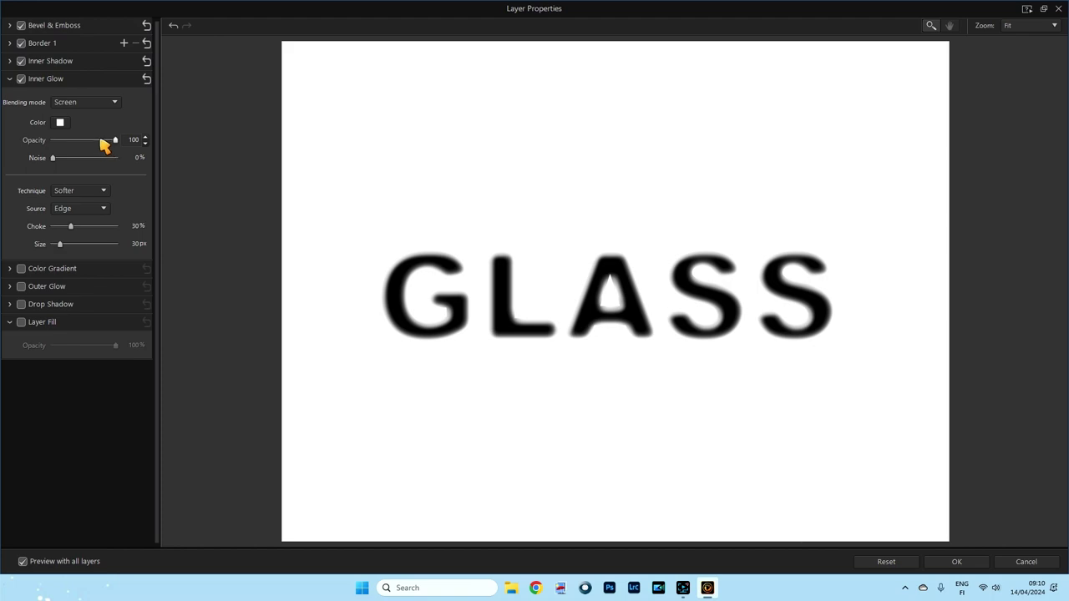
{"action": "left_click", "coordinate": [117, 105]}
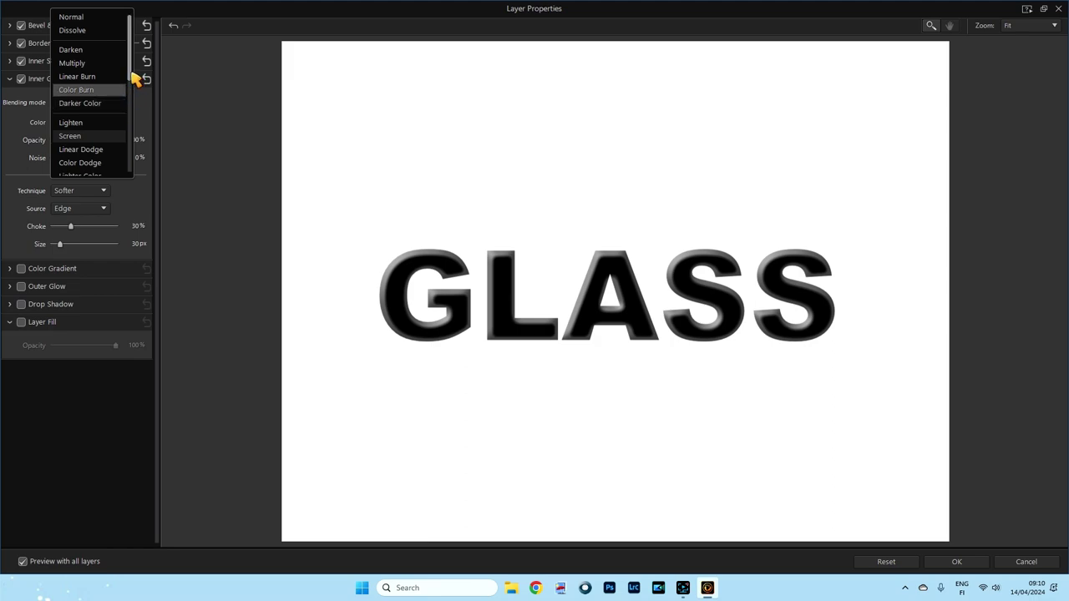
{"action": "scroll", "coordinate": [131, 87], "scroll_direction": "down", "scroll_amount": 4}
{"action": "left_click", "coordinate": [91, 111]}
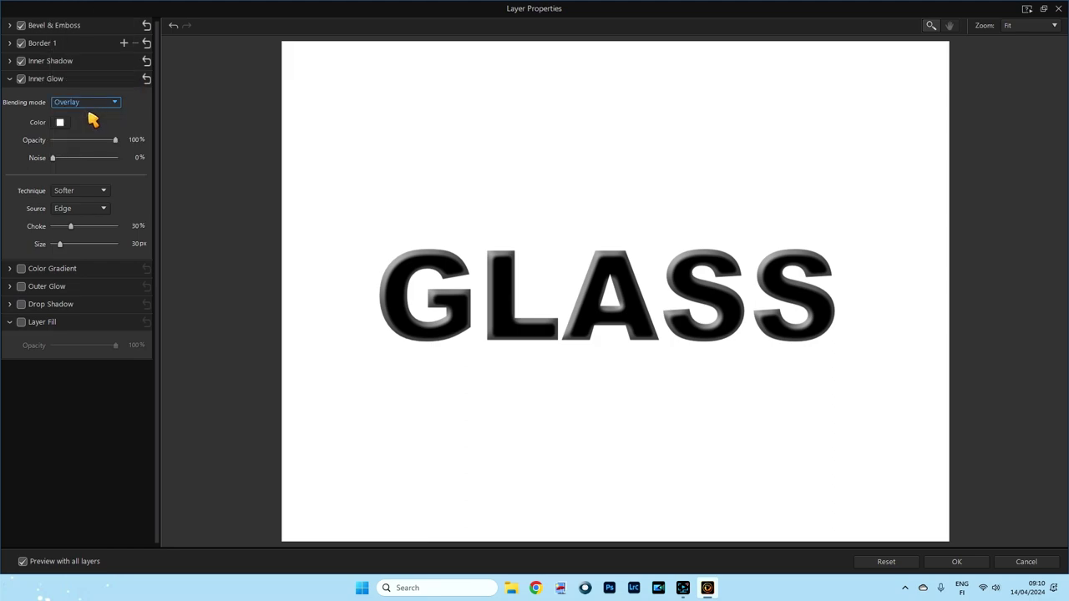
{"action": "left_click", "coordinate": [60, 122]}
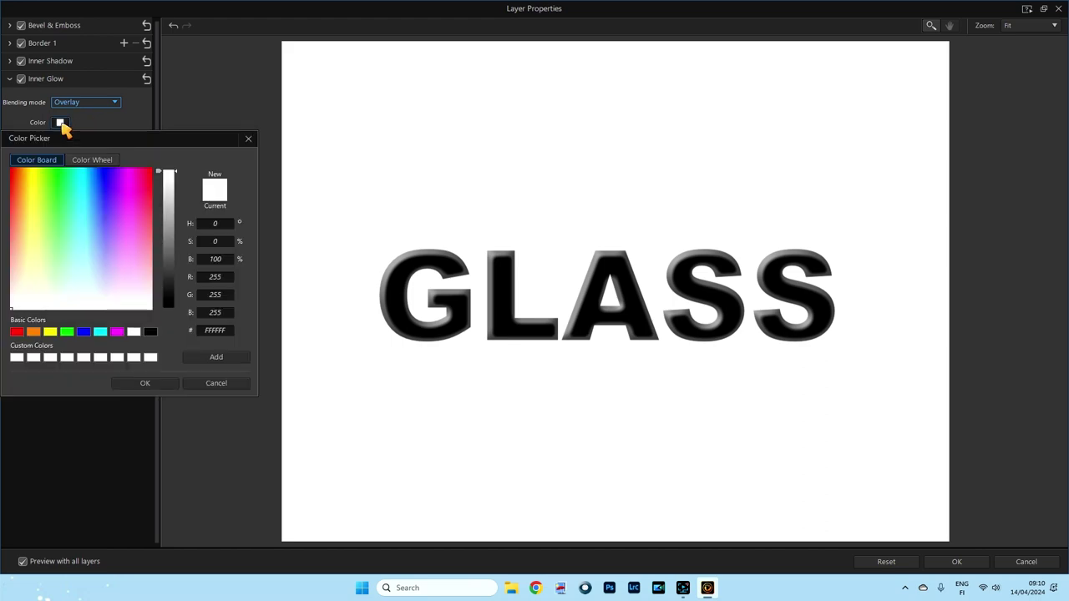
{"action": "left_click", "coordinate": [151, 331]}
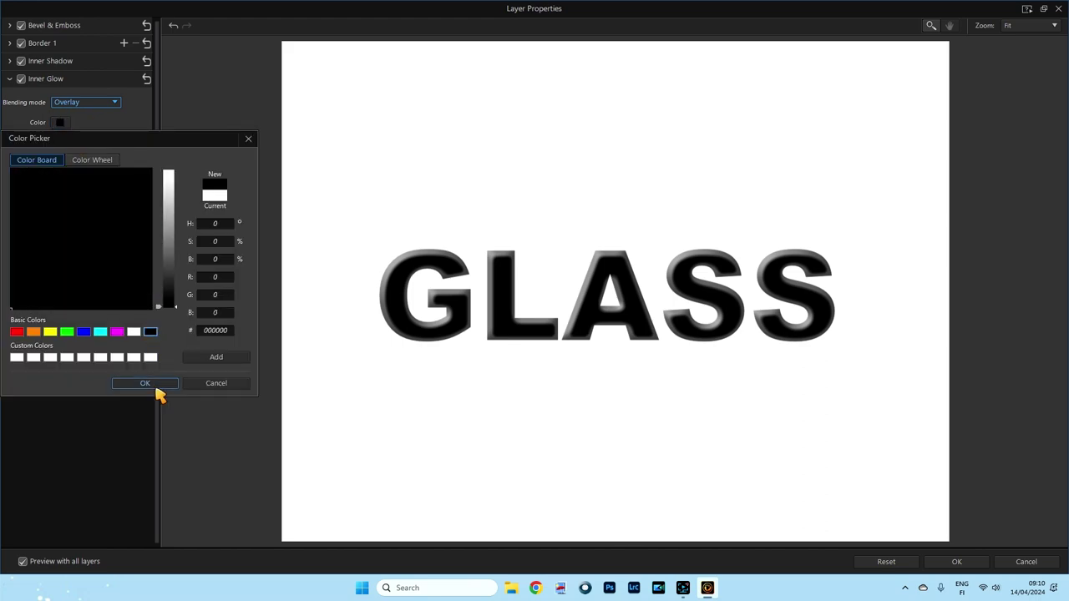
{"action": "left_click", "coordinate": [146, 383]}
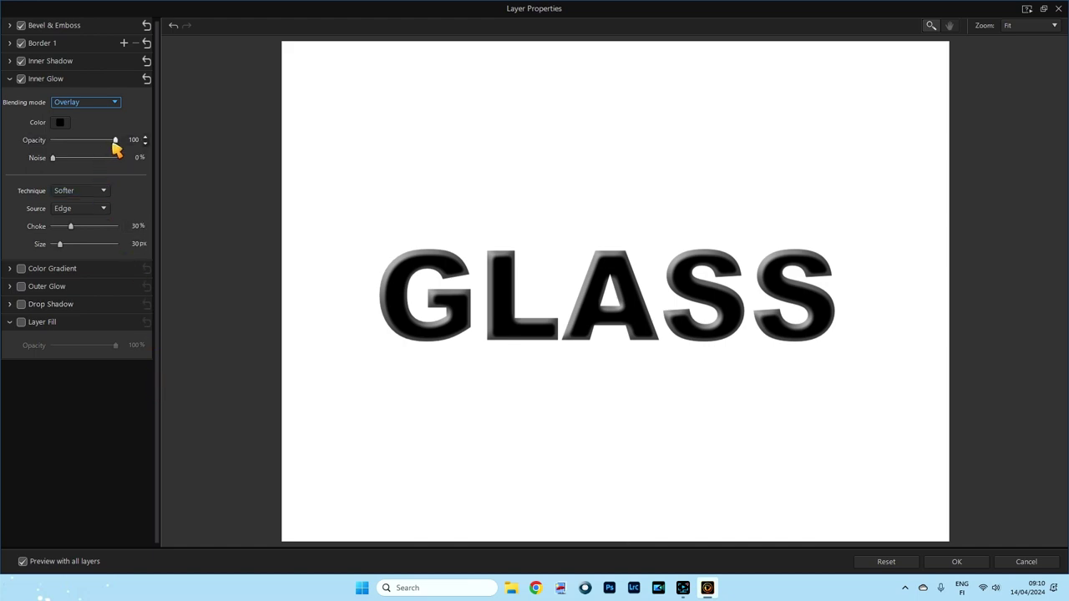
Set the inner glow's opacity to 30% and its source to Center, and increase its size slightly above 30 px
{"action": "left_click_drag", "start_coordinate": [117, 144], "coordinate": [73, 146]}
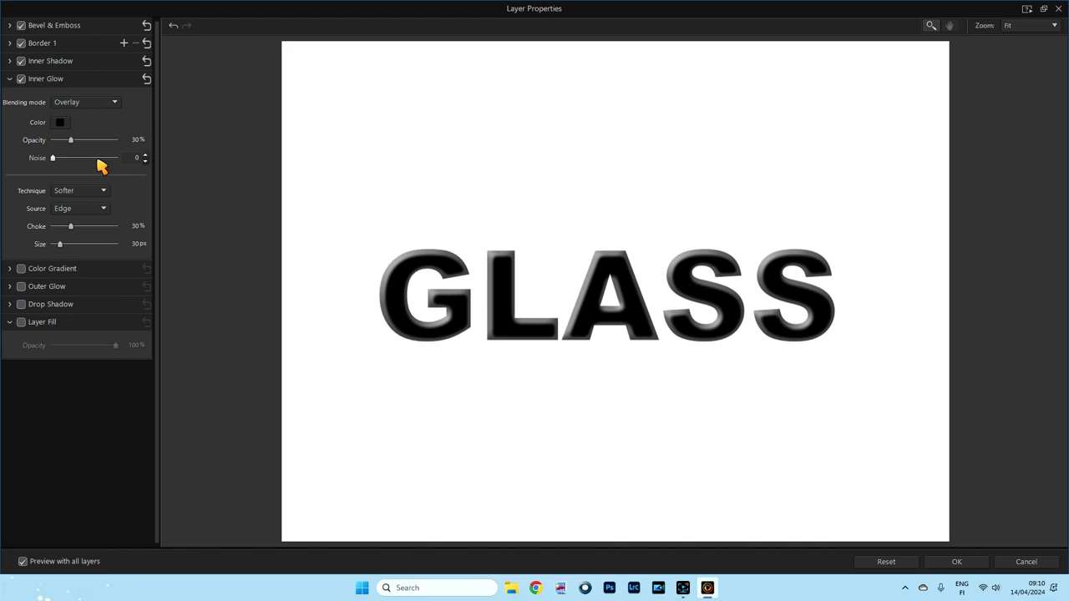
{"action": "left_click", "coordinate": [97, 215]}
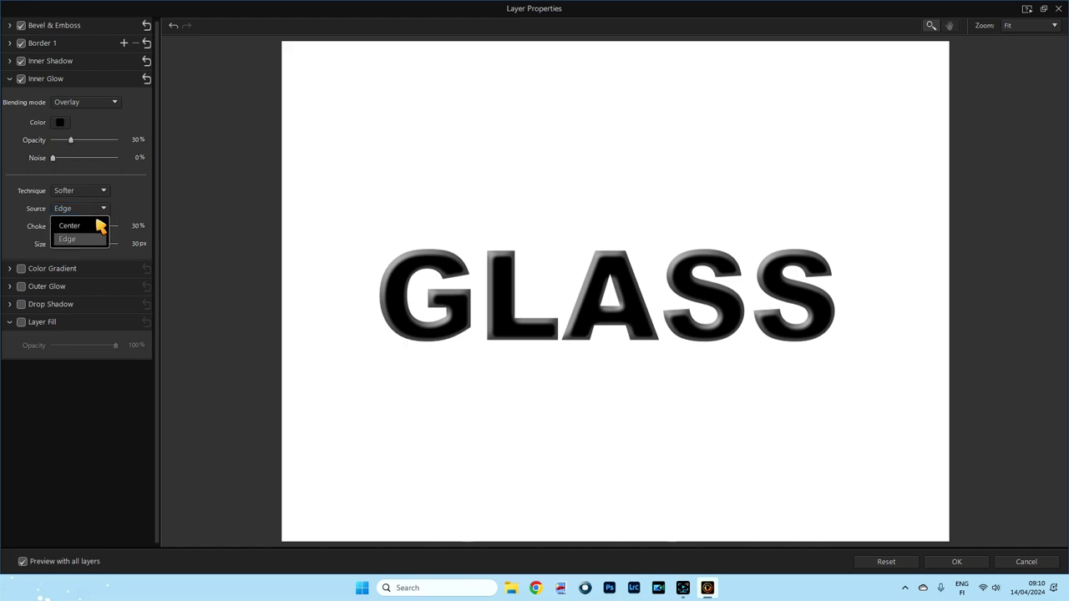
{"action": "left_click", "coordinate": [85, 225]}
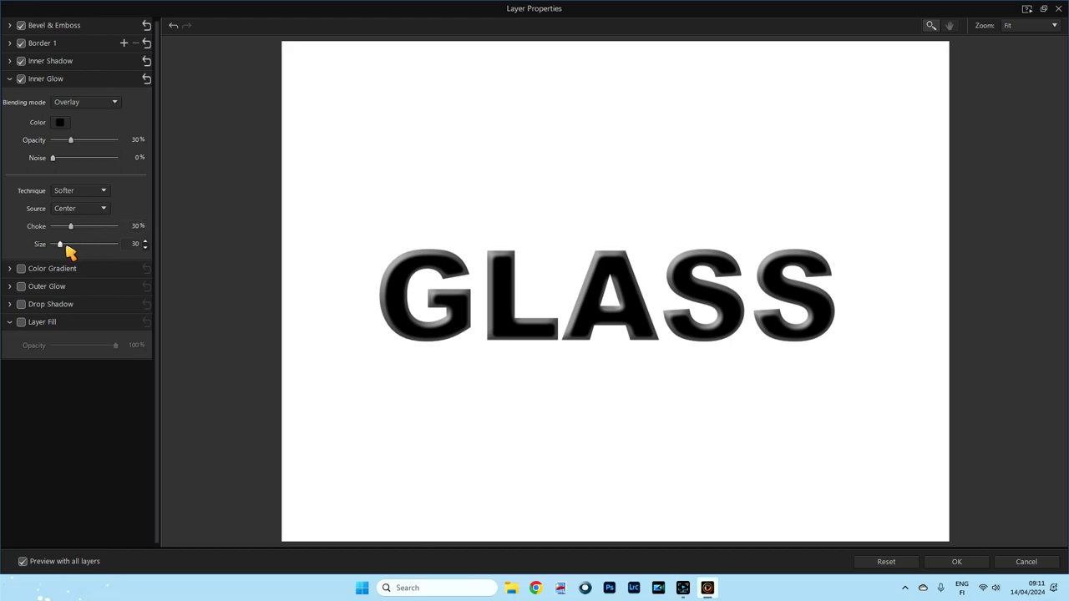
{"action": "left_click_drag", "start_coordinate": [60, 244], "coordinate": [62, 244]}
{"action": "left_click", "coordinate": [10, 80]}
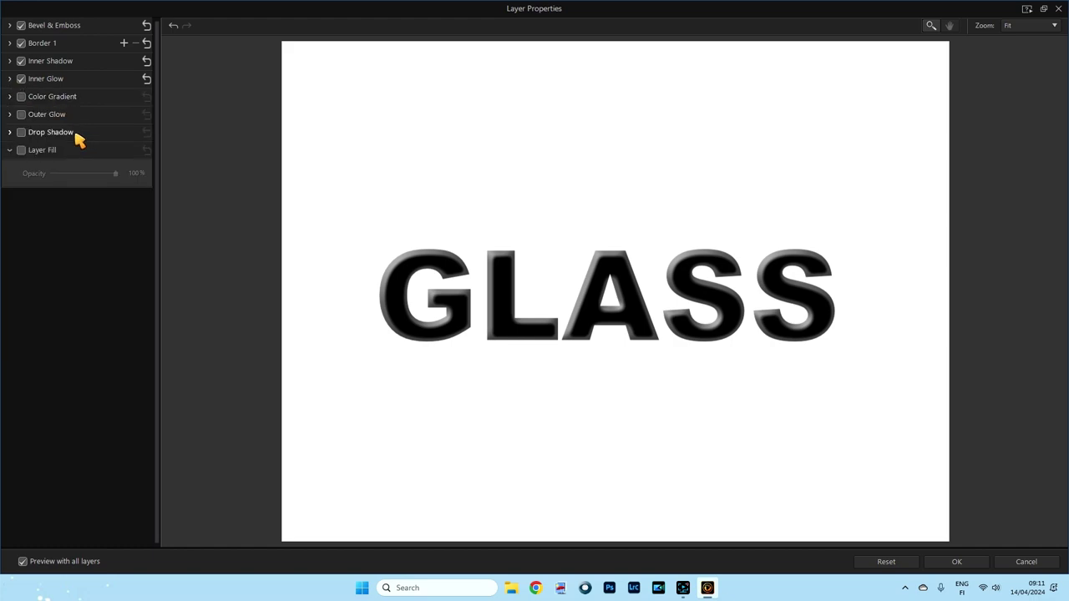
Enable Drop Shadow on the GLASS text with the Normal blending mode
{"action": "left_click", "coordinate": [22, 133]}
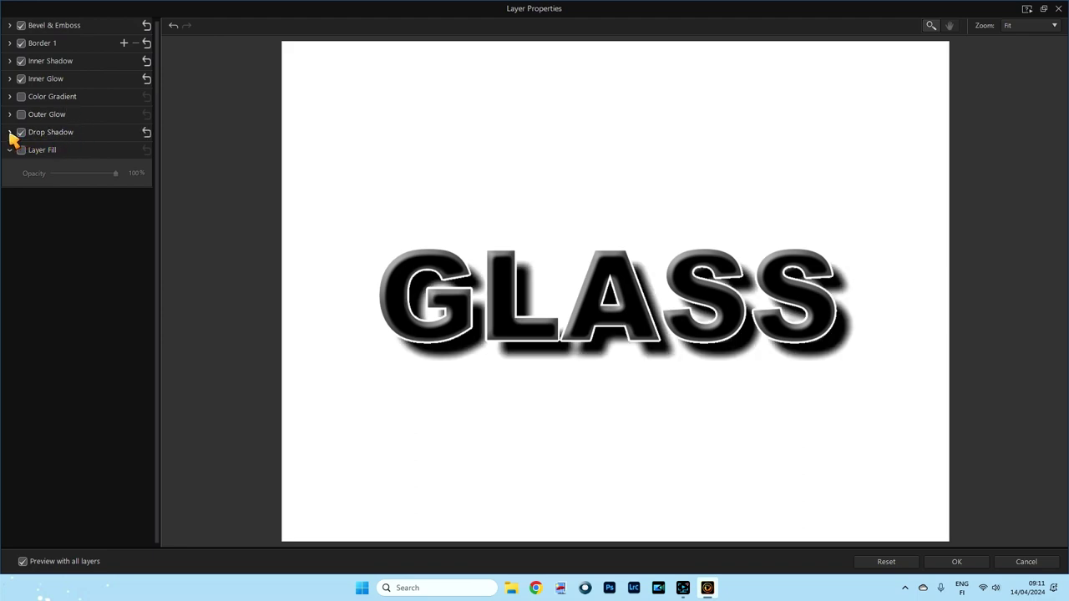
{"action": "left_click", "coordinate": [9, 133]}
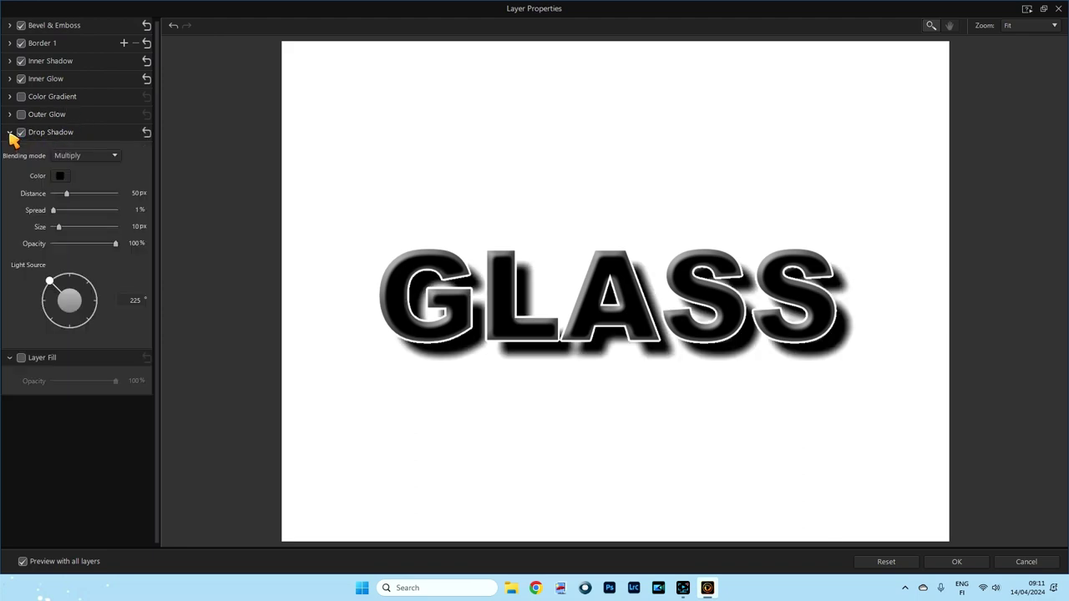
{"action": "left_click", "coordinate": [114, 155]}
{"action": "left_click", "coordinate": [81, 72]}
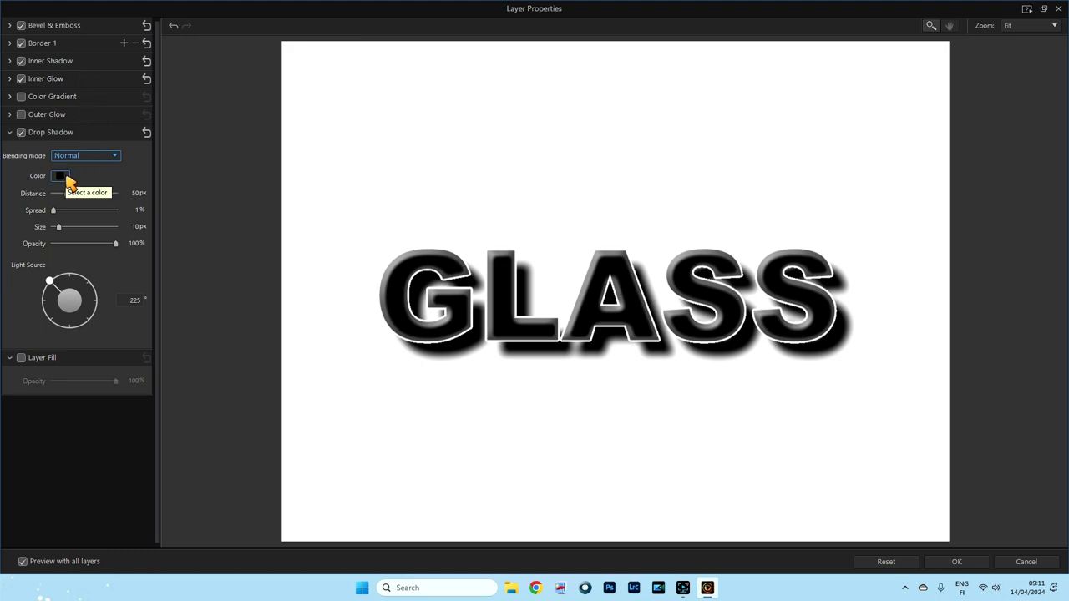
Set the drop shadow's distance to 22 px and its spread to 5%, keeping the size at 10 px
{"action": "left_click", "coordinate": [70, 199]}
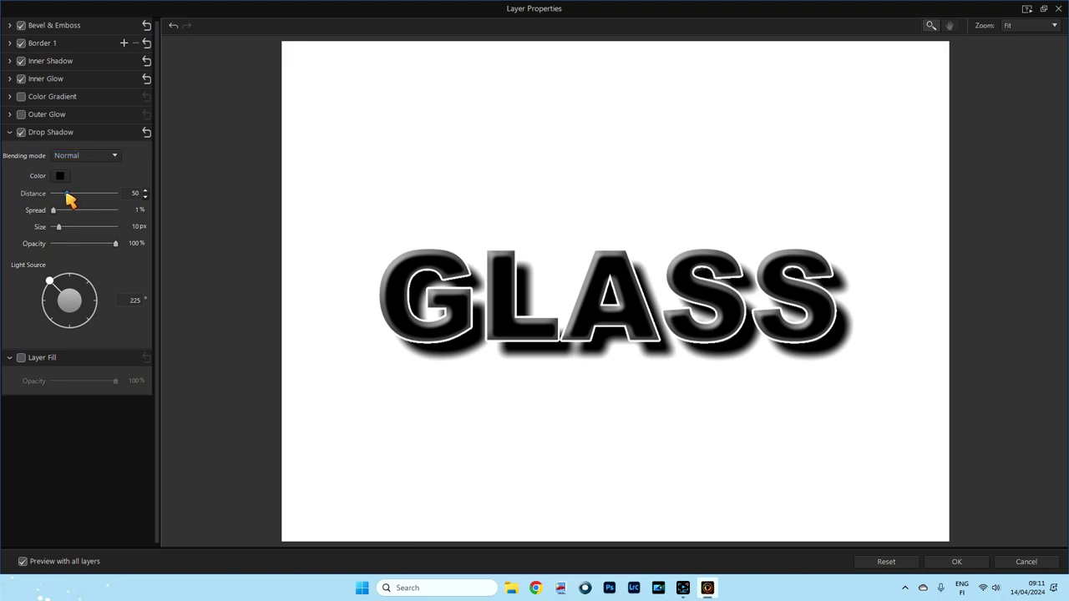
{"action": "left_click_drag", "start_coordinate": [69, 198], "coordinate": [62, 199]}
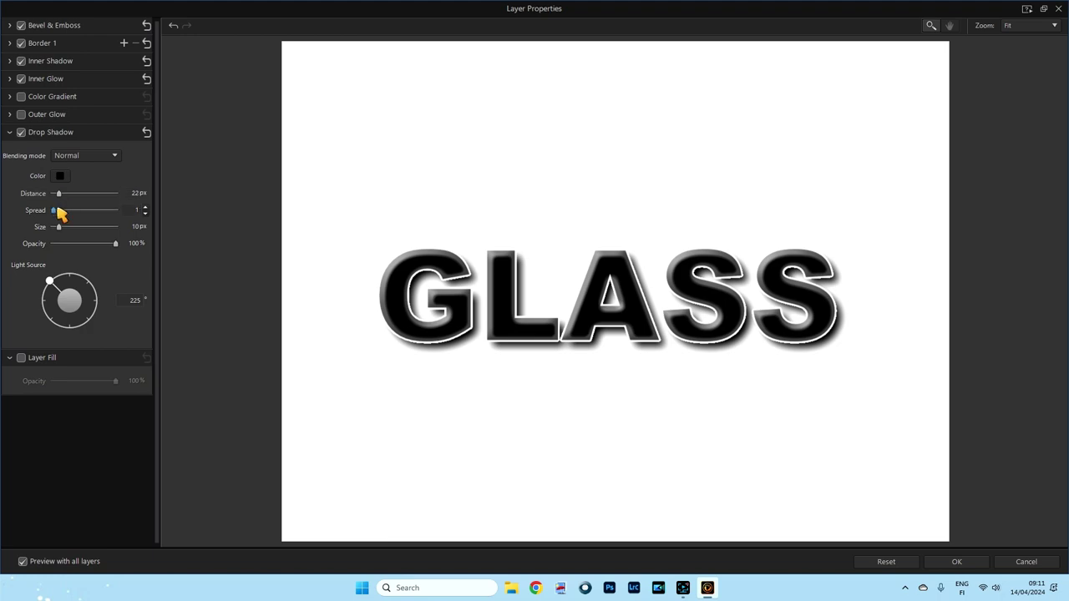
{"action": "left_click", "coordinate": [56, 210]}
{"action": "left_click_drag", "start_coordinate": [58, 215], "coordinate": [60, 215]}
{"action": "left_click", "coordinate": [59, 228]}
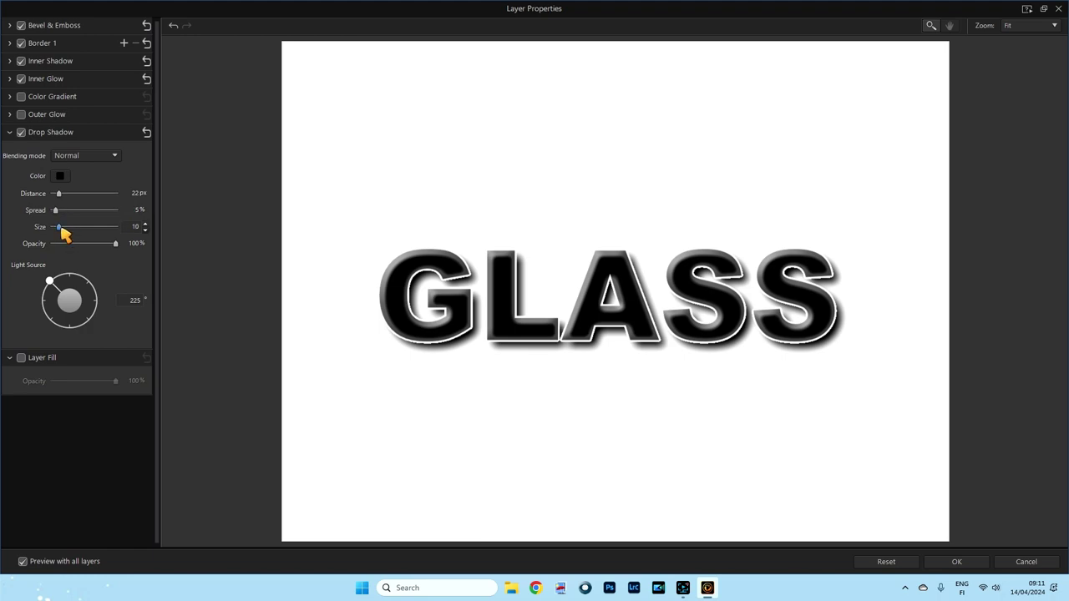
{"action": "key", "text": "Tab"}
Set the drop shadow's opacity to 40% and collapse its settings
{"action": "left_click", "coordinate": [116, 244]}
{"action": "left_click", "coordinate": [116, 244]}
{"action": "left_click_drag", "start_coordinate": [116, 244], "coordinate": [81, 243]}
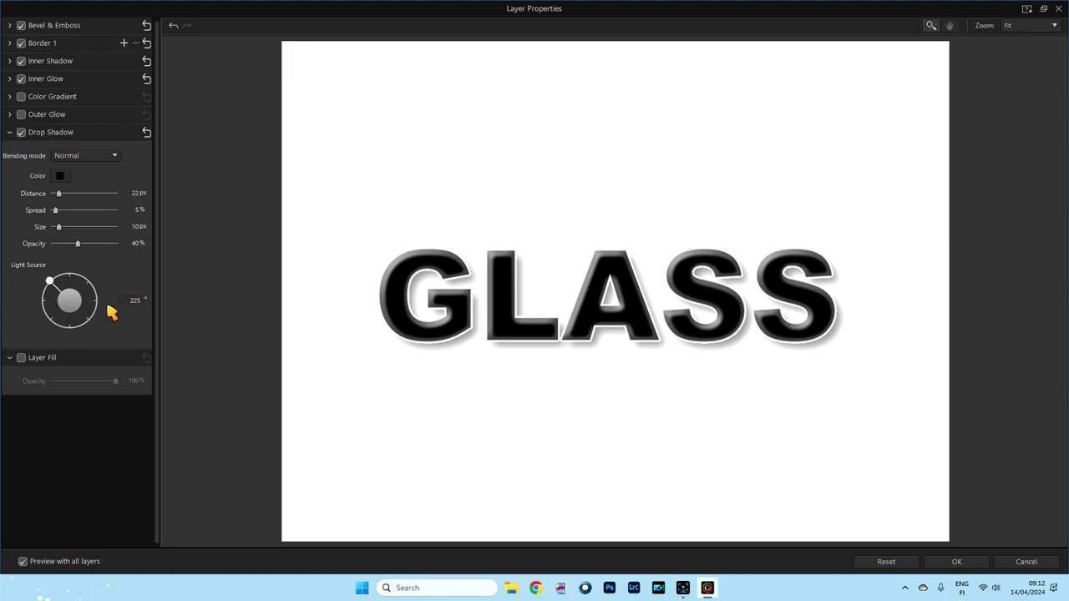
{"action": "left_click", "coordinate": [10, 135]}
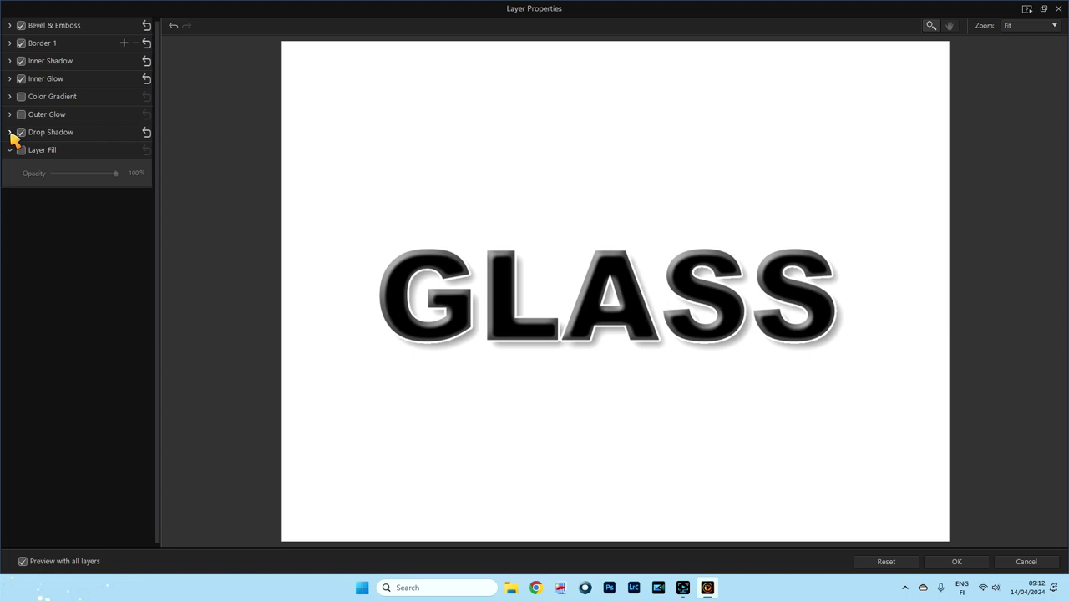
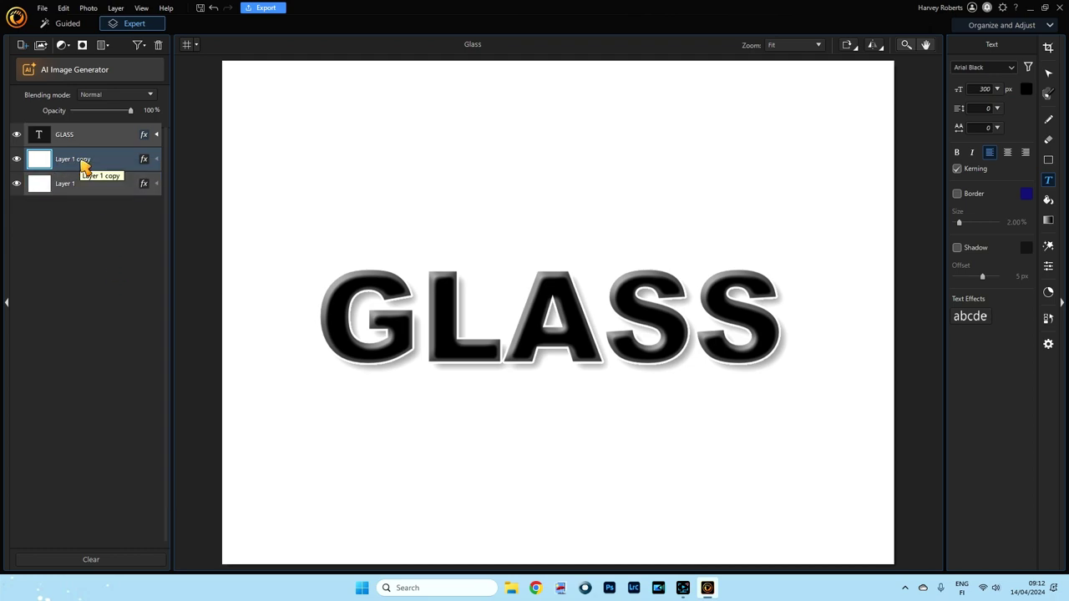
Rename the Layer 1 copy layer as Gradient and hide the GLASS text layer
{"action": "double_click", "coordinate": [75, 160]}
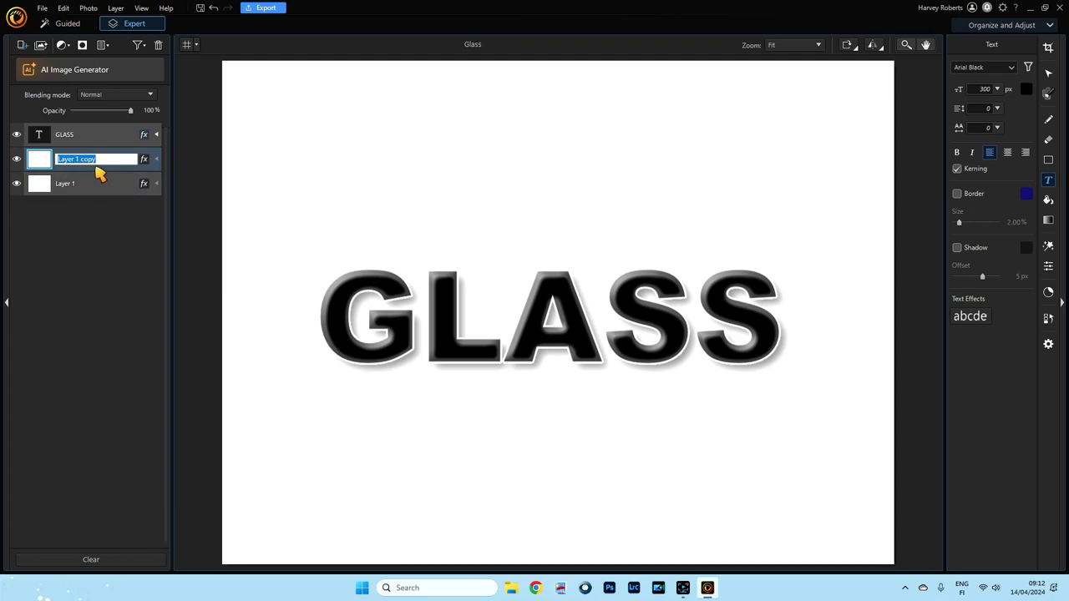
{"action": "type", "text": "G"}
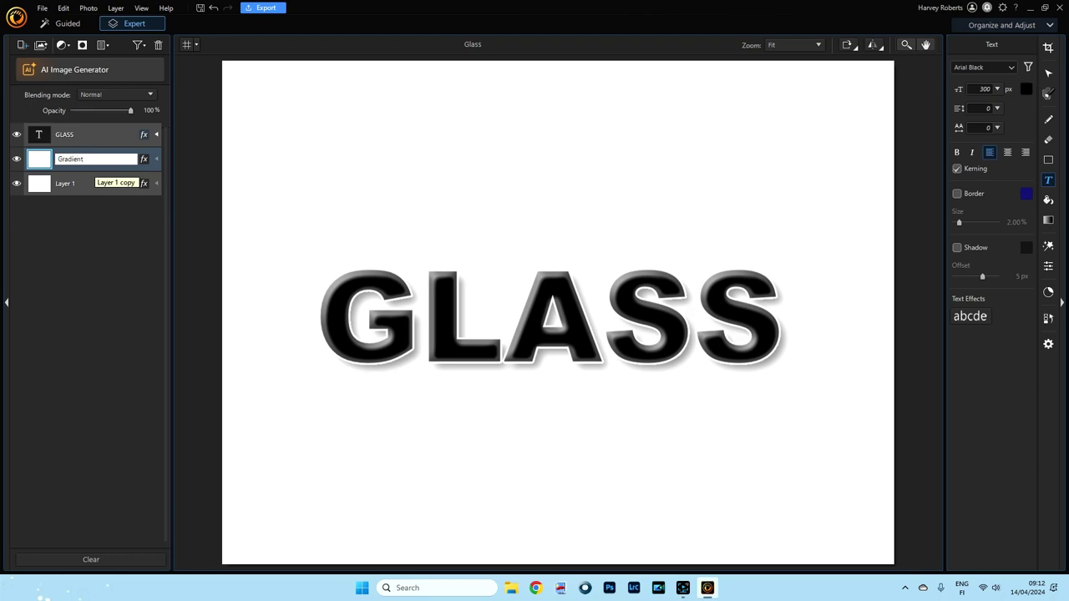
{"action": "type", "text": "radient"}
{"action": "key", "text": "Return"}
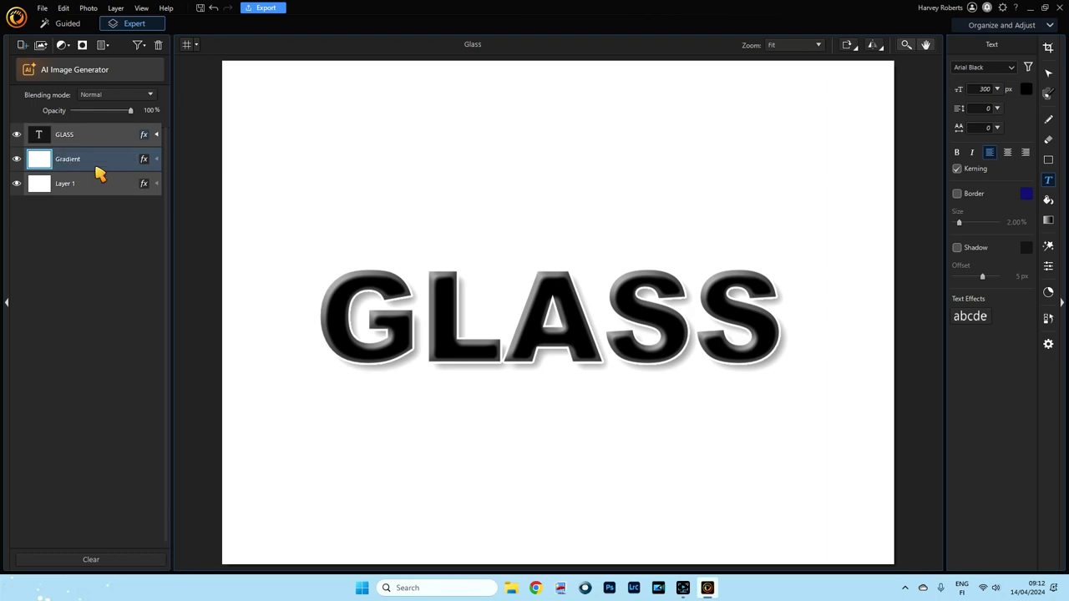
{"action": "left_click", "coordinate": [16, 136]}
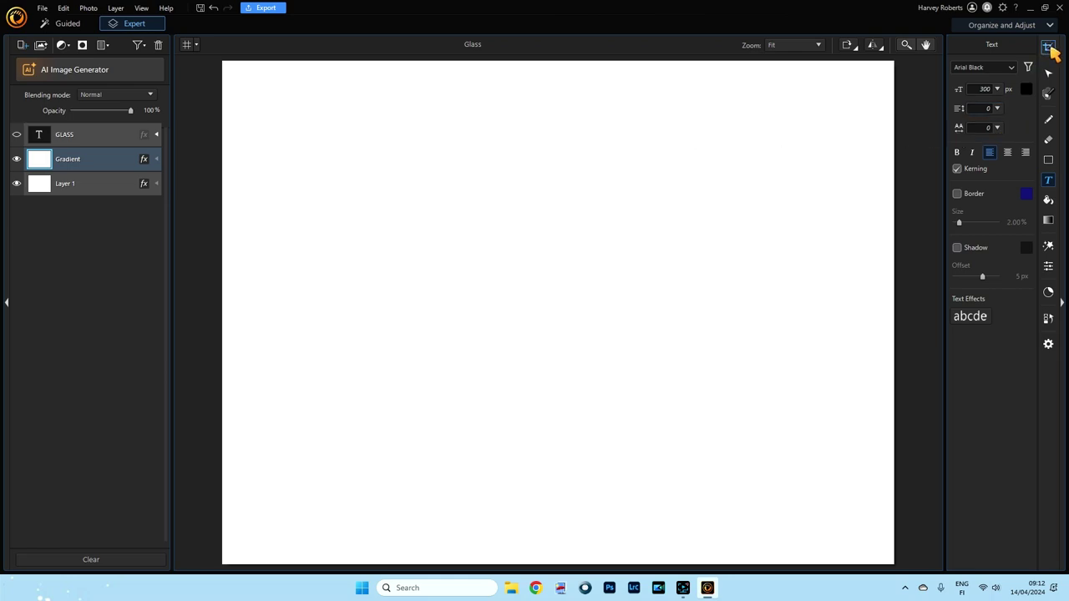
For the Gradient tool, reset the colours to default and set the foreground colour to the basic blue
{"action": "left_click", "coordinate": [1050, 221]}
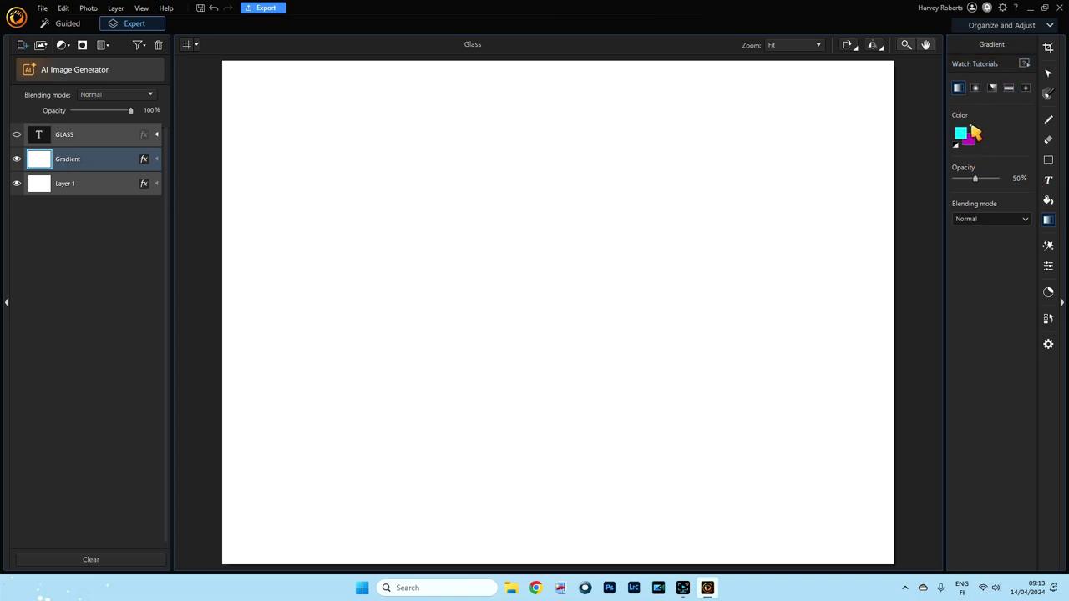
{"action": "left_click", "coordinate": [956, 146]}
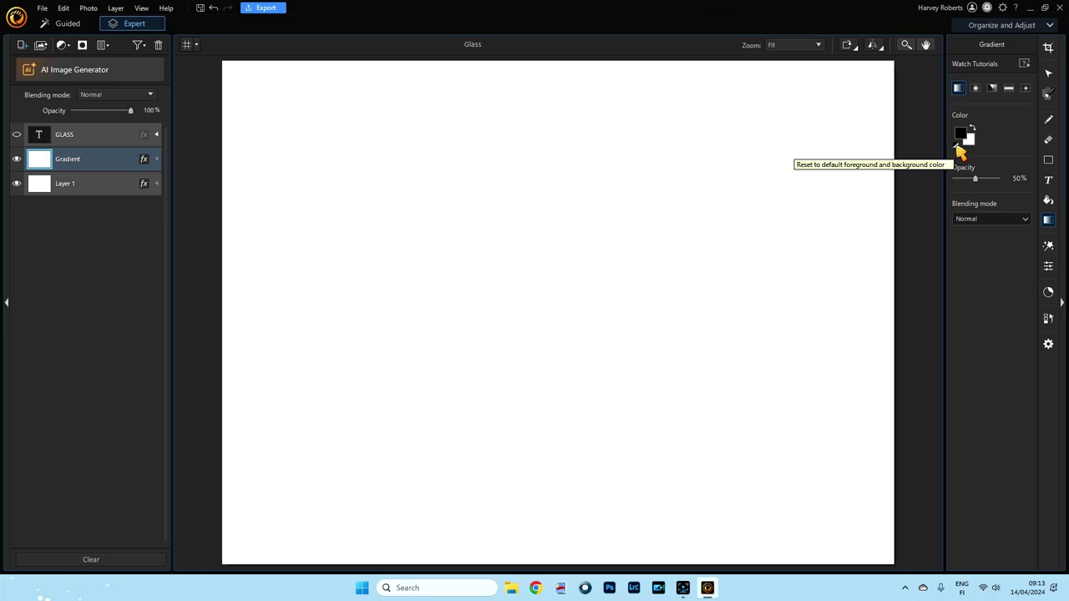
{"action": "left_click", "coordinate": [972, 129]}
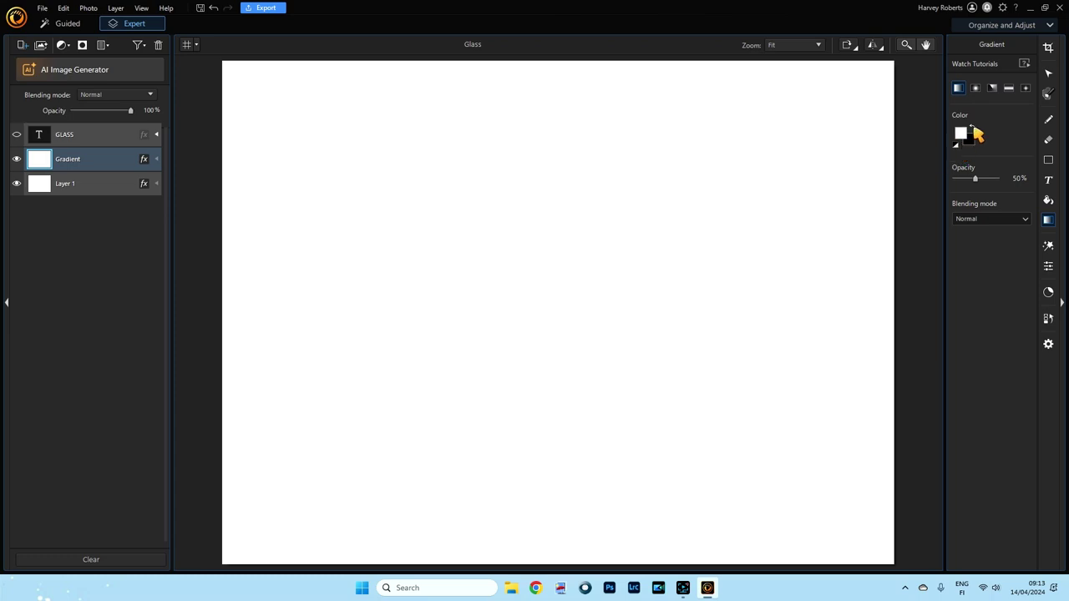
{"action": "left_click", "coordinate": [972, 128]}
{"action": "left_click", "coordinate": [963, 135]}
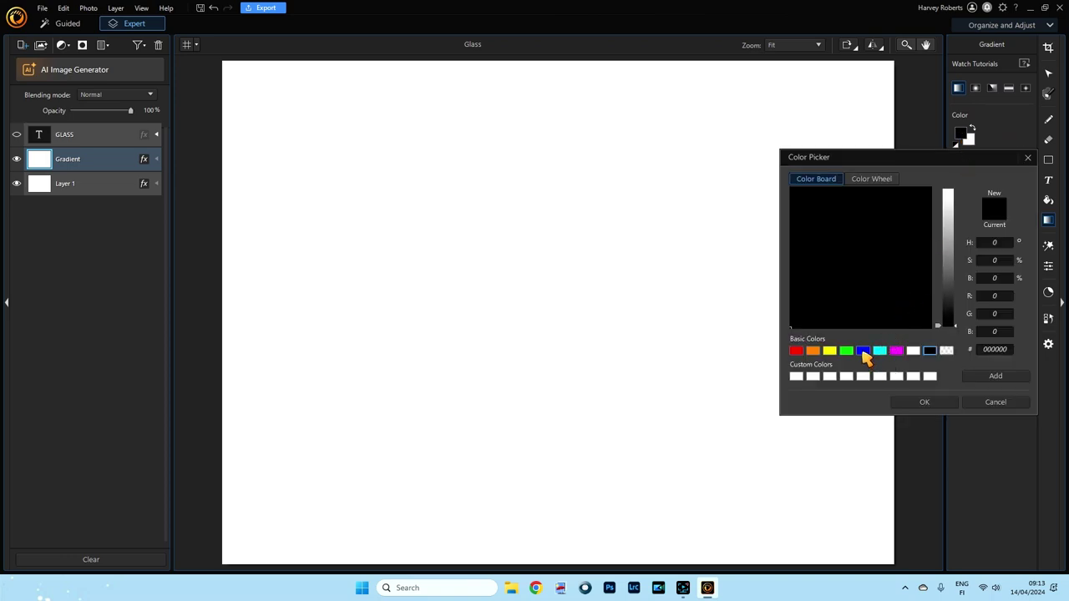
{"action": "left_click", "coordinate": [862, 351]}
{"action": "left_click", "coordinate": [934, 408]}
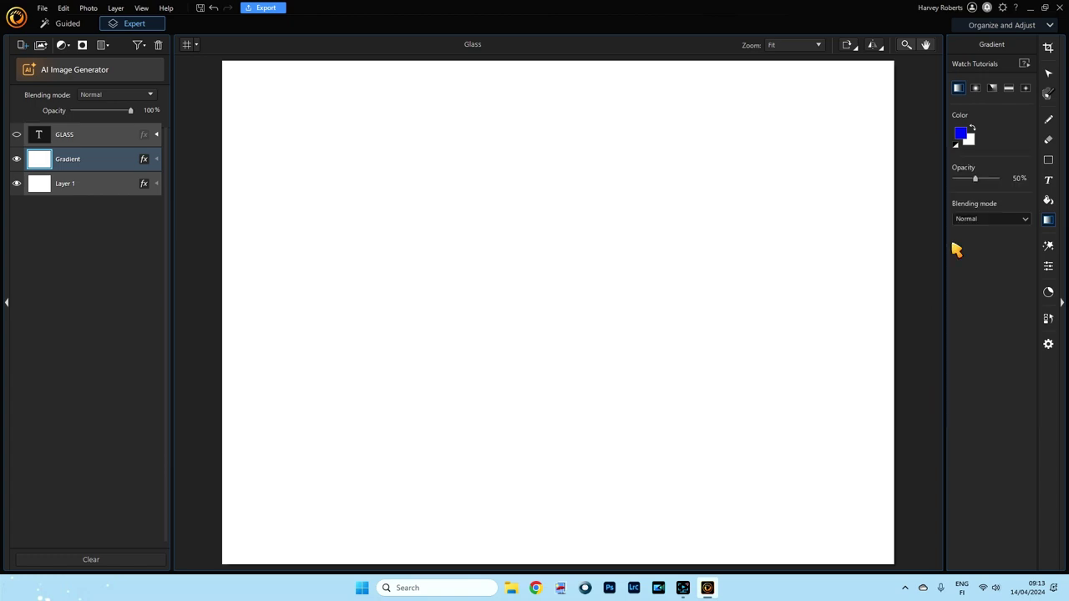
Set the gradient's background colour to cyan (00ffff)
{"action": "left_click", "coordinate": [972, 140]}
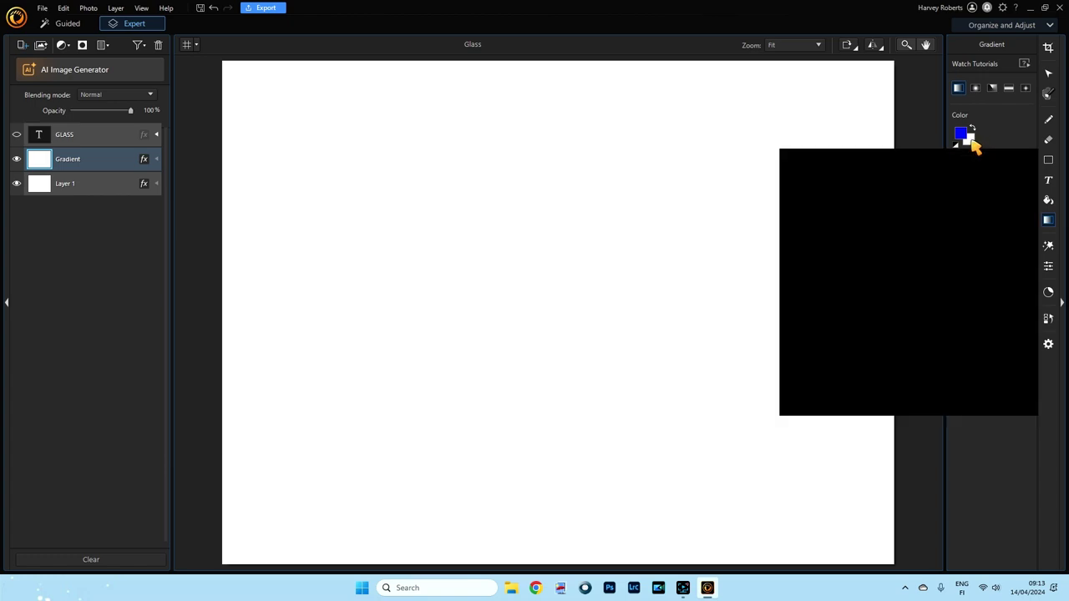
{"action": "left_click", "coordinate": [881, 351]}
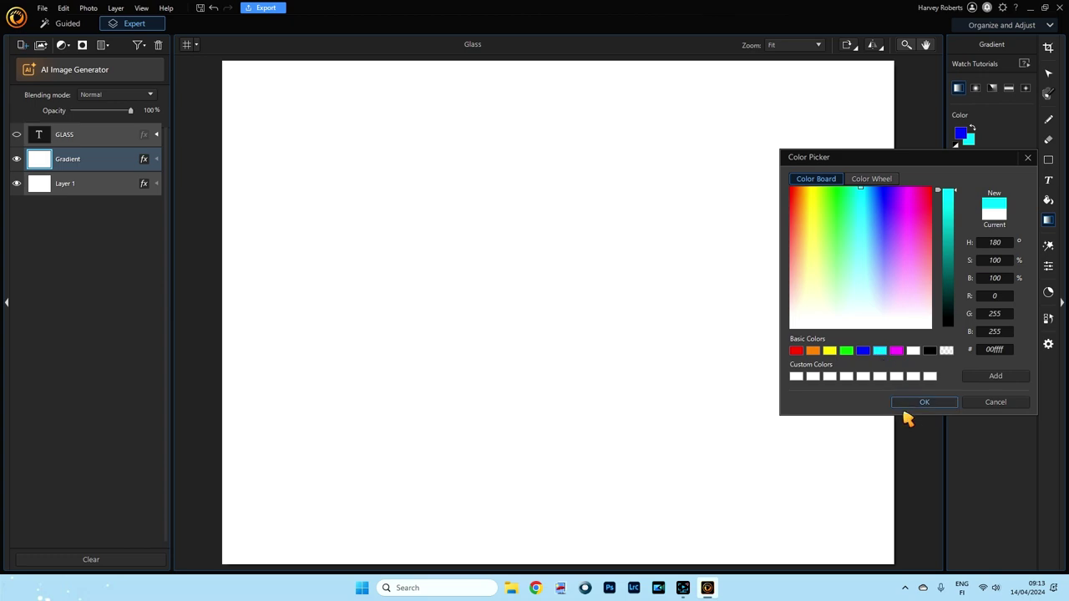
{"action": "left_click", "coordinate": [928, 403]}
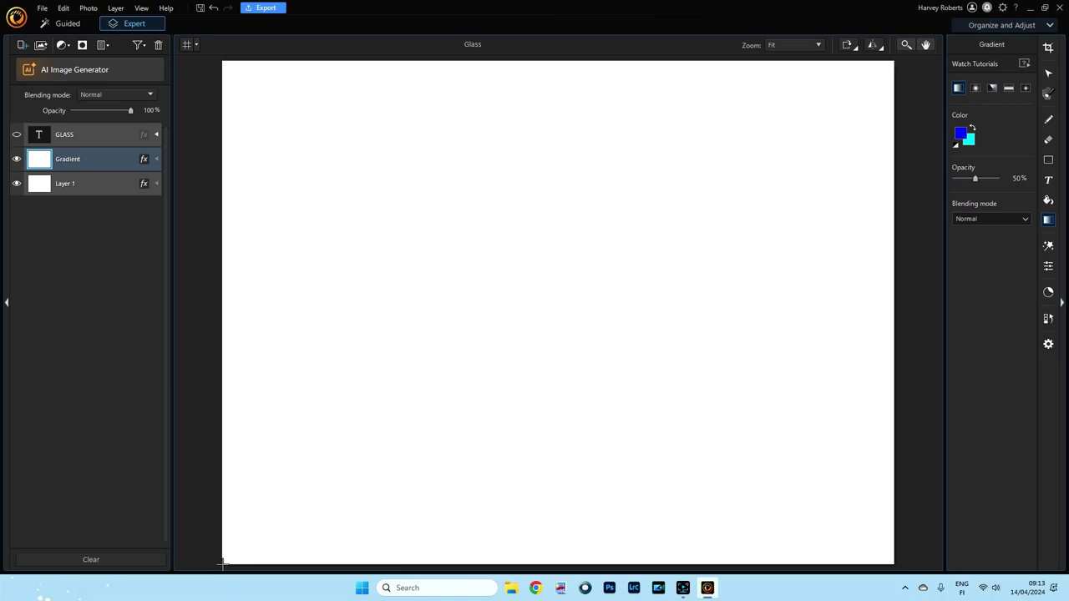
Draw a linear gradient on the Gradient layer from the canvas's lower-left to its upper-right corner, and show the GLASS layer again
{"action": "left_click_drag", "start_coordinate": [221, 564], "coordinate": [893, 61]}
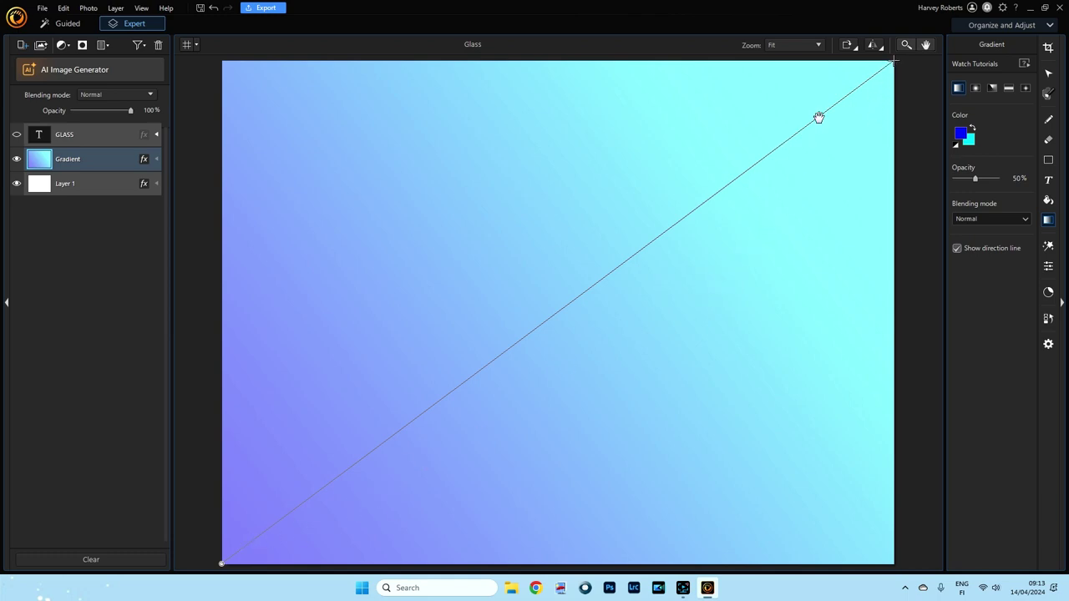
{"action": "mouse_move", "coordinate": [893, 62]}
{"action": "left_mouse_down"}
{"action": "mouse_move", "coordinate": [883, 100]}
{"action": "mouse_move", "coordinate": [699, 225]}
{"action": "mouse_move", "coordinate": [462, 253]}
{"action": "mouse_move", "coordinate": [373, 437]}
{"action": "mouse_move", "coordinate": [727, 490]}
{"action": "mouse_move", "coordinate": [727, 513]}
{"action": "mouse_move", "coordinate": [893, 61]}
{"action": "left_mouse_up"}
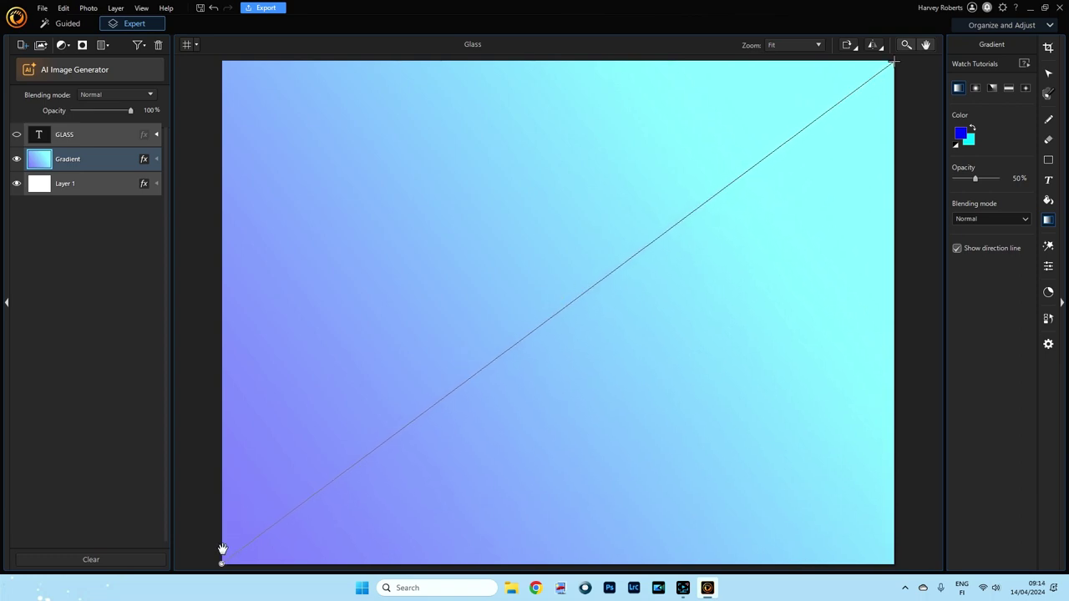
{"action": "mouse_move", "coordinate": [223, 563]}
{"action": "left_mouse_down"}
{"action": "mouse_move", "coordinate": [508, 332]}
{"action": "mouse_move", "coordinate": [747, 219]}
{"action": "mouse_move", "coordinate": [556, 322]}
{"action": "mouse_move", "coordinate": [178, 556]}
{"action": "mouse_move", "coordinate": [227, 554]}
{"action": "mouse_move", "coordinate": [223, 563]}
{"action": "left_mouse_up"}
{"action": "left_click", "coordinate": [1049, 74]}
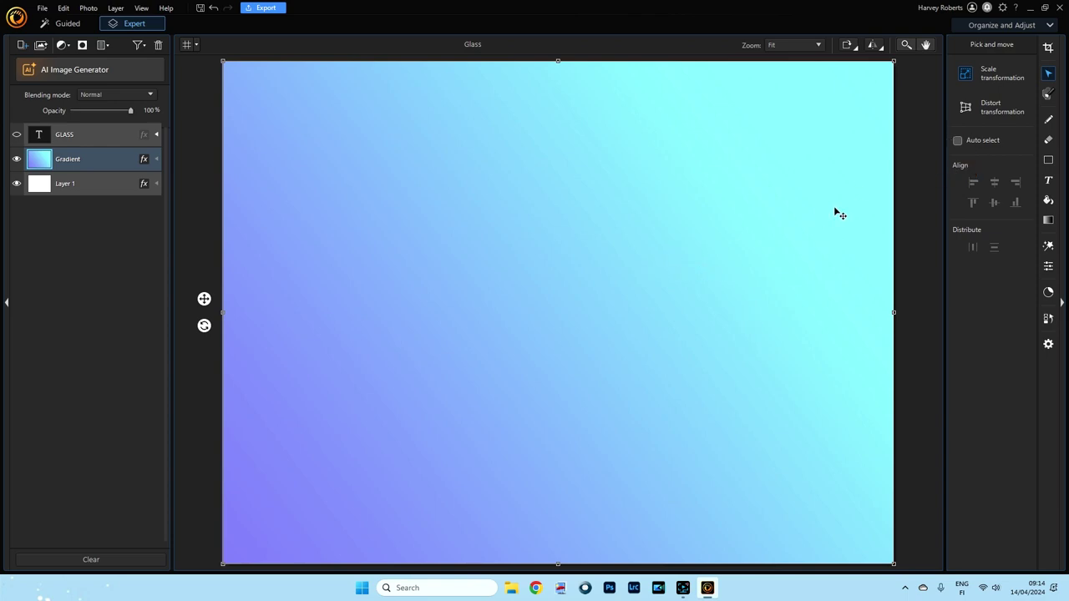
{"action": "left_click", "coordinate": [18, 136]}
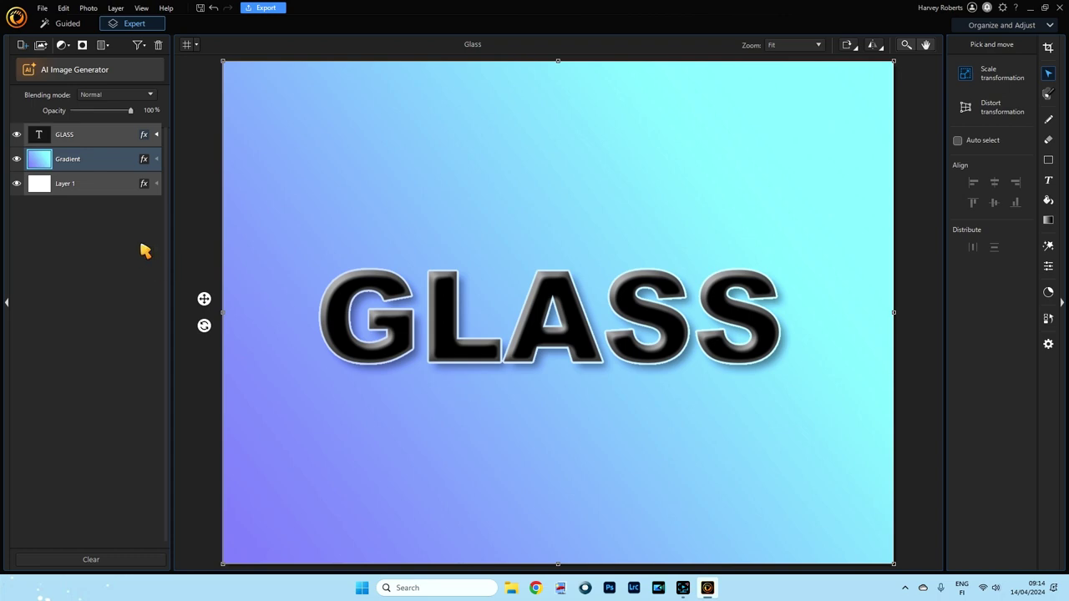
Enable Layer Fill on the GLASS text with 0% opacity, and move the text slightly up and to the right on the canvas
{"action": "left_click", "coordinate": [107, 145]}
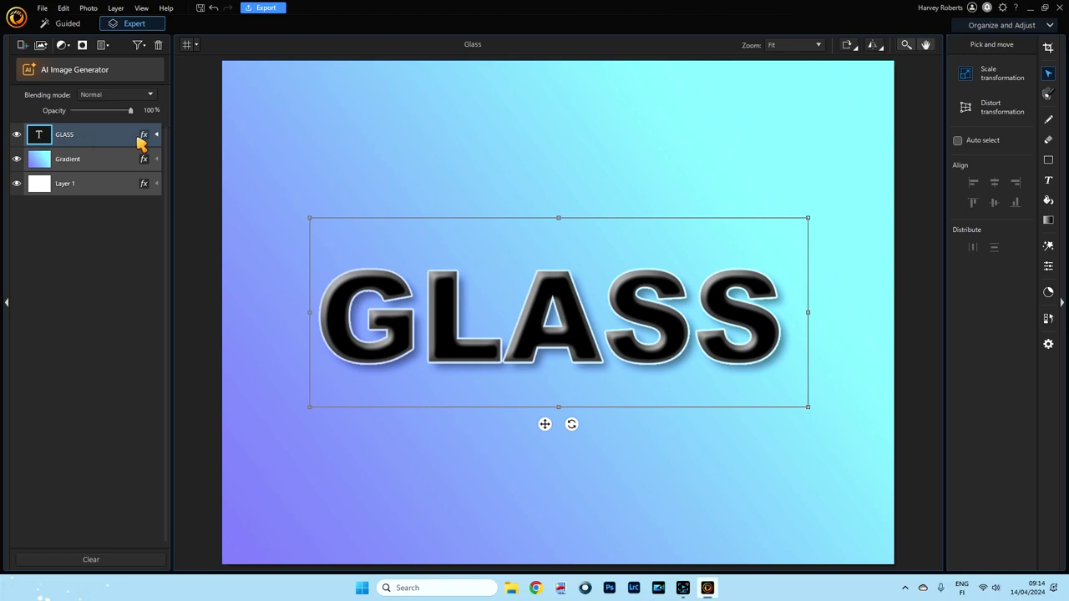
{"action": "left_click", "coordinate": [145, 136]}
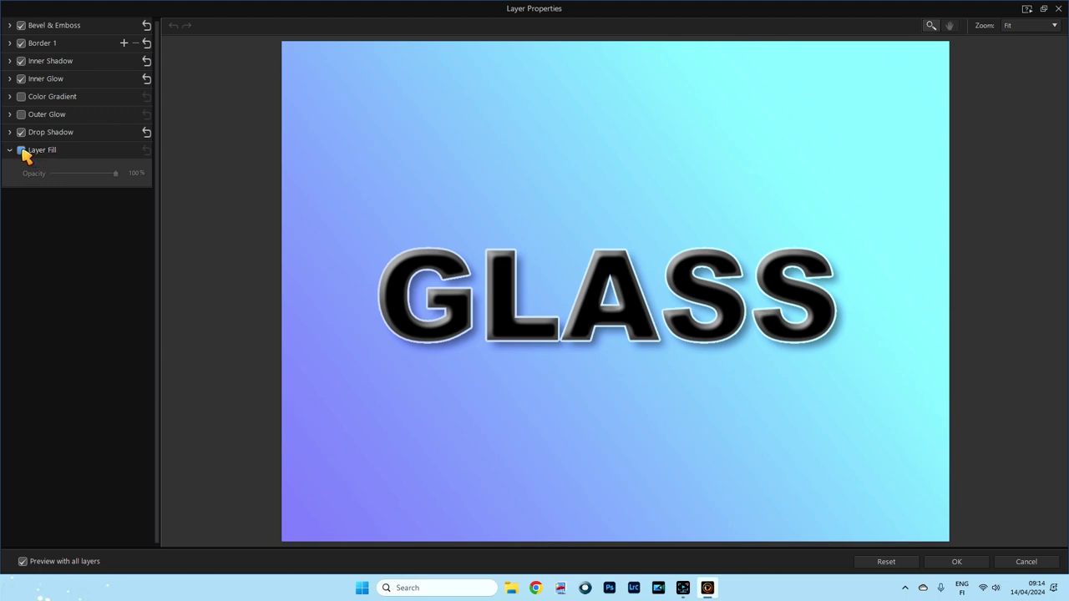
{"action": "left_click", "coordinate": [22, 151]}
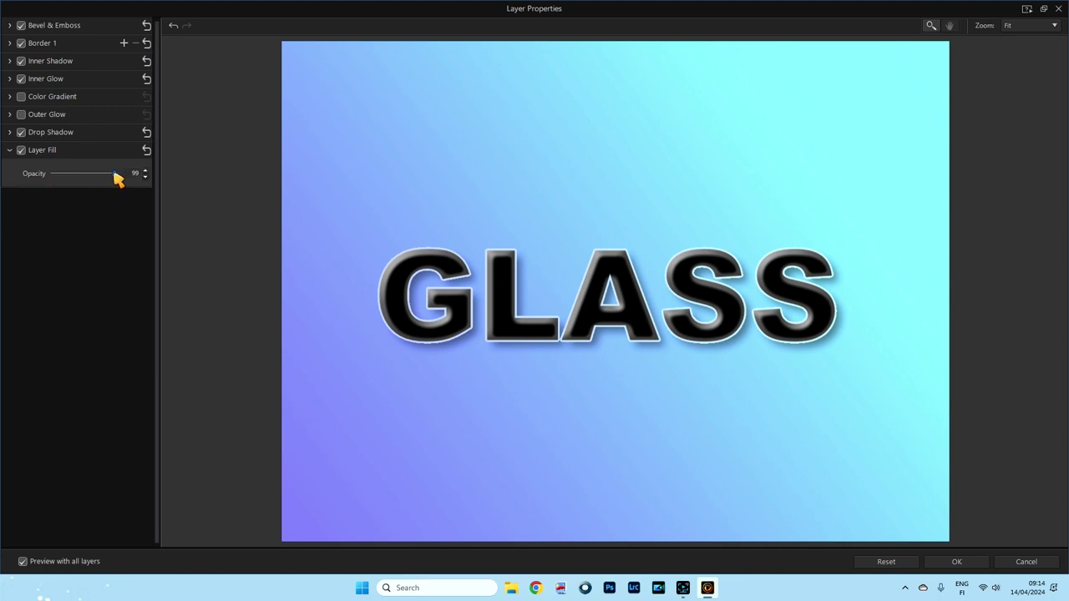
{"action": "left_click_drag", "start_coordinate": [116, 174], "coordinate": [42, 175]}
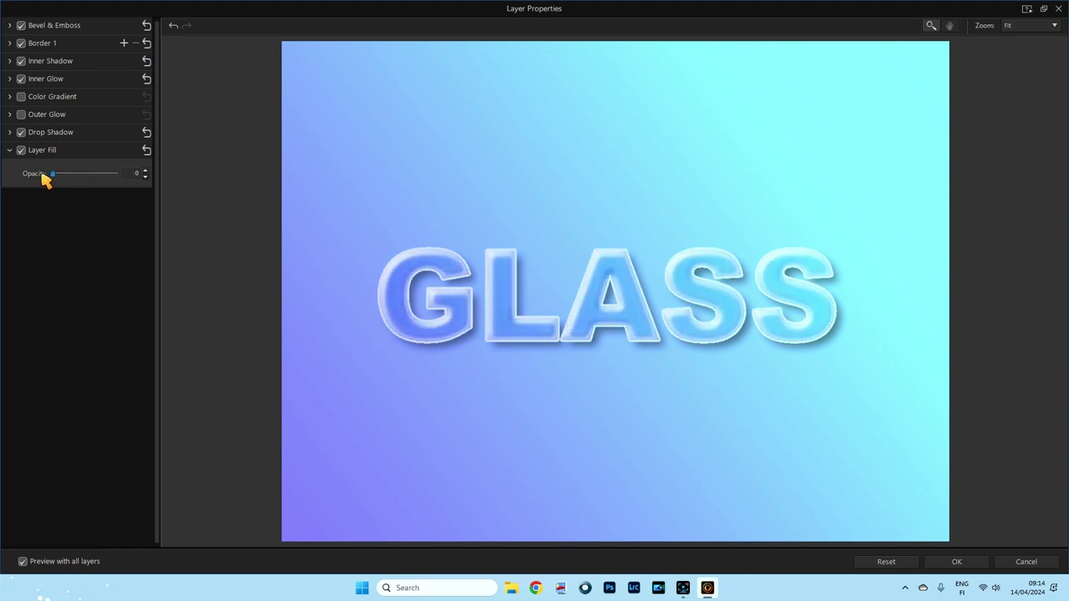
{"action": "left_click_drag", "start_coordinate": [55, 176], "coordinate": [49, 175]}
{"action": "left_click", "coordinate": [957, 561]}
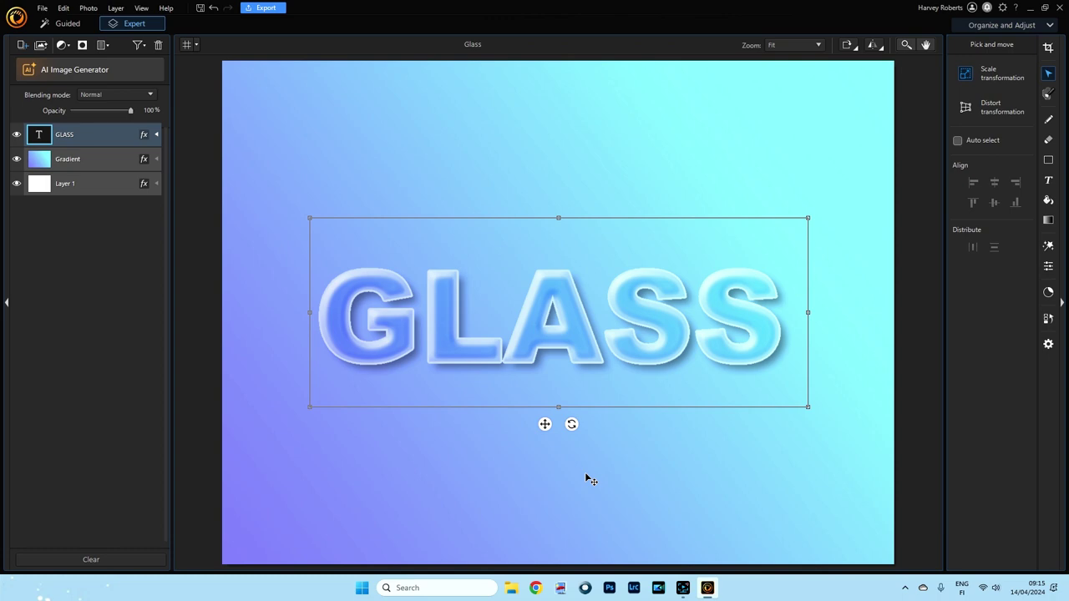
{"action": "left_click_drag", "start_coordinate": [546, 424], "coordinate": [559, 404]}
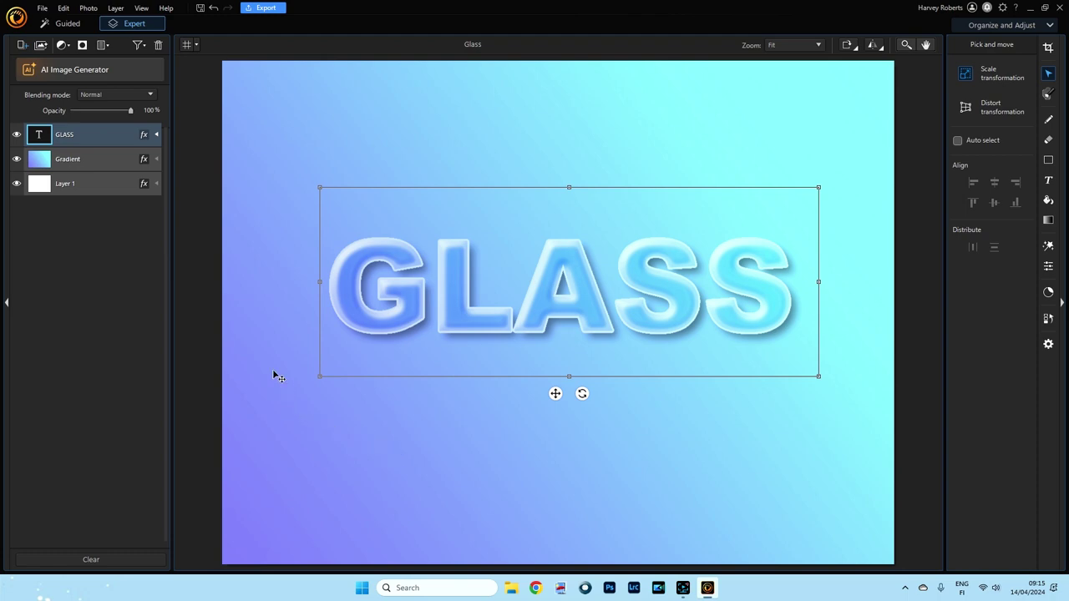
Add the green-grass photo from the BackGroundPics folder as a new layer directly above the Gradient layer
{"action": "left_click", "coordinate": [81, 167]}
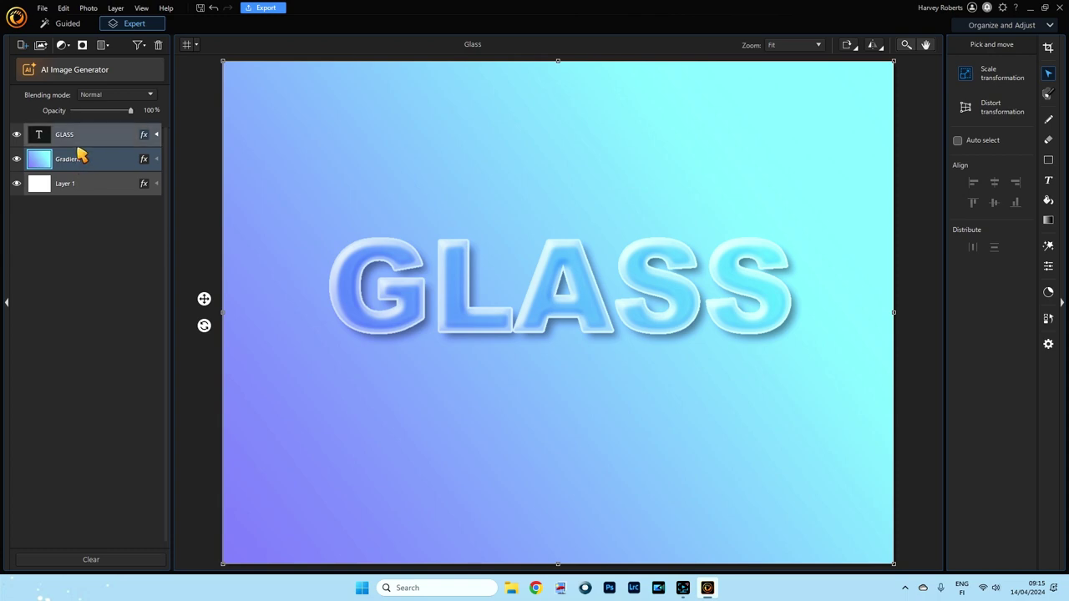
{"action": "left_click", "coordinate": [23, 45]}
{"action": "mouse_move", "coordinate": [50, 112]}
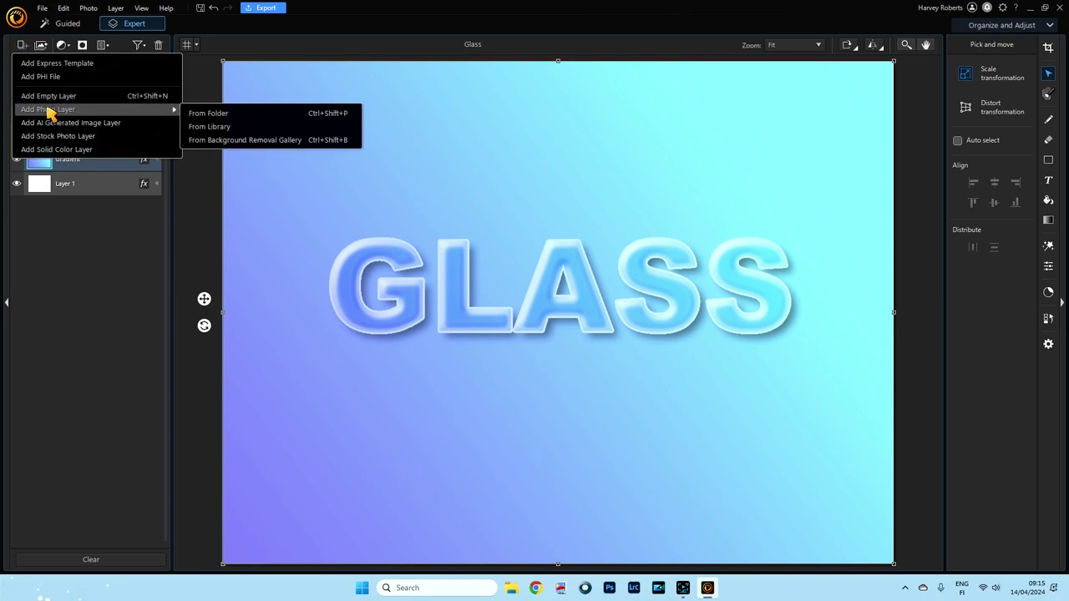
{"action": "left_click", "coordinate": [221, 117]}
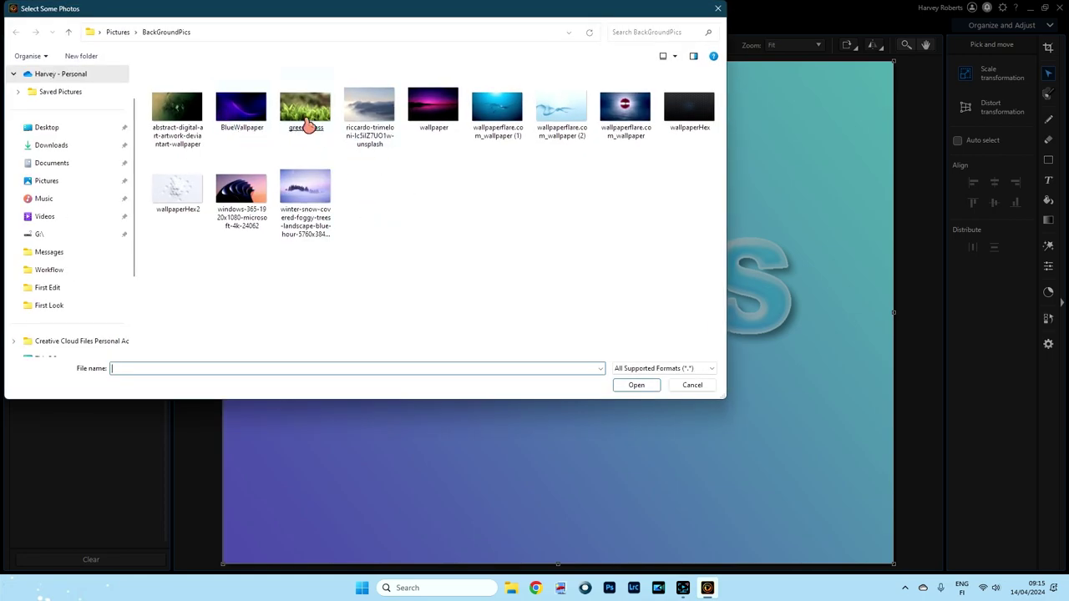
{"action": "double_click", "coordinate": [299, 119]}
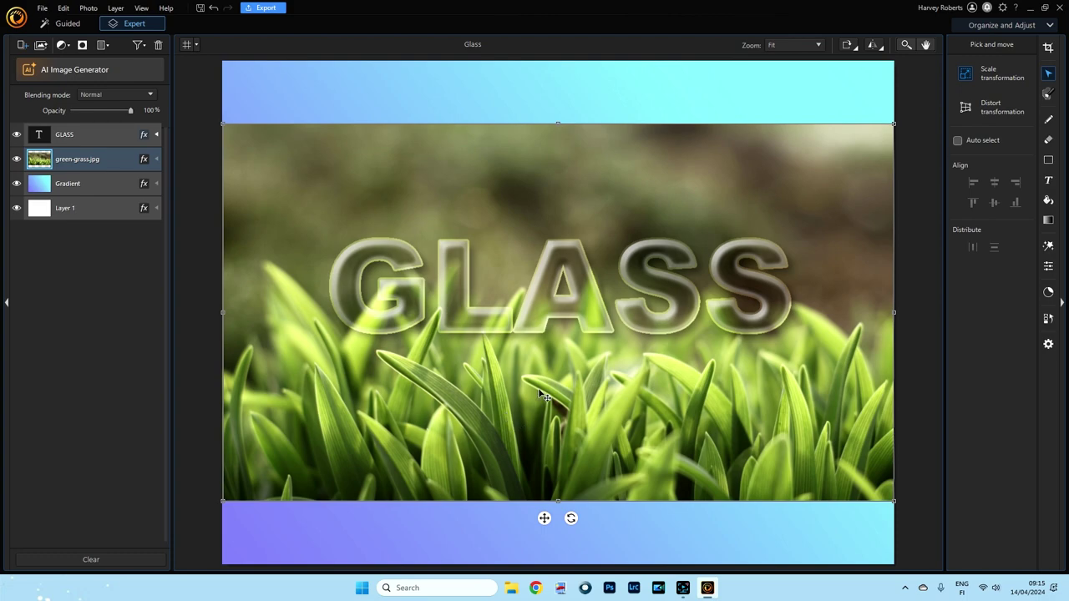
Move the GLASS text slightly down and to the right over the grass photo
{"action": "left_click", "coordinate": [66, 143]}
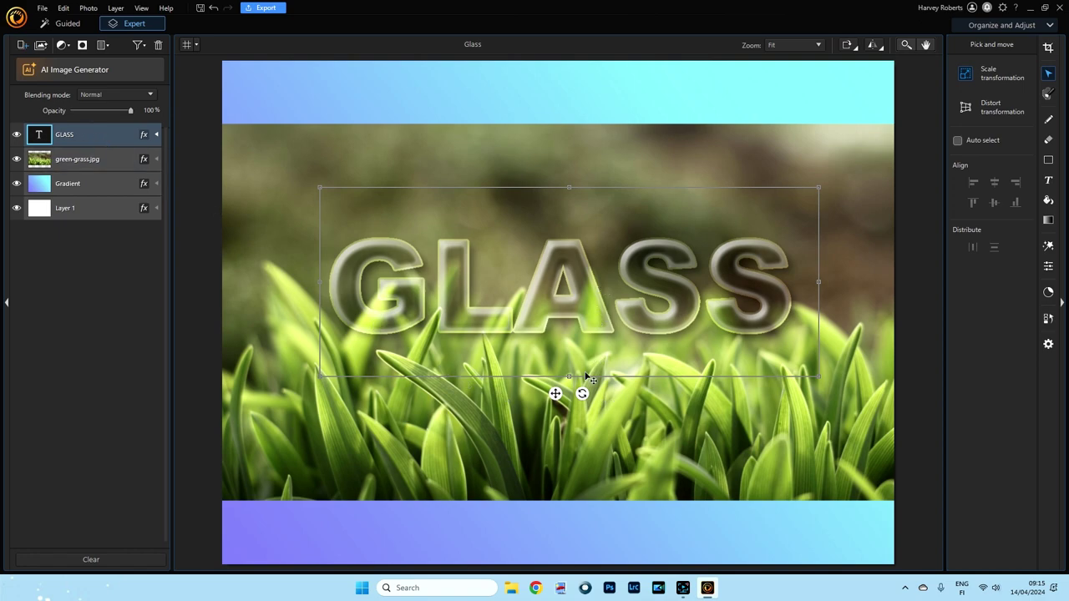
{"action": "left_click_drag", "start_coordinate": [555, 394], "coordinate": [582, 426]}
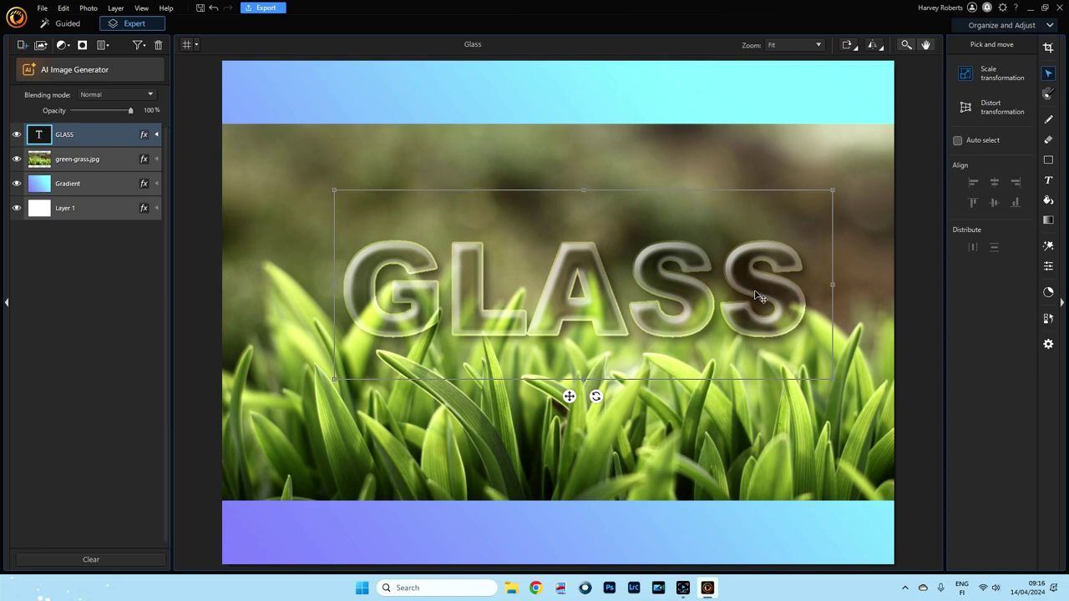
Replace the wording of the GLASS text layer with HOME
{"action": "double_click", "coordinate": [786, 295]}
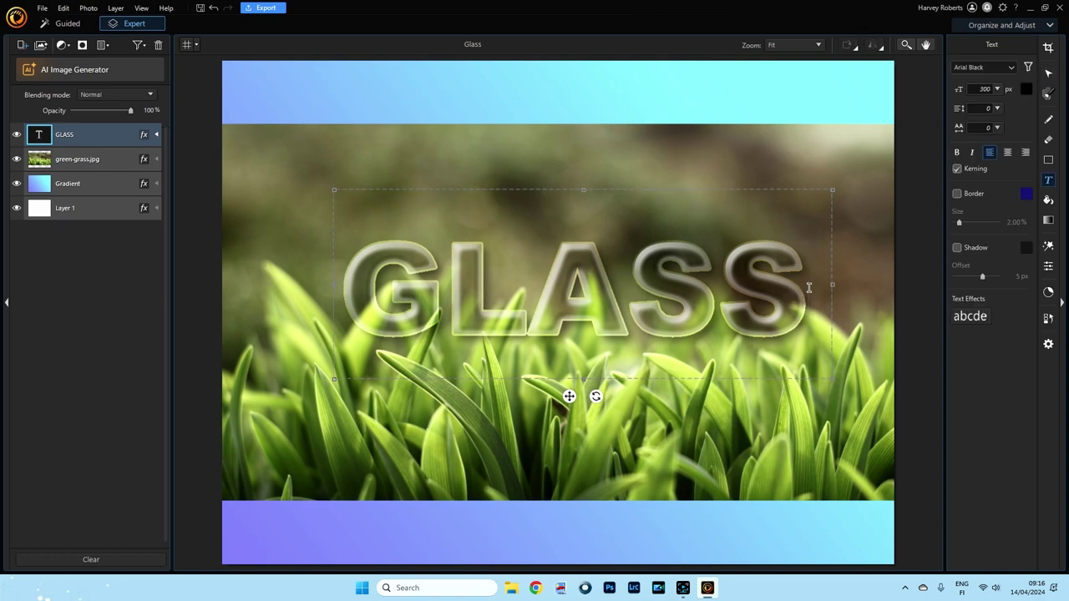
{"action": "left_click_drag", "start_coordinate": [808, 288], "coordinate": [412, 300]}
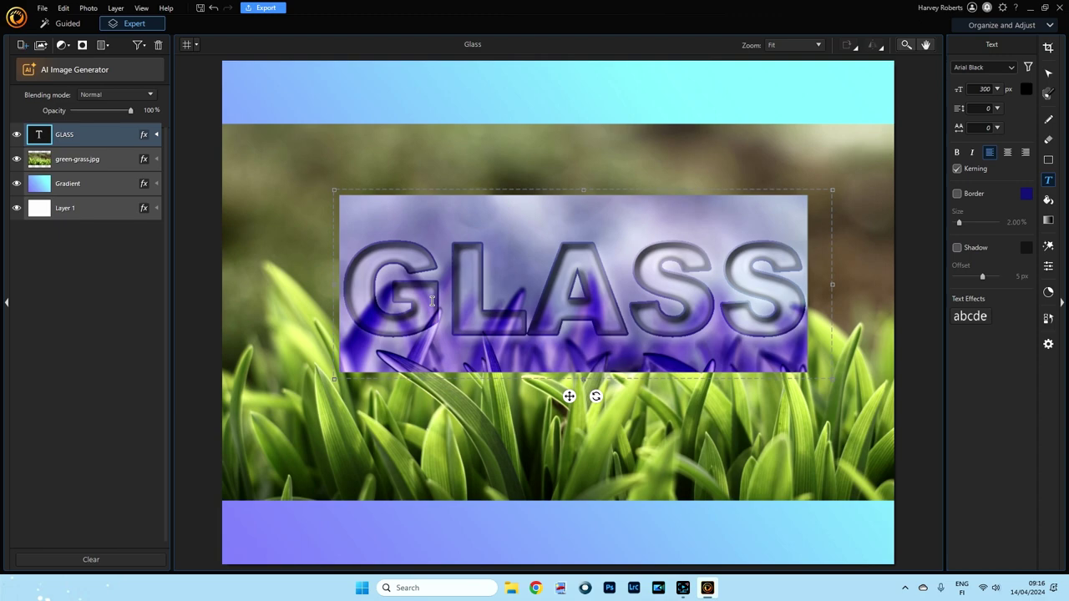
{"action": "type", "text": "HOME"}
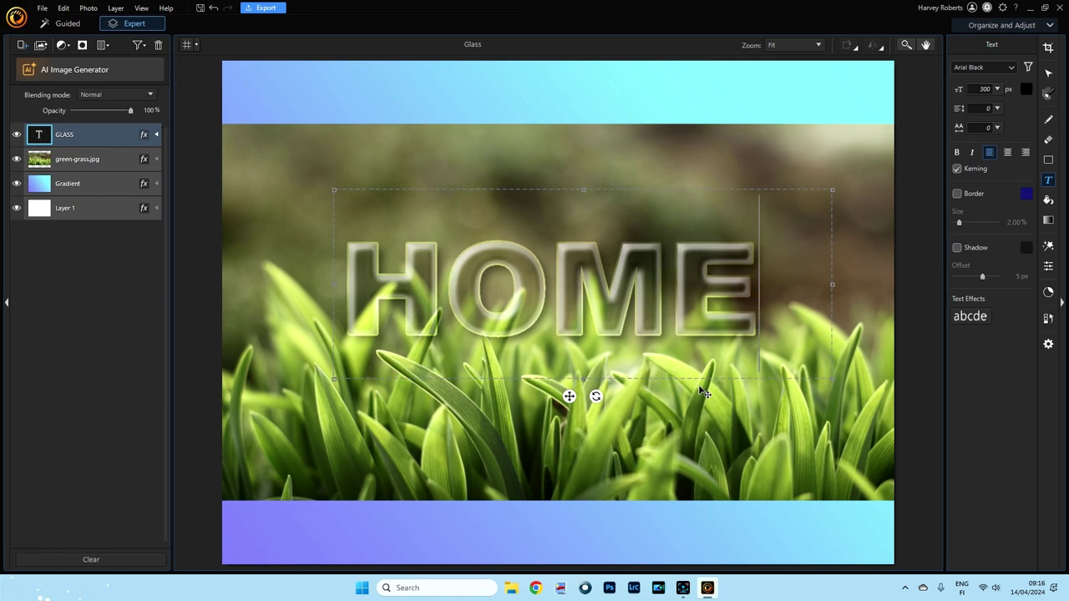
Delete the word HOME from the text layer, enter GLASS again, and finish the text edit
{"action": "key", "text": "BackSpace"}
{"action": "key", "text": "BackSpace"}
{"action": "key", "text": "BackSpace"}
{"action": "key", "text": "BackSpace"}
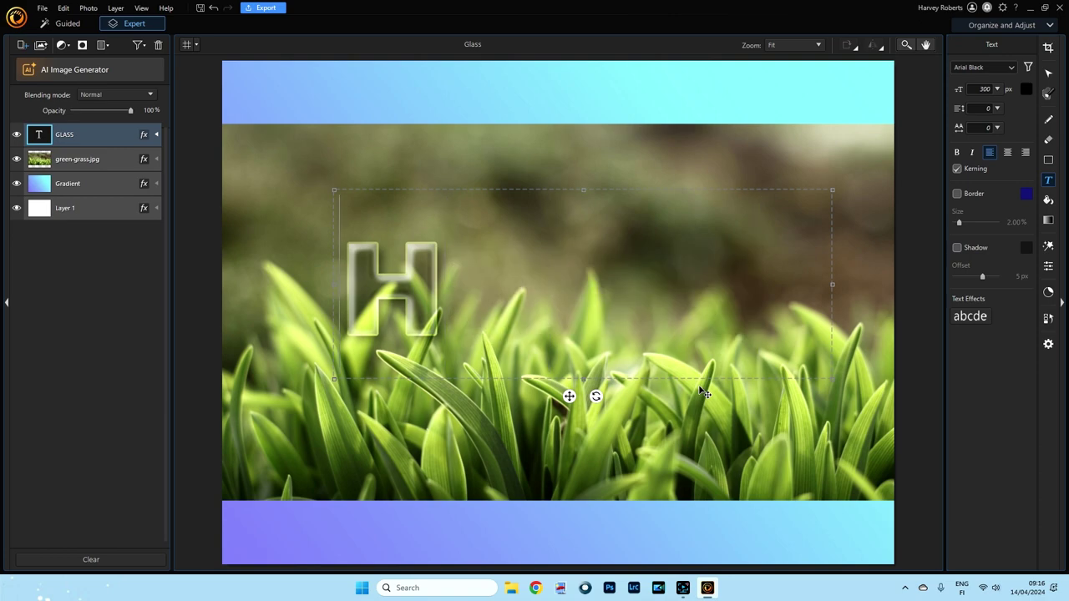
{"action": "type", "text": "GLASS"}
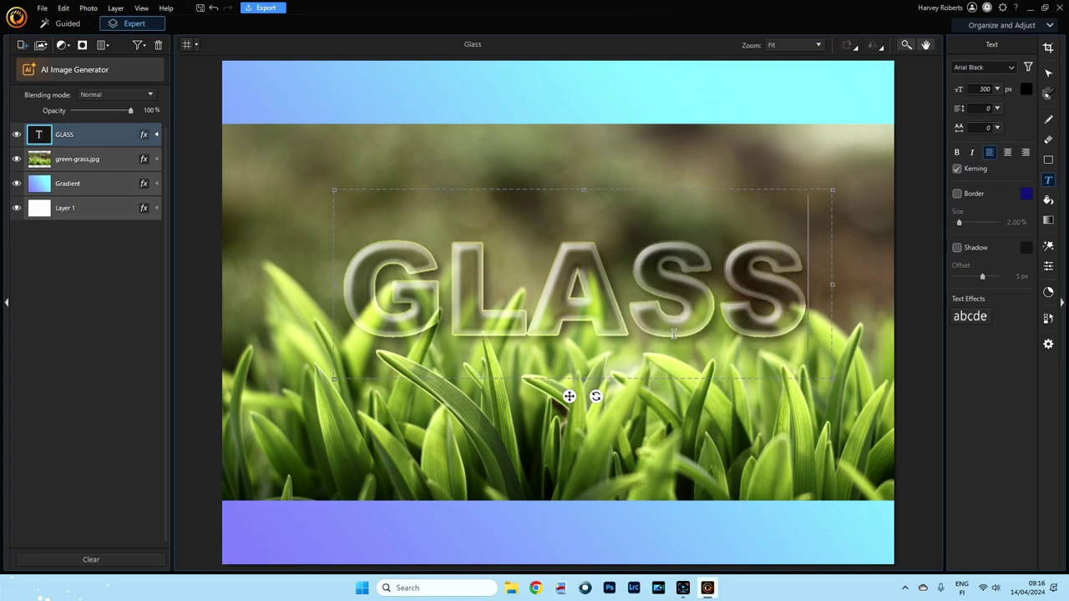
{"action": "left_click", "coordinate": [98, 142]}
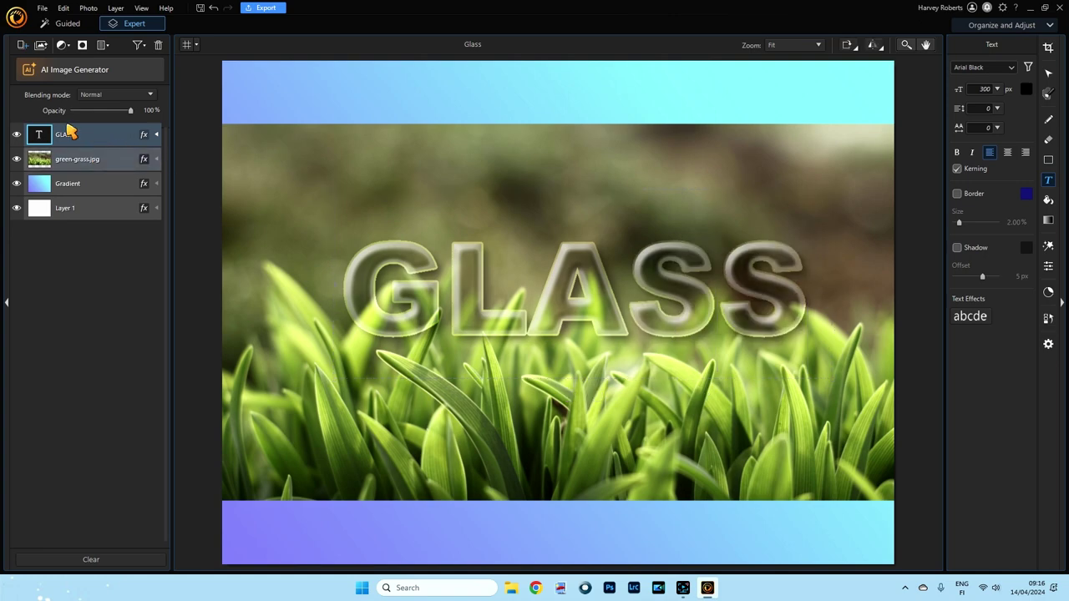
Save the layered project as a PHI file named Glass in the PhotoDirector folder under Pictures
{"action": "left_click", "coordinate": [41, 8]}
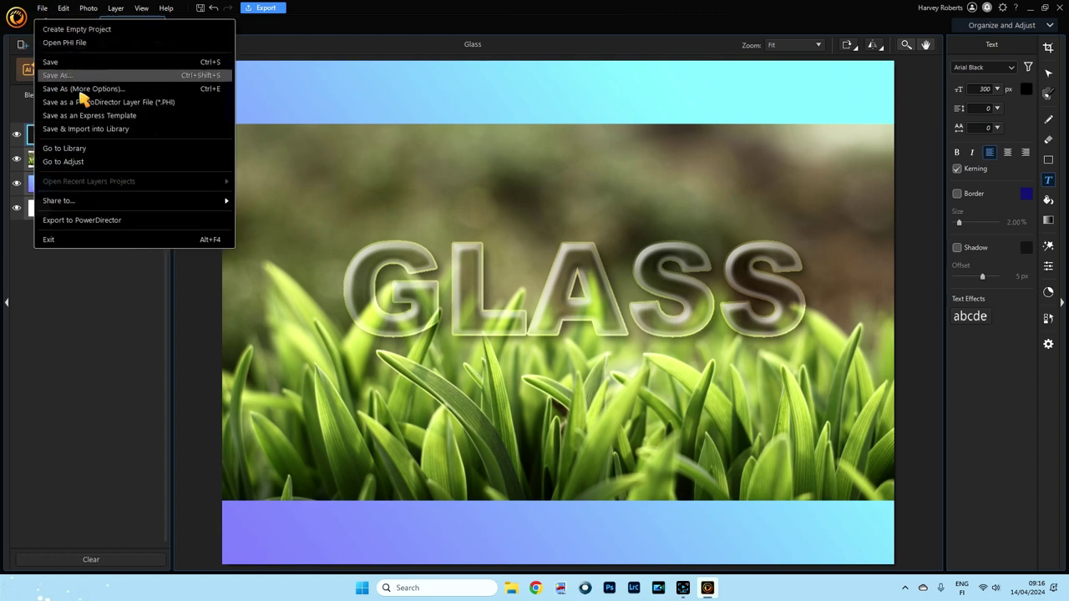
{"action": "left_click", "coordinate": [138, 104]}
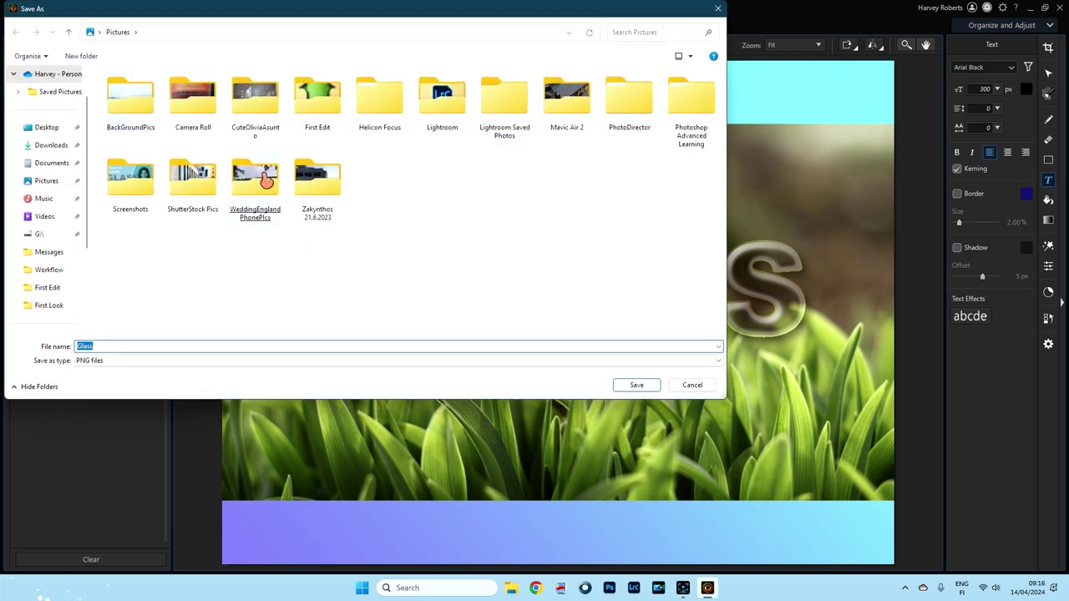
{"action": "double_click", "coordinate": [637, 102]}
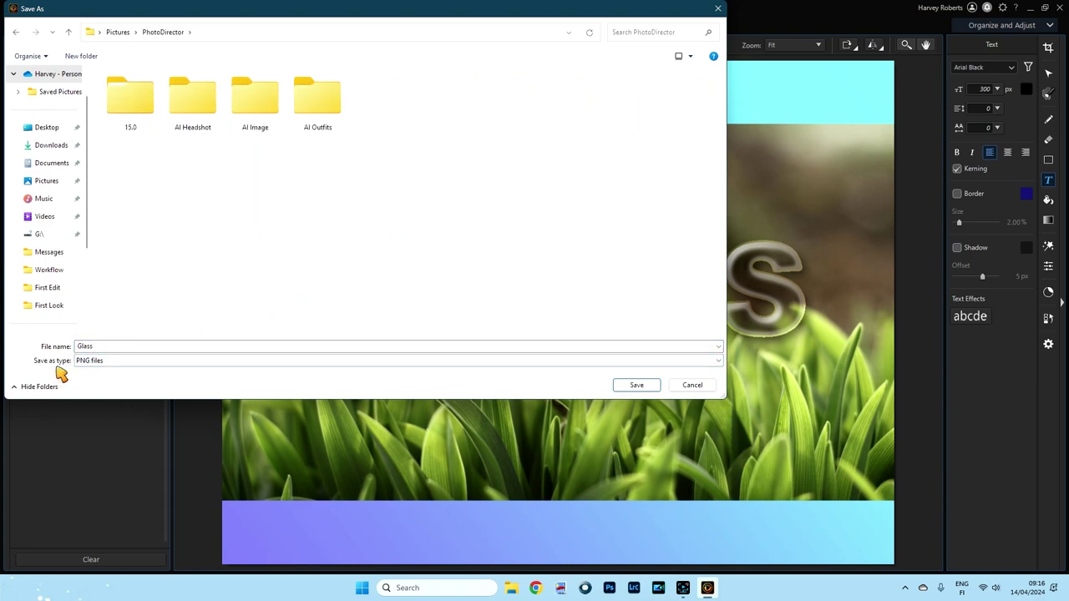
{"action": "left_click", "coordinate": [129, 363]}
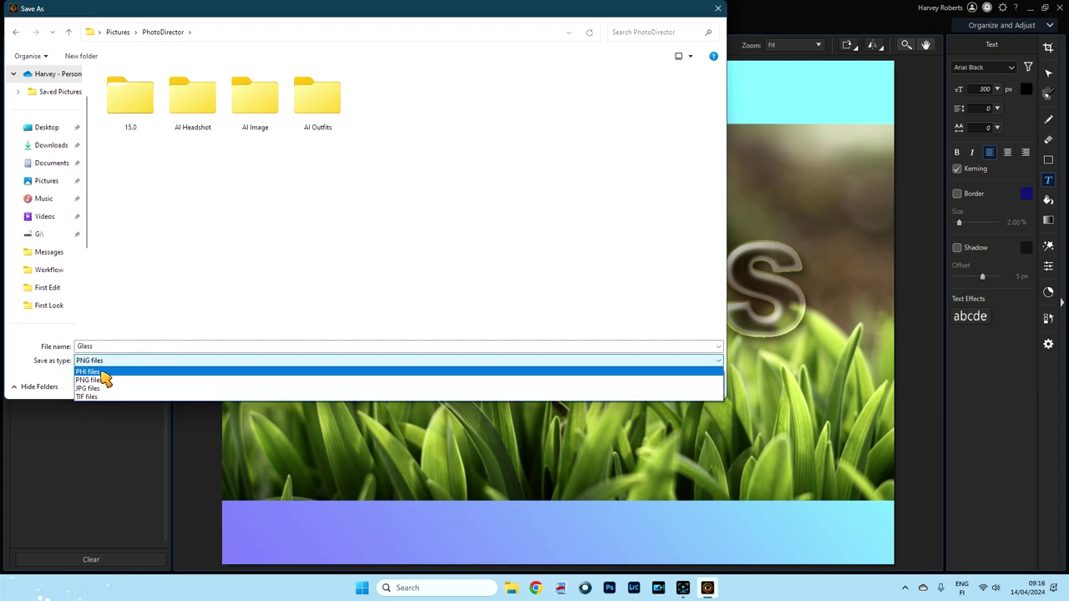
{"action": "left_click", "coordinate": [102, 373]}
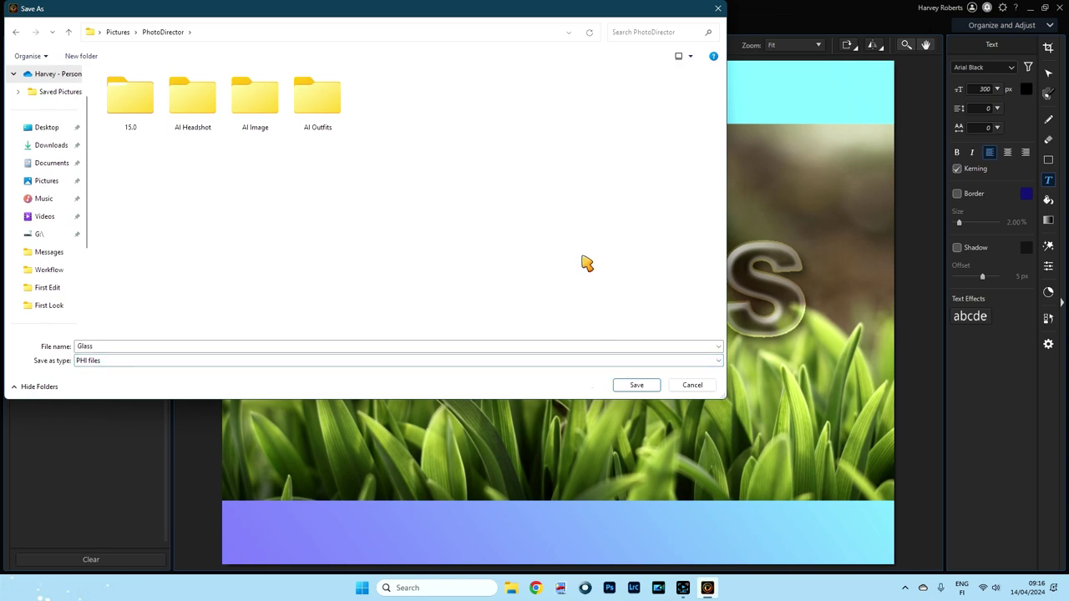
{"action": "left_click", "coordinate": [637, 385]}
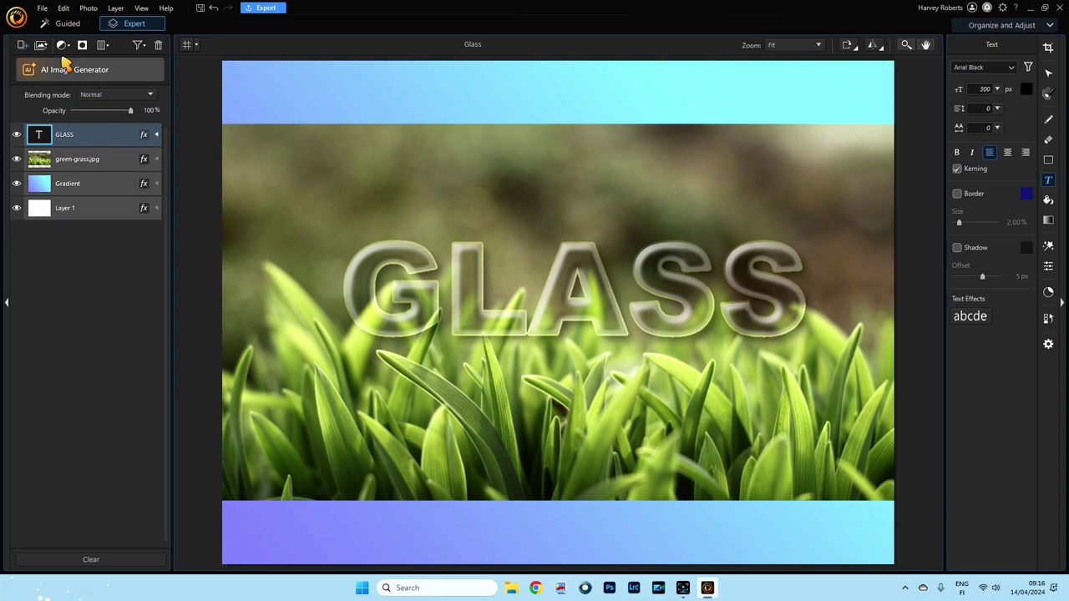
Close the current project without saving it as a new file, leaving the workspace empty with no new project created
{"action": "left_click", "coordinate": [41, 9]}
{"action": "left_click", "coordinate": [71, 31]}
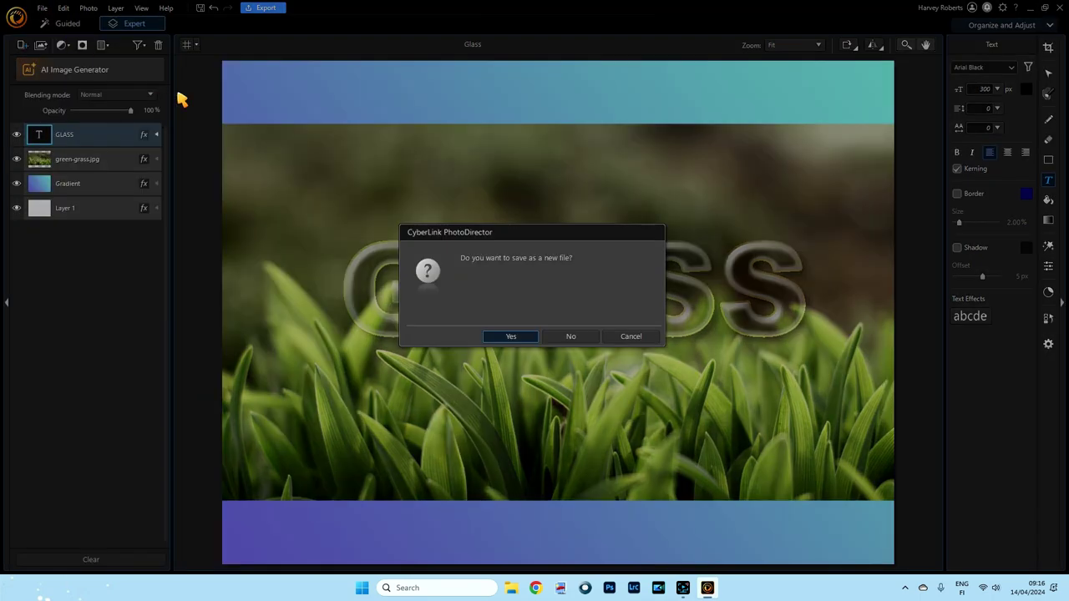
{"action": "left_click", "coordinate": [573, 337]}
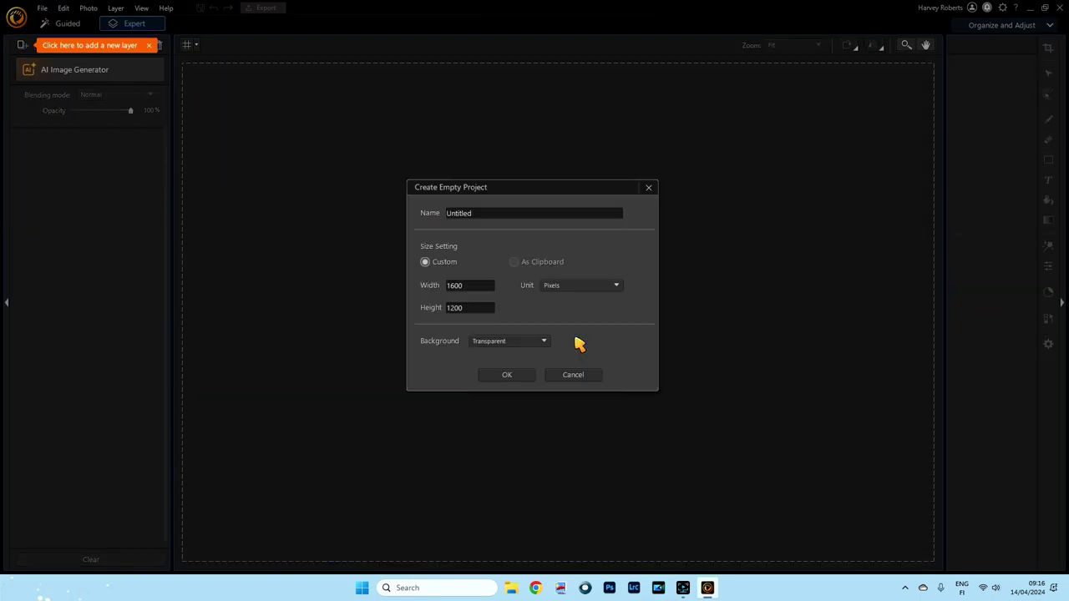
{"action": "left_click", "coordinate": [575, 376]}
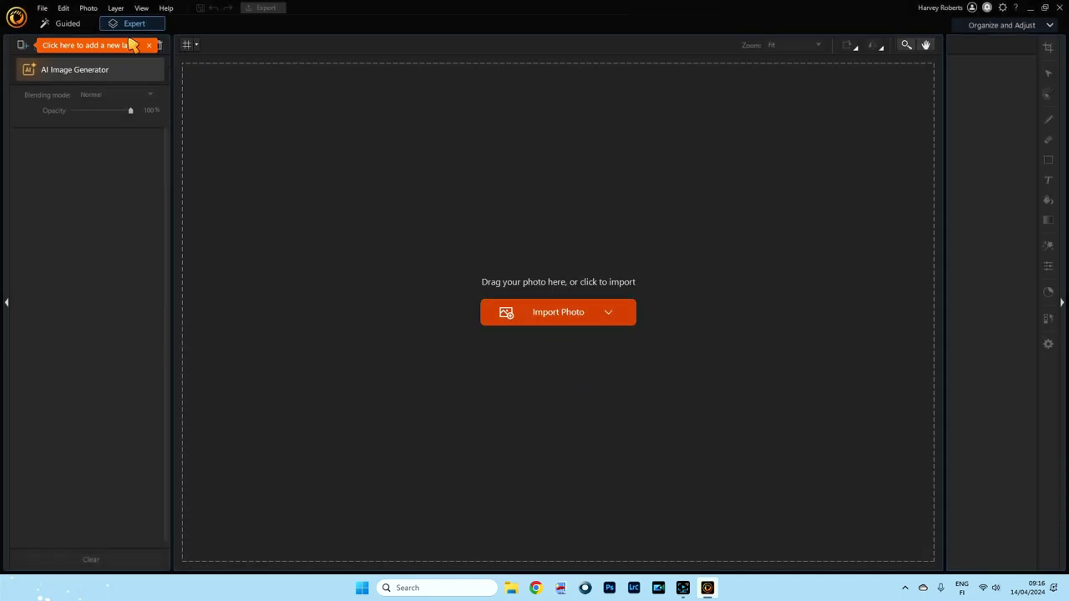
Open the Glass PHI file from the PhotoDirector folder under Pictures
{"action": "left_click", "coordinate": [42, 8]}
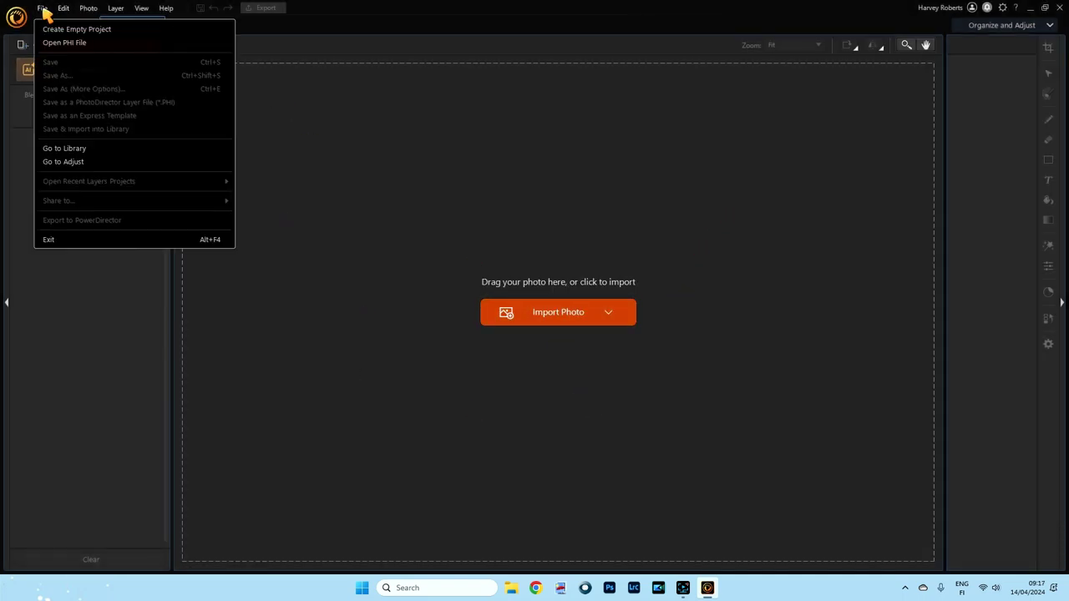
{"action": "left_click", "coordinate": [72, 46]}
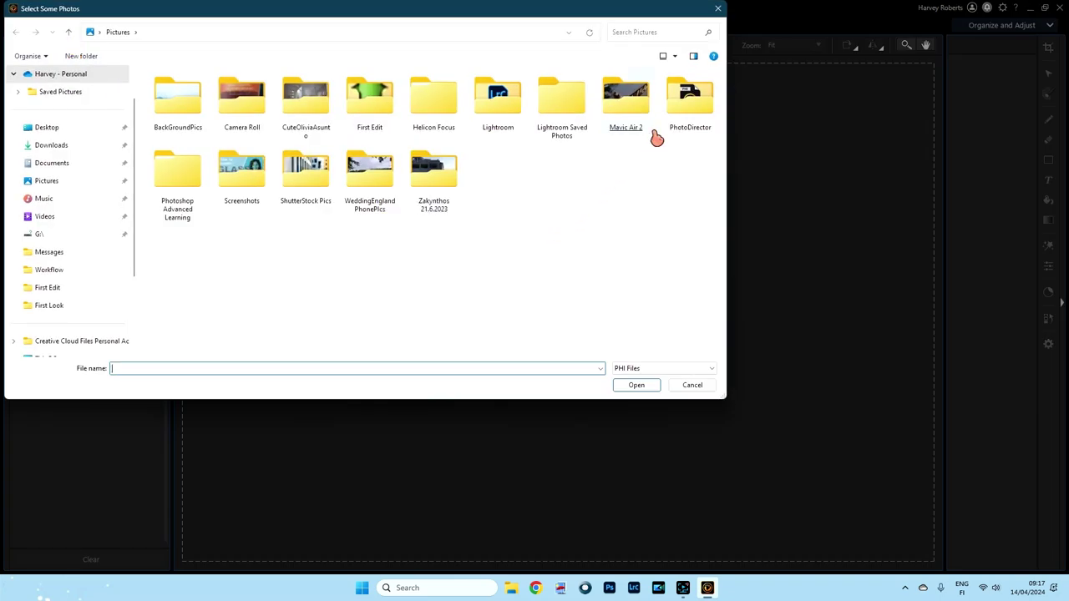
{"action": "double_click", "coordinate": [675, 105]}
{"action": "left_click", "coordinate": [434, 125]}
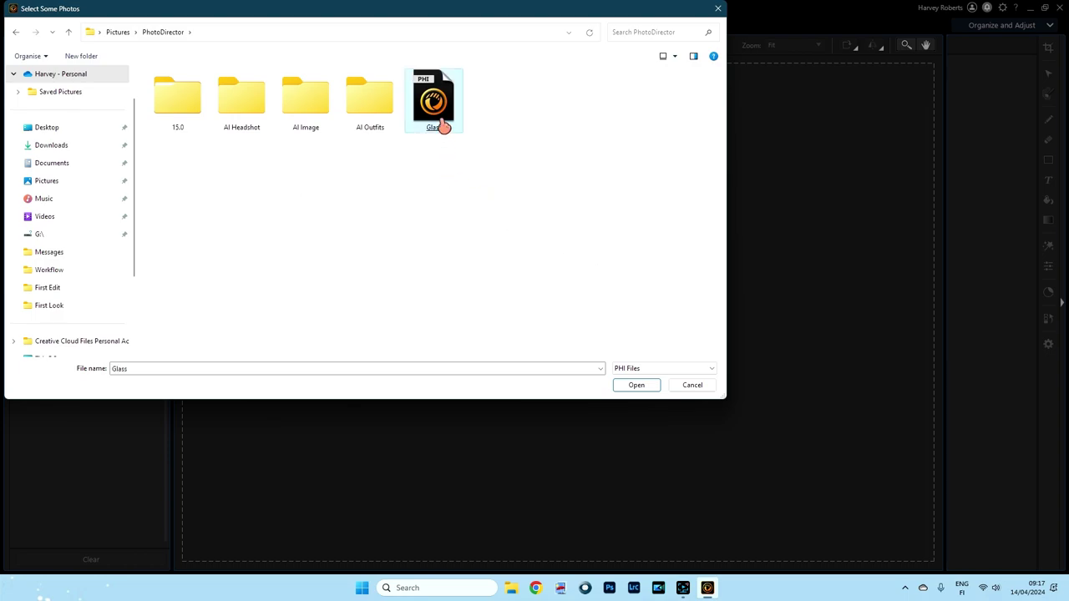
{"action": "double_click", "coordinate": [438, 126]}
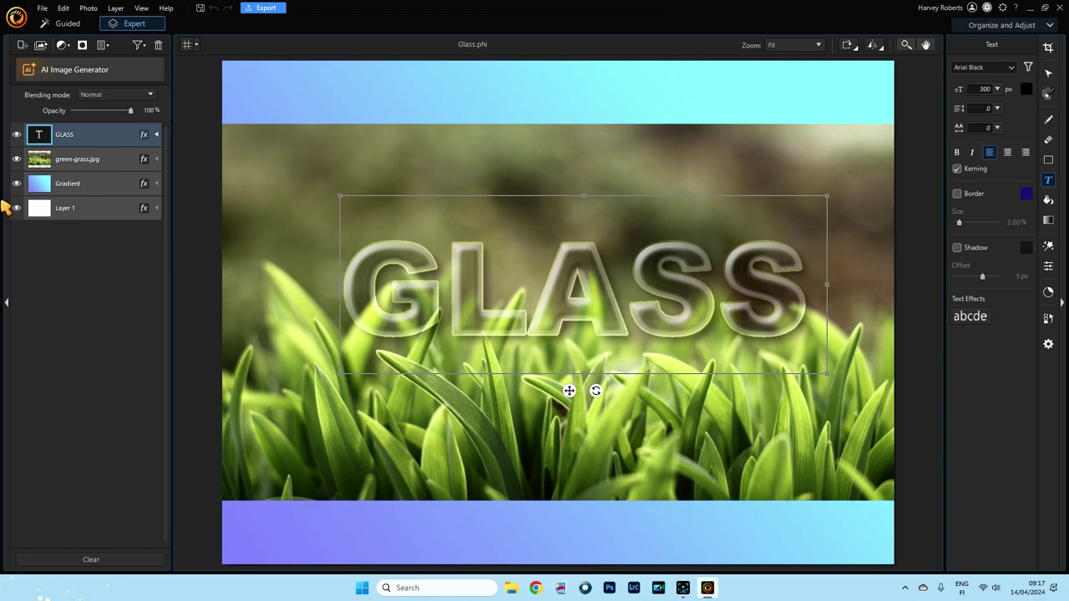
Hide the green-grass.jpg, Gradient and Layer 1 layers, leaving only the GLASS text on a transparent background
{"action": "left_click", "coordinate": [16, 158]}
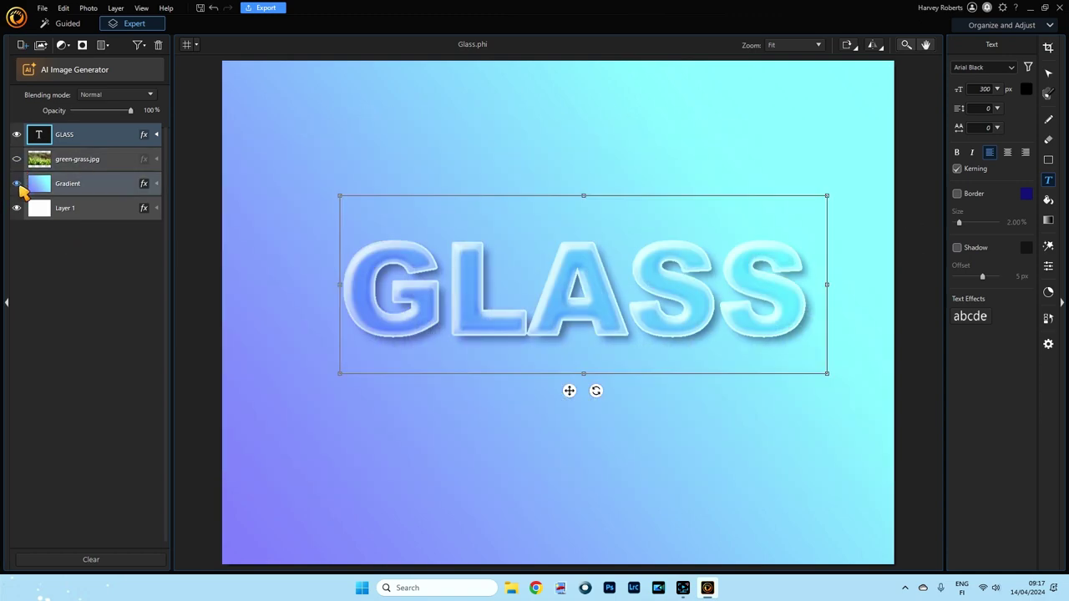
{"action": "left_click", "coordinate": [16, 184]}
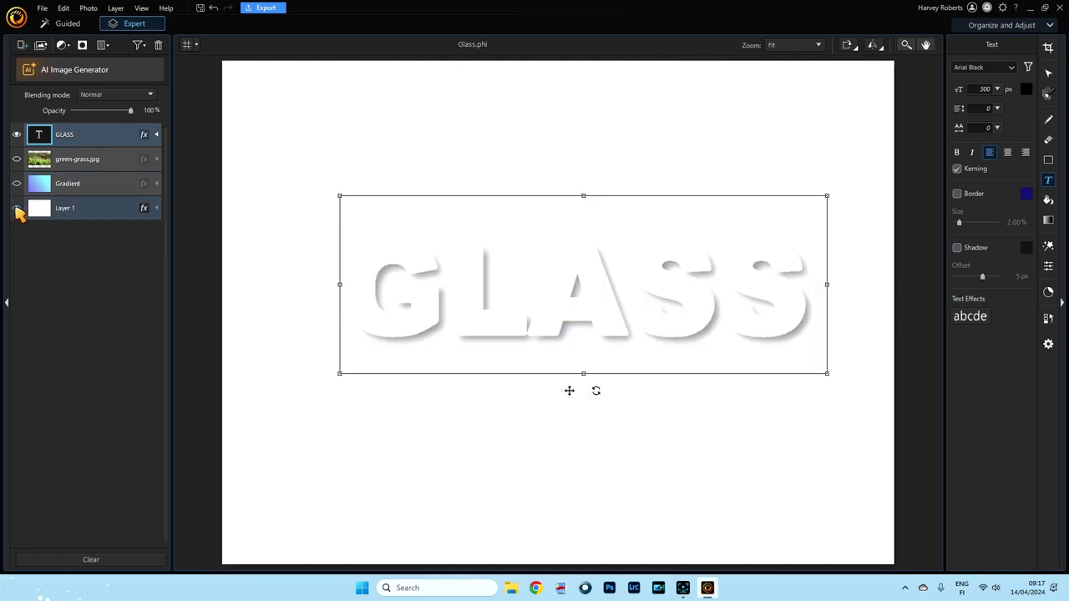
{"action": "left_click", "coordinate": [17, 209]}
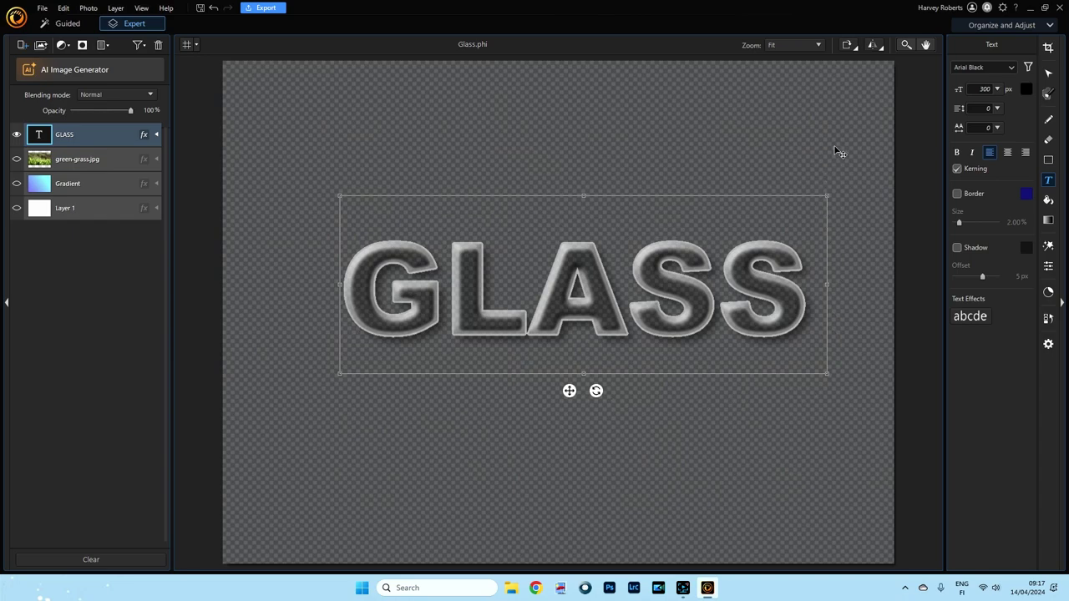
Crop the canvas tightly around the GLASS text on all four sides, and reduce the text's height slightly from its upper edge
{"action": "left_click", "coordinate": [1050, 48]}
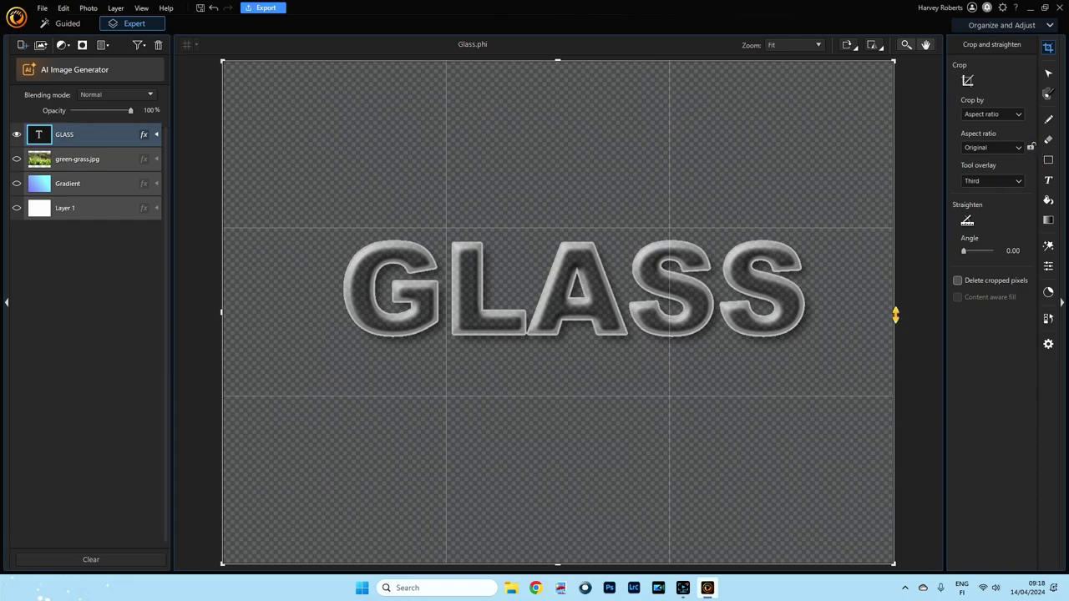
{"action": "left_click_drag", "start_coordinate": [895, 314], "coordinate": [817, 311]}
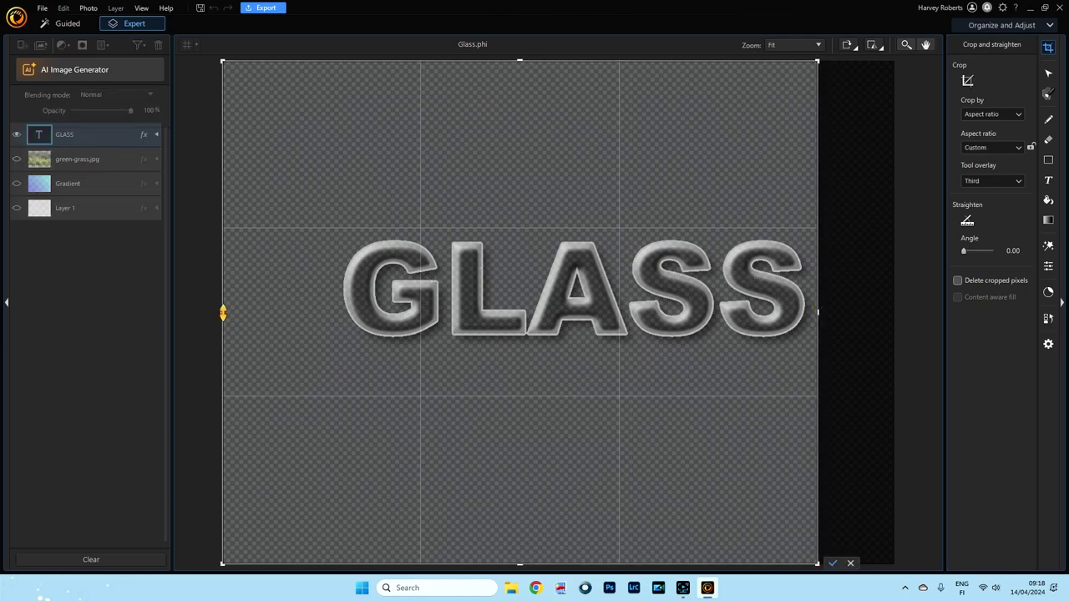
{"action": "left_click_drag", "start_coordinate": [223, 312], "coordinate": [335, 310]}
{"action": "left_click_drag", "start_coordinate": [577, 61], "coordinate": [571, 230]}
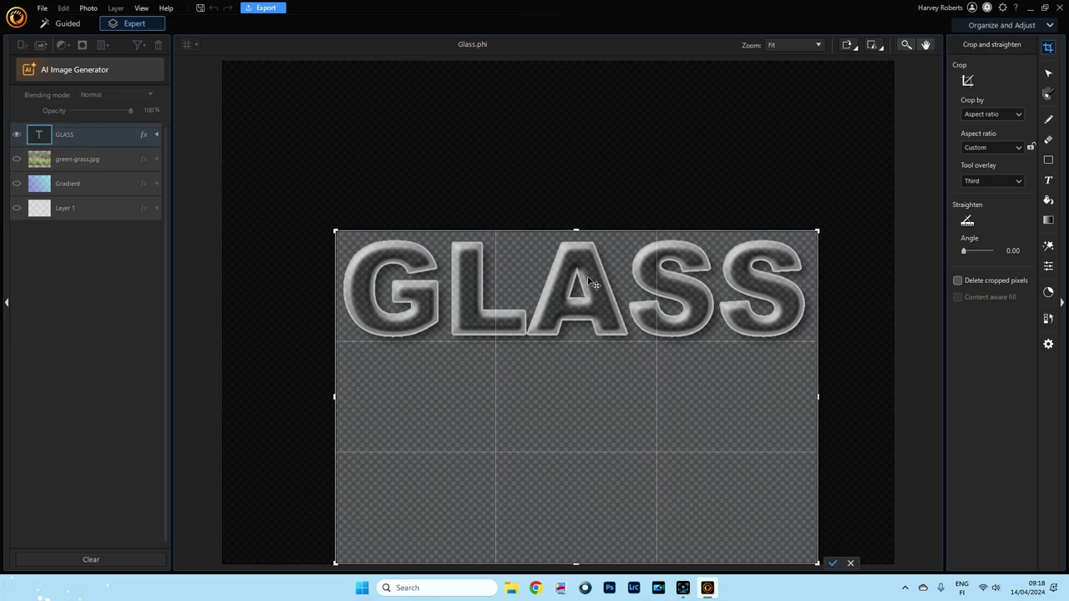
{"action": "left_click_drag", "start_coordinate": [577, 565], "coordinate": [586, 349]}
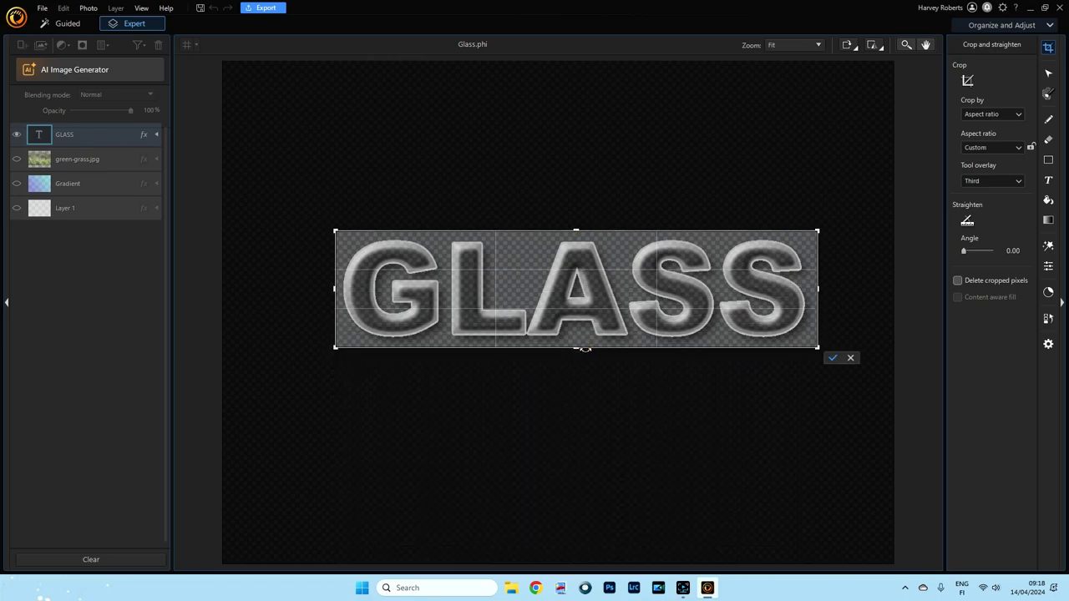
{"action": "left_click", "coordinate": [833, 359]}
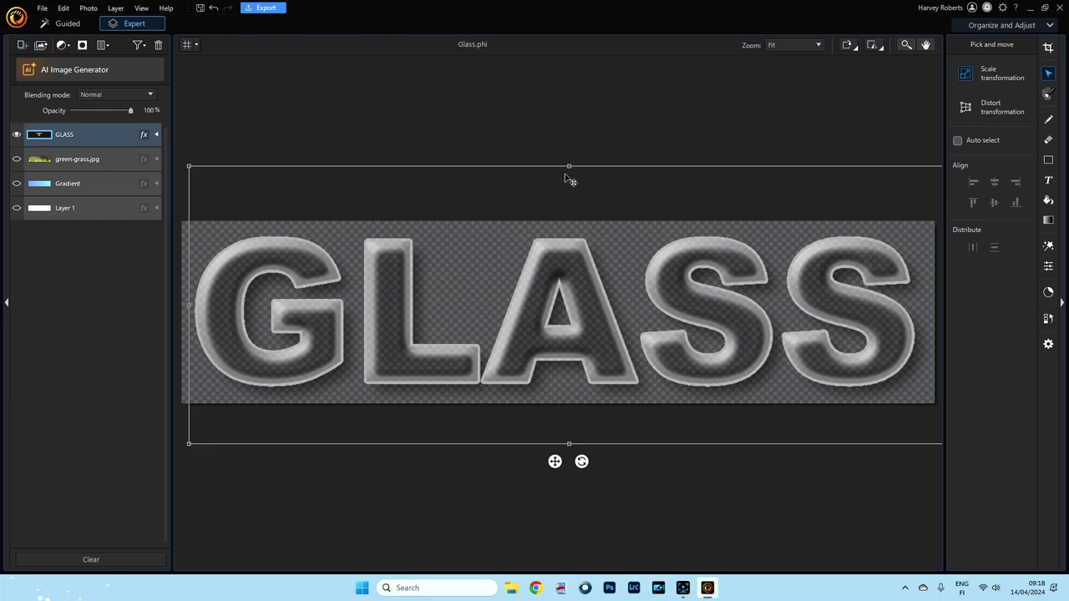
{"action": "mouse_move", "coordinate": [568, 168]}
{"action": "left_mouse_down"}
{"action": "mouse_move", "coordinate": [569, 194]}
{"action": "mouse_move", "coordinate": [568, 172]}
{"action": "left_mouse_up"}
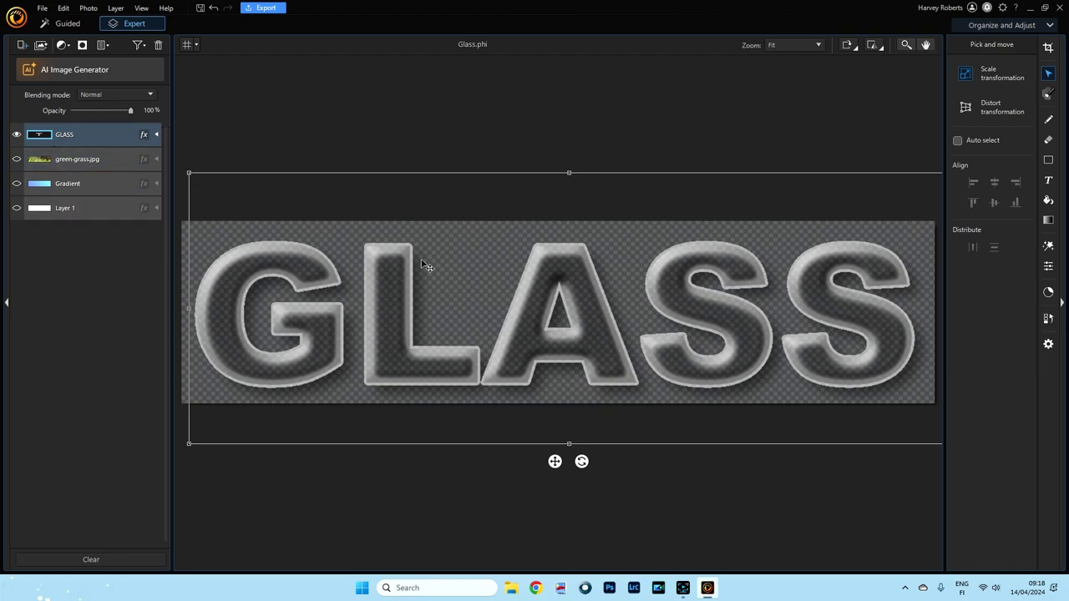
Save the cropped GLASS text as a PNG file named Glass in the Downloads folder
{"action": "left_click", "coordinate": [42, 9]}
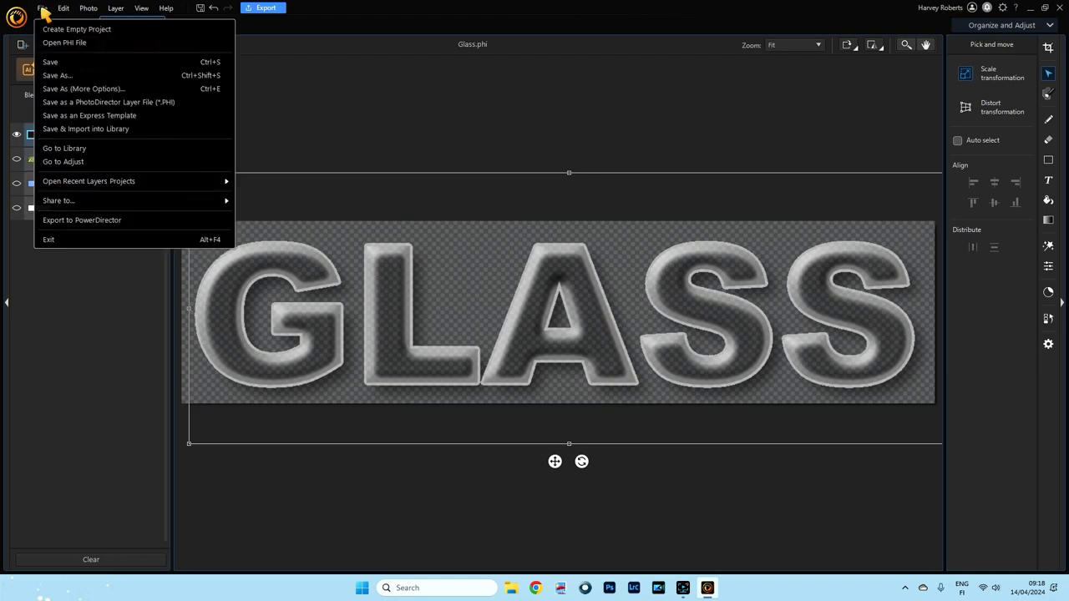
{"action": "left_click", "coordinate": [64, 76]}
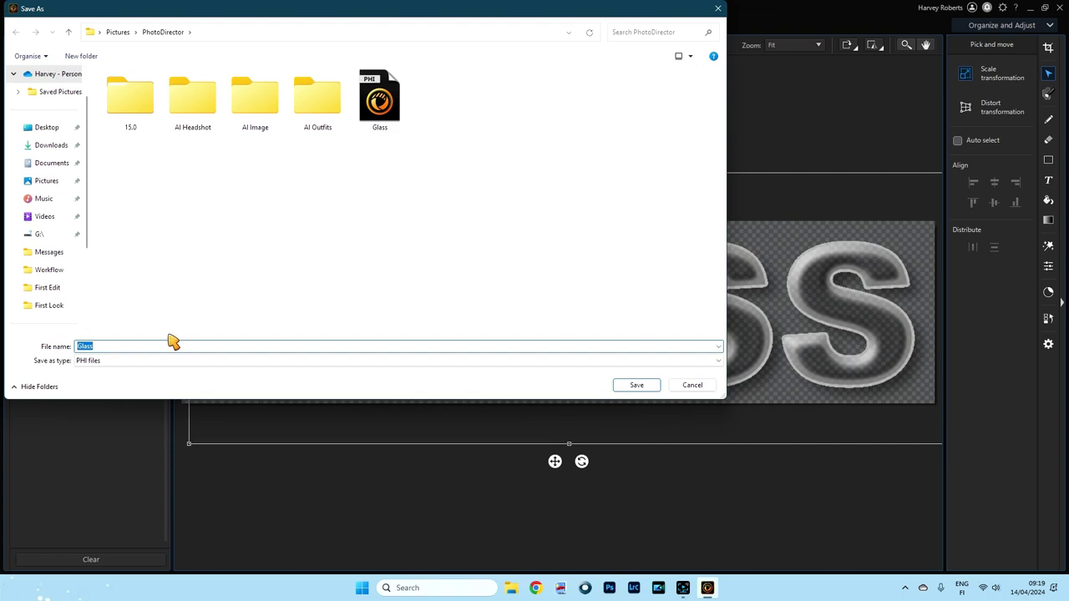
{"action": "left_click", "coordinate": [52, 147]}
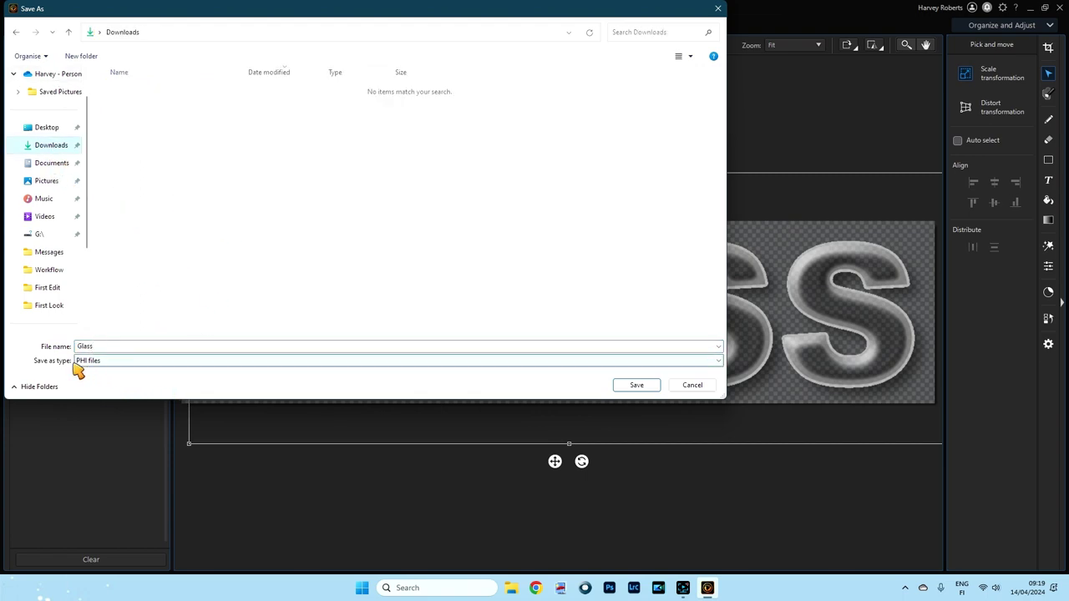
{"action": "left_click", "coordinate": [117, 362]}
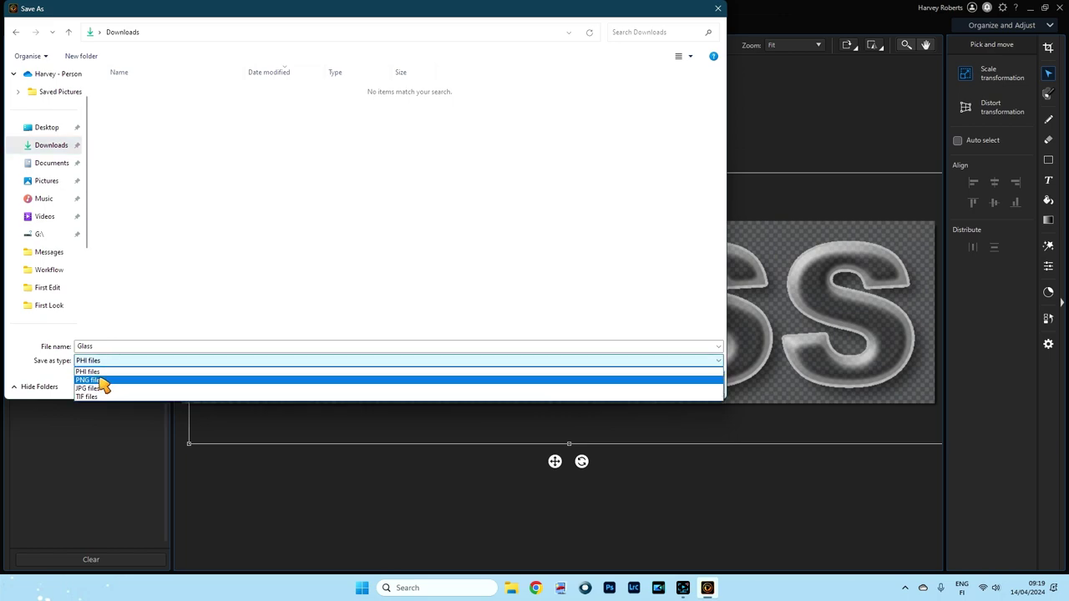
{"action": "left_click", "coordinate": [101, 381]}
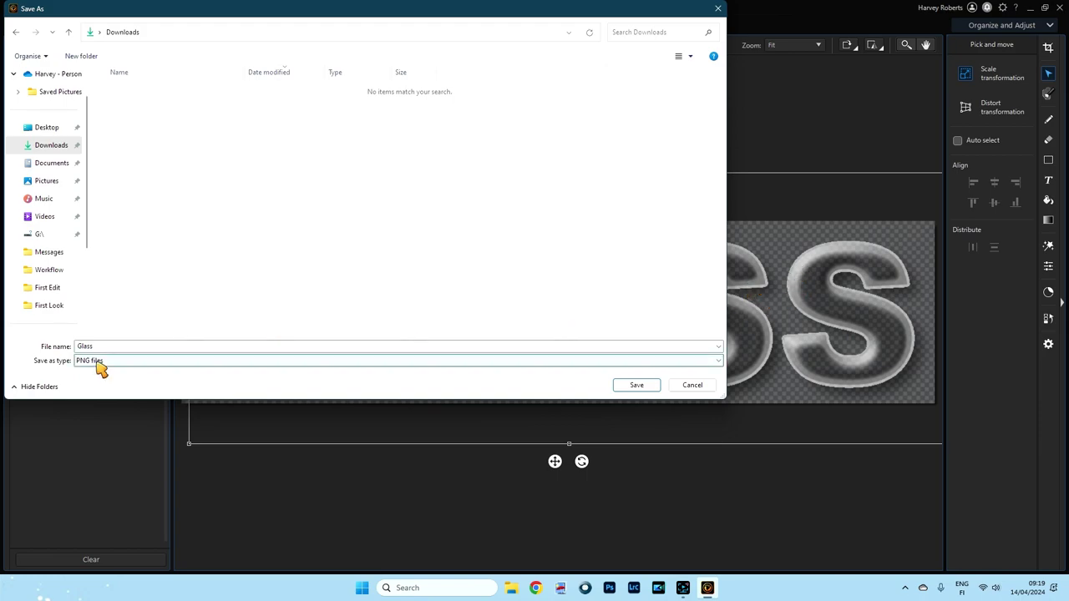
{"action": "left_click", "coordinate": [637, 389]}
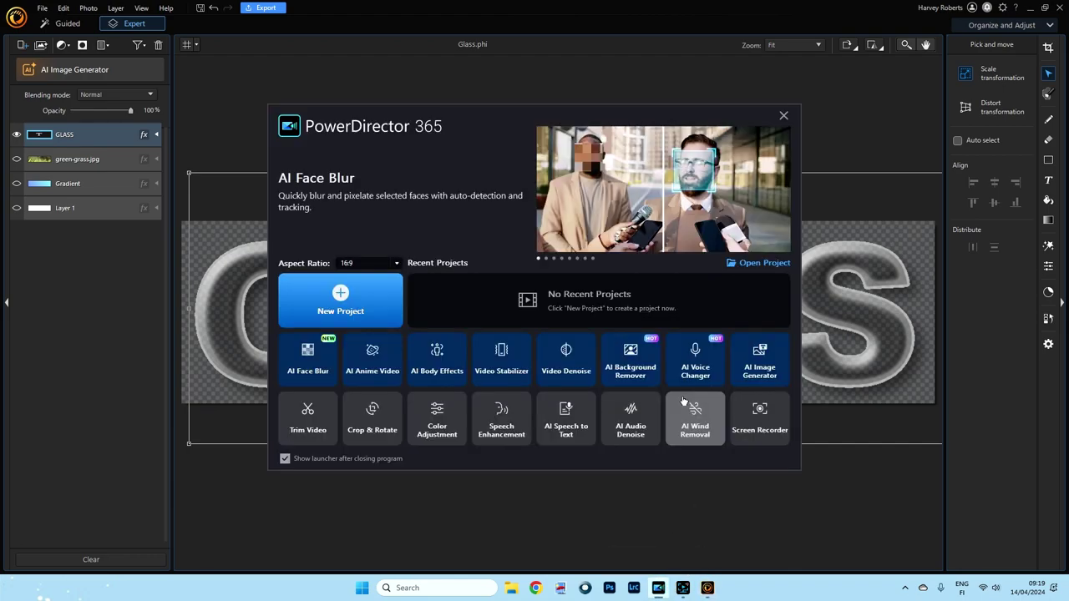
In a new 16:9 PowerDirector project, import 380A4981.MP4 from the First Look folder under Videos, Captures and place it at the start of track 1
{"action": "left_click", "coordinate": [340, 299]}
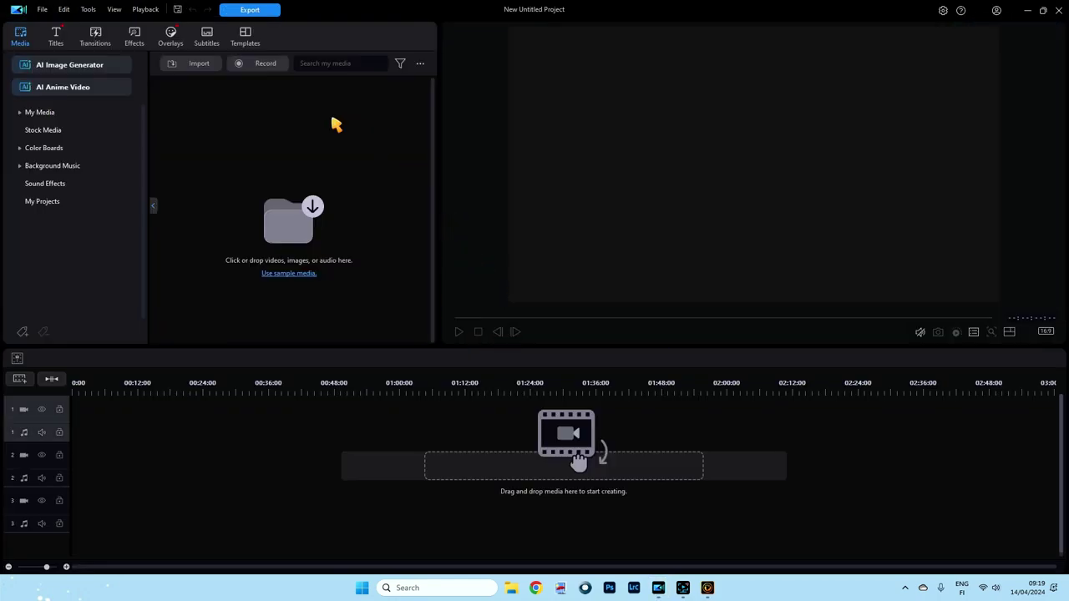
{"action": "left_click", "coordinate": [202, 67]}
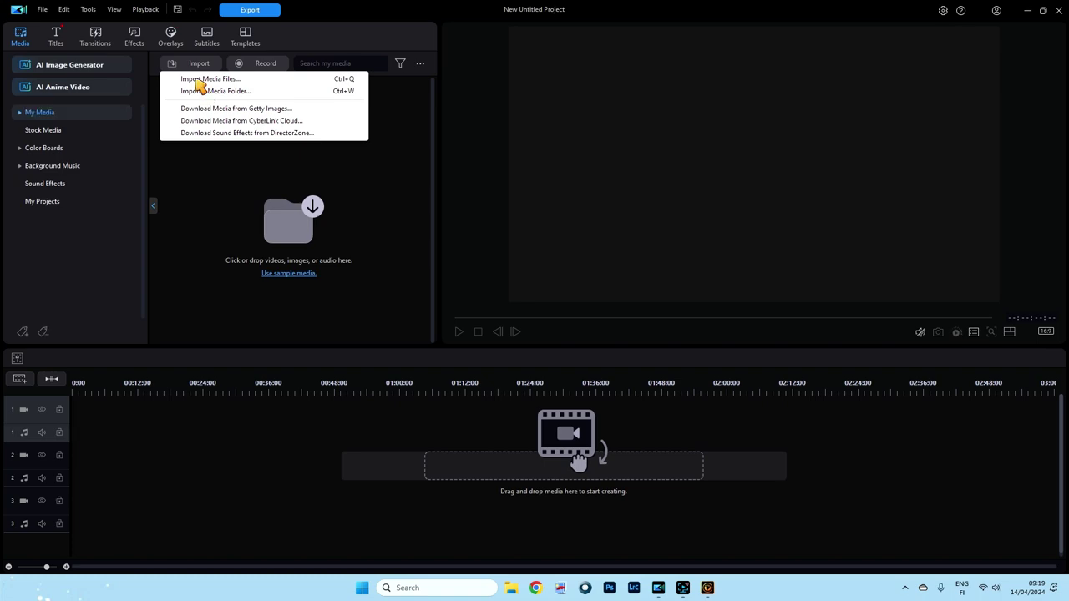
{"action": "left_click", "coordinate": [200, 82]}
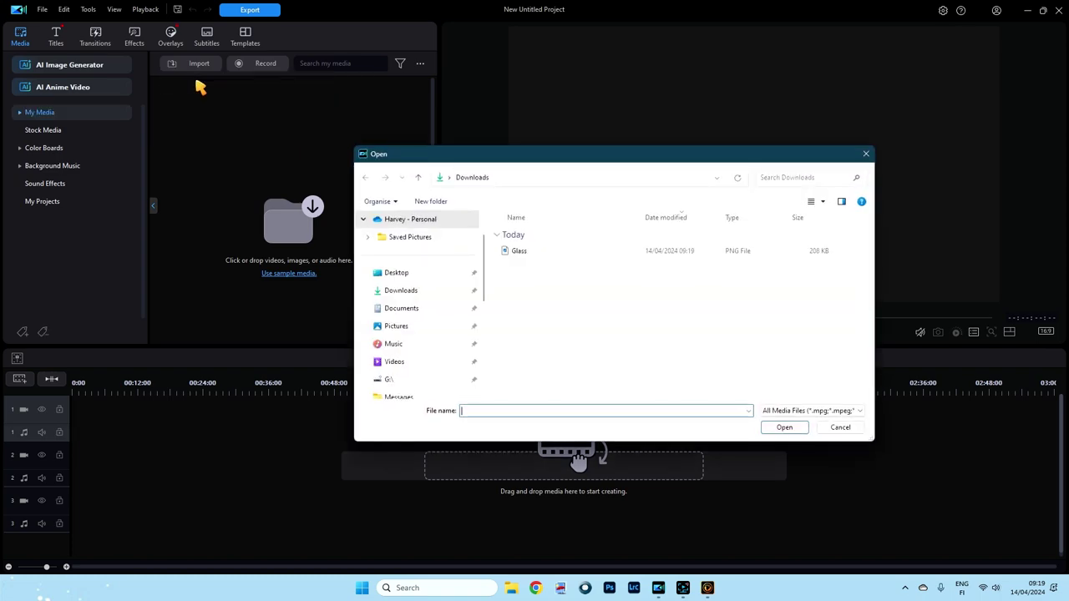
{"action": "left_click", "coordinate": [405, 364]}
{"action": "double_click", "coordinate": [598, 242]}
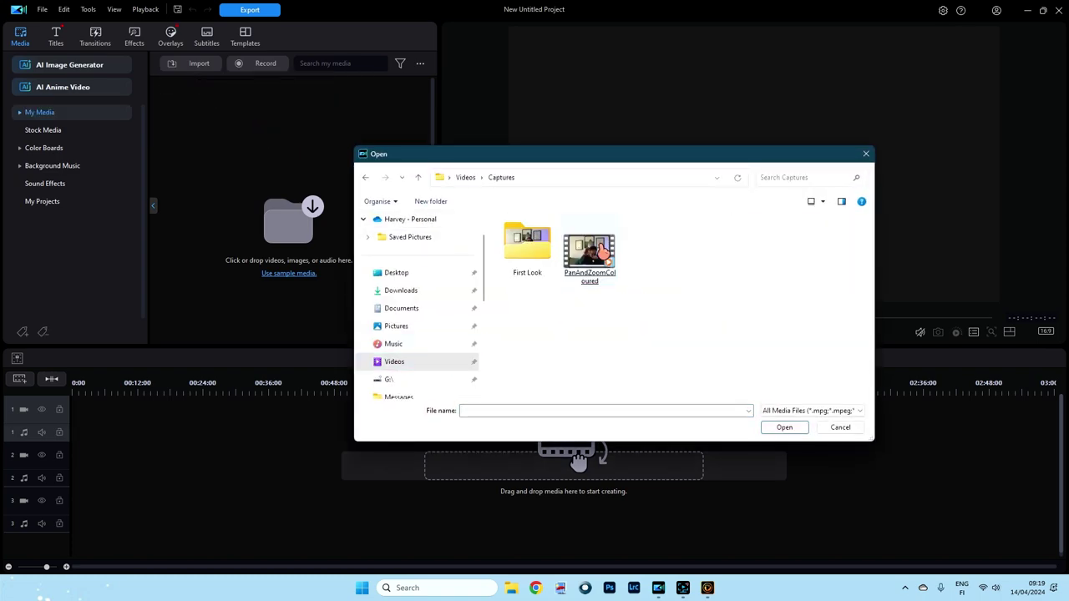
{"action": "double_click", "coordinate": [541, 250]}
{"action": "double_click", "coordinate": [539, 262]}
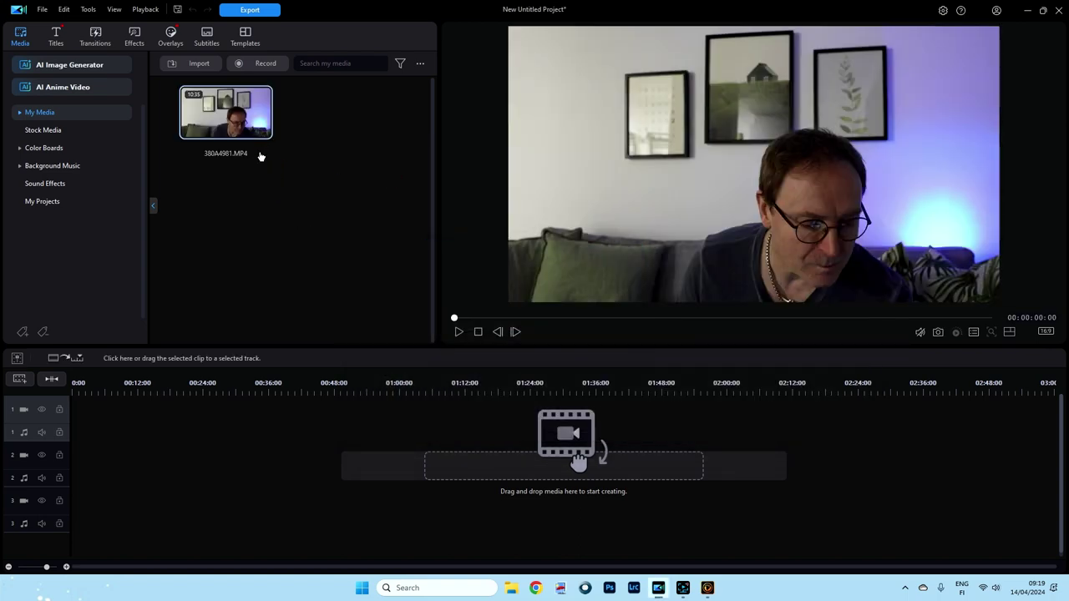
{"action": "left_click_drag", "start_coordinate": [240, 117], "coordinate": [91, 417]}
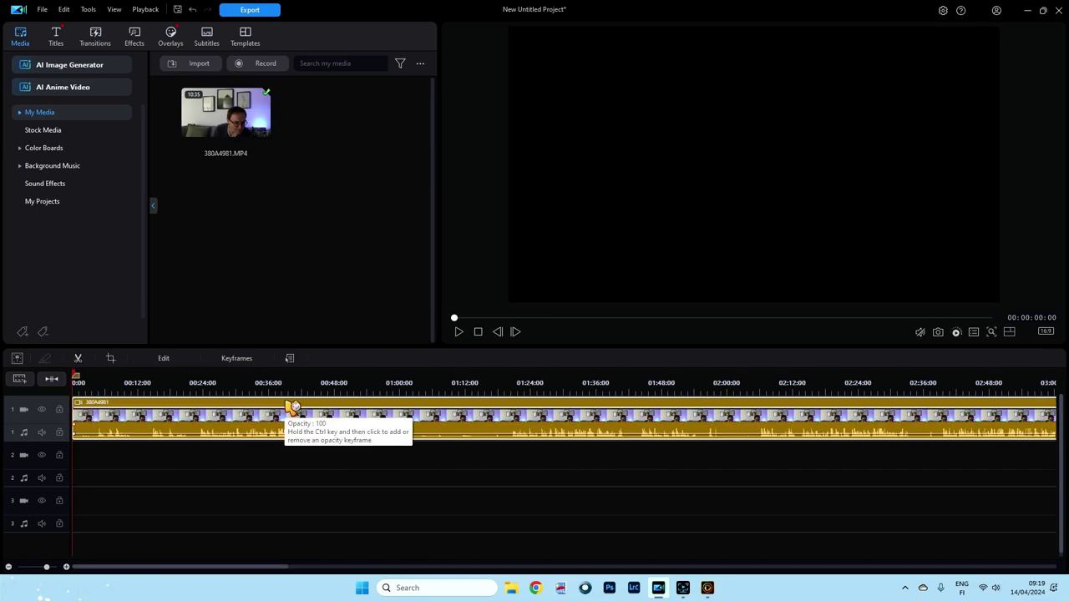
Import Glass.png from the Downloads folder and place it at the start of track 2, above the video clip
{"action": "left_click", "coordinate": [182, 67]}
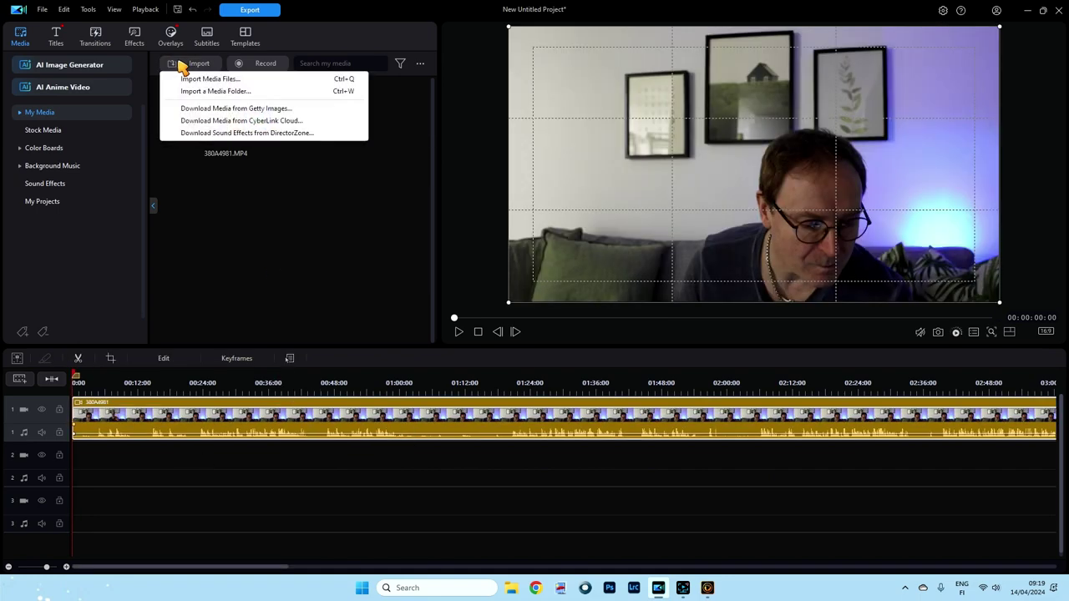
{"action": "left_click", "coordinate": [210, 79]}
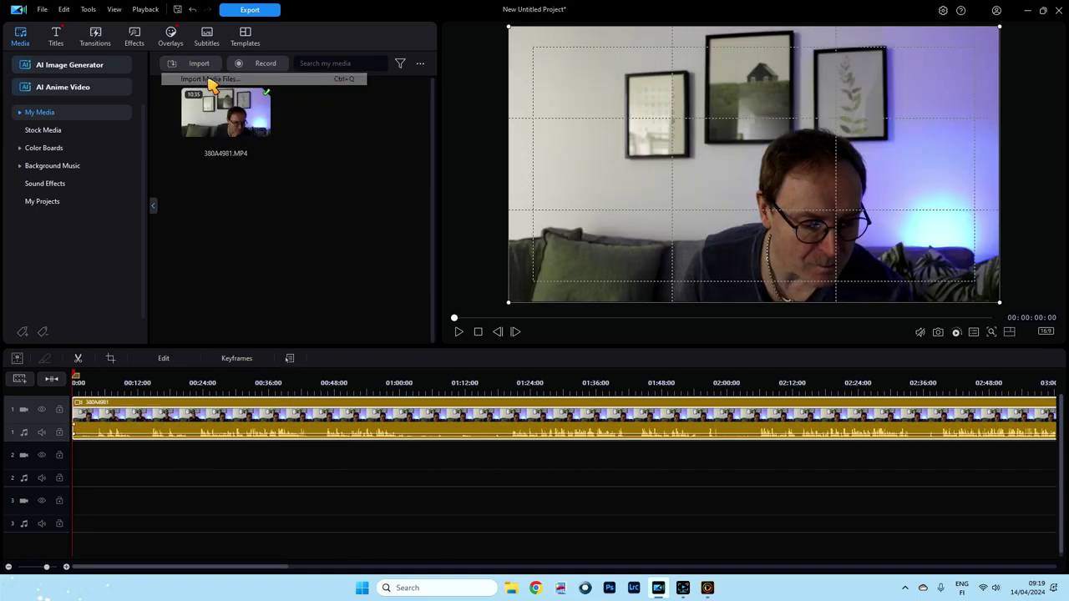
{"action": "left_click", "coordinate": [409, 298]}
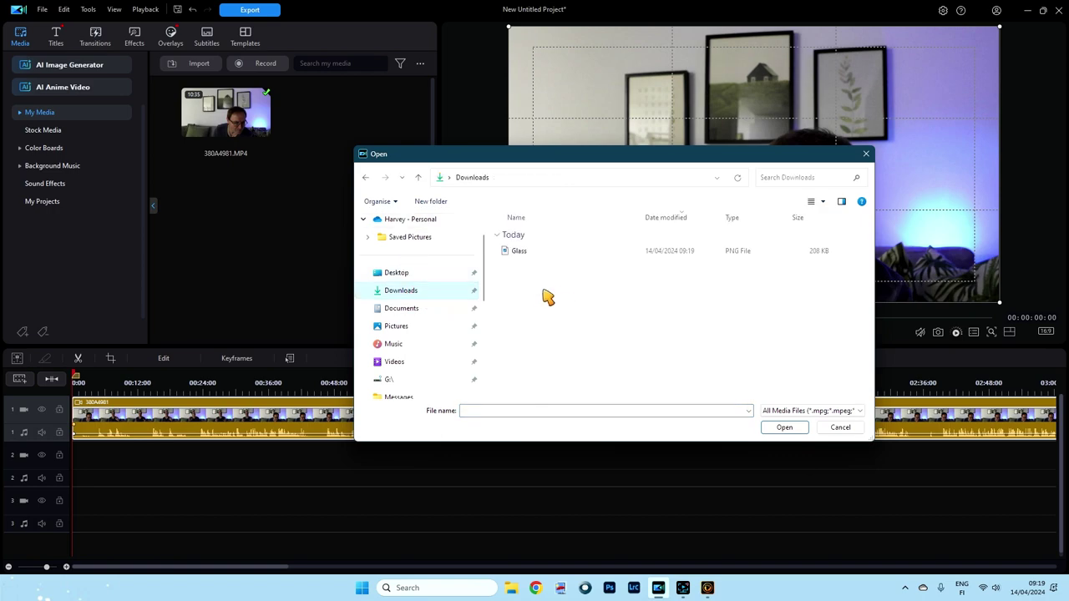
{"action": "double_click", "coordinate": [511, 284]}
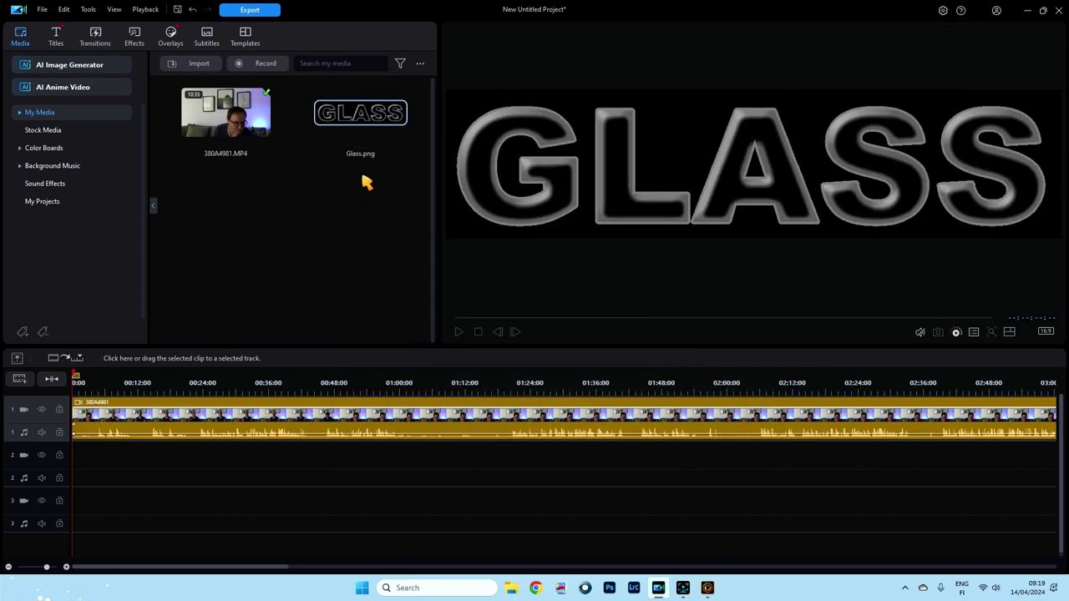
{"action": "left_click_drag", "start_coordinate": [368, 115], "coordinate": [79, 483]}
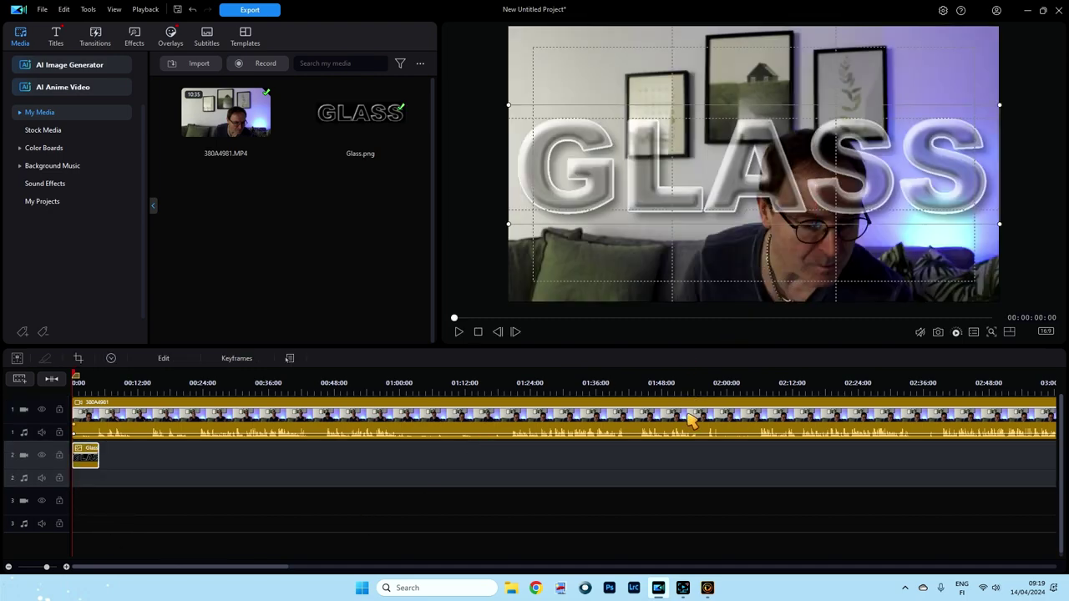
Move the GLASS image towards the upper right of the video frame and shrink it, then shift the background video slightly down and left
{"action": "left_click_drag", "start_coordinate": [510, 222], "coordinate": [582, 201]}
{"action": "left_click", "coordinate": [579, 199]}
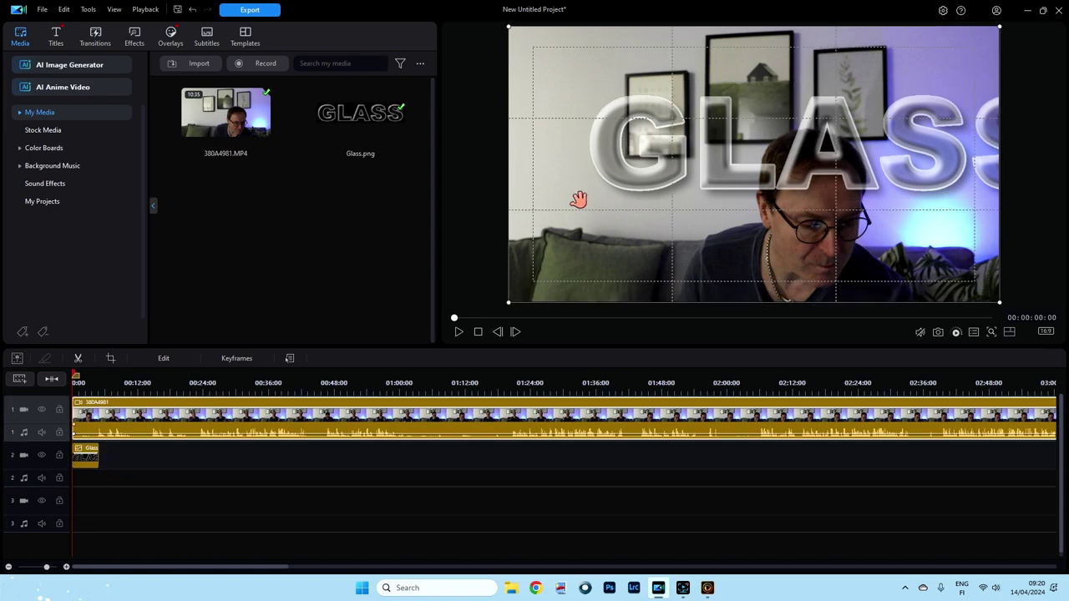
{"action": "left_click", "coordinate": [87, 456]}
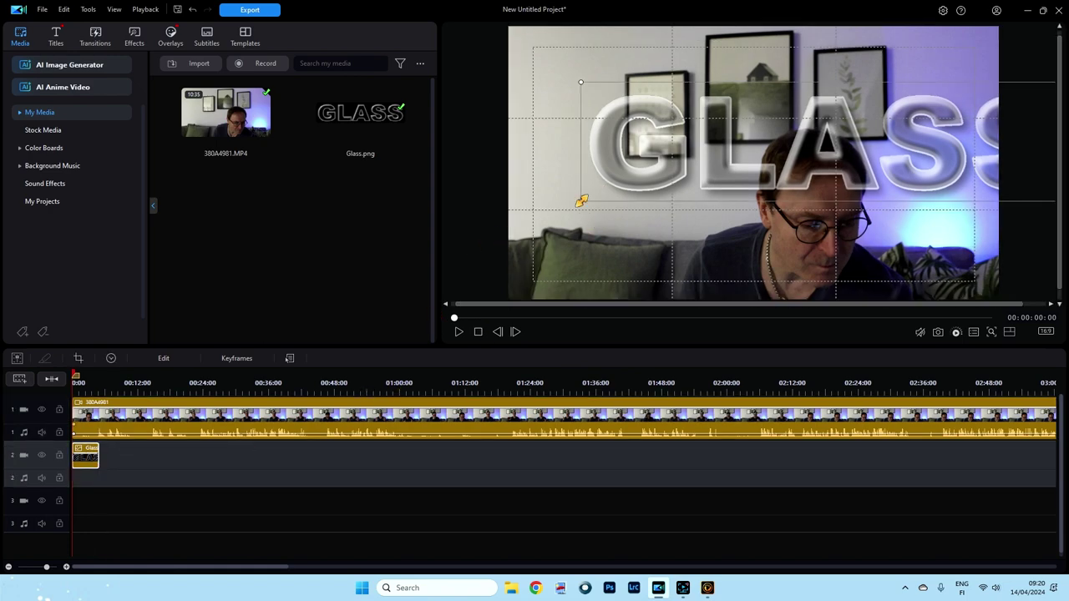
{"action": "left_click_drag", "start_coordinate": [581, 200], "coordinate": [873, 125]}
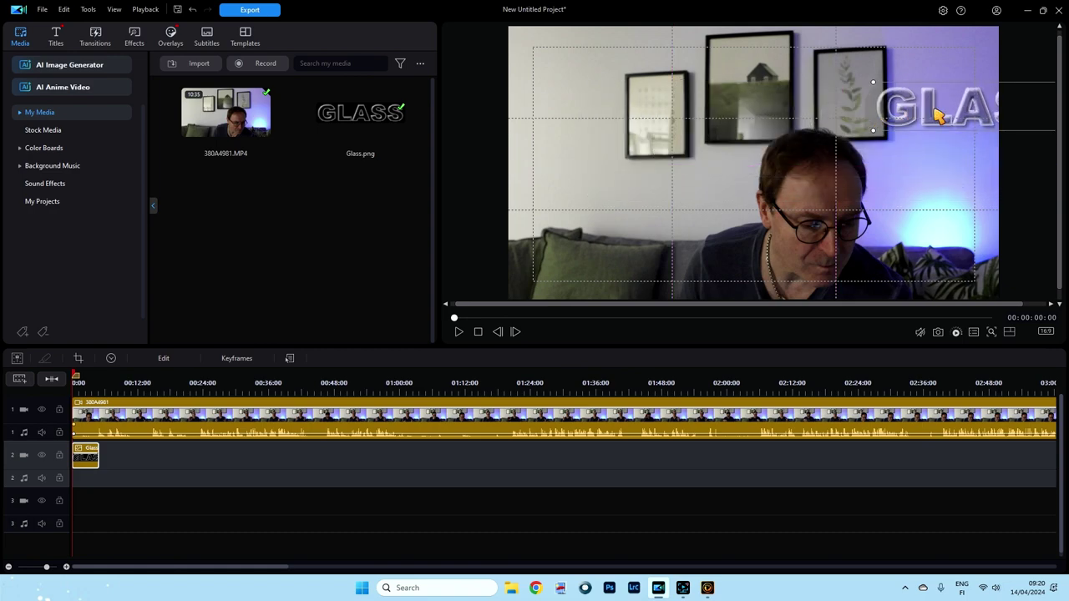
{"action": "left_click_drag", "start_coordinate": [874, 195], "coordinate": [807, 220]}
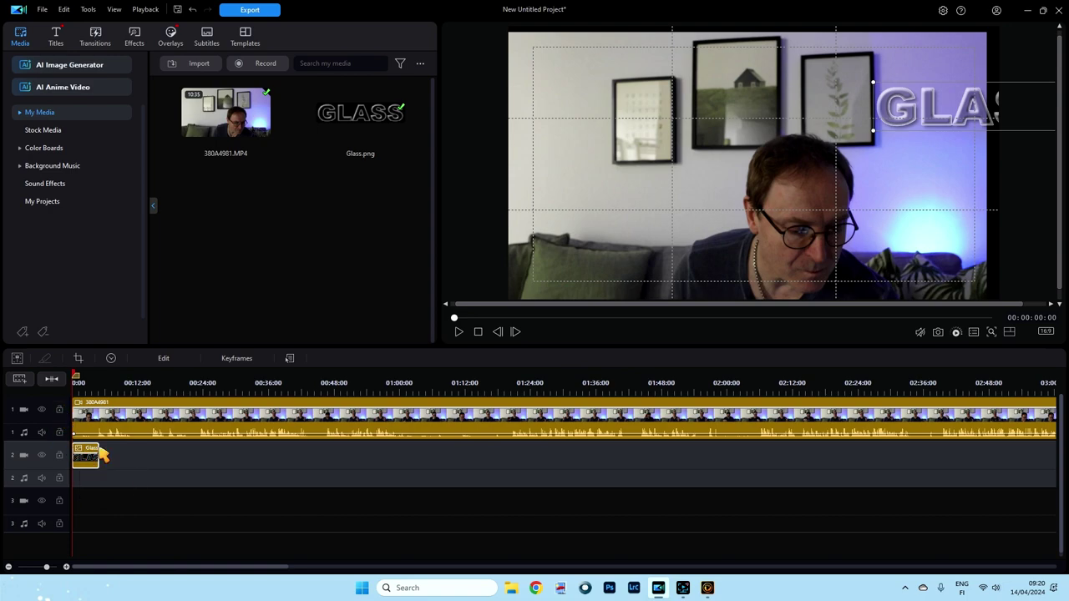
With video track 1 locked, move GLASS back into the frame, enlarge it to nearly full width and centre it across the upper half
{"action": "left_click_drag", "start_coordinate": [949, 102], "coordinate": [665, 156]}
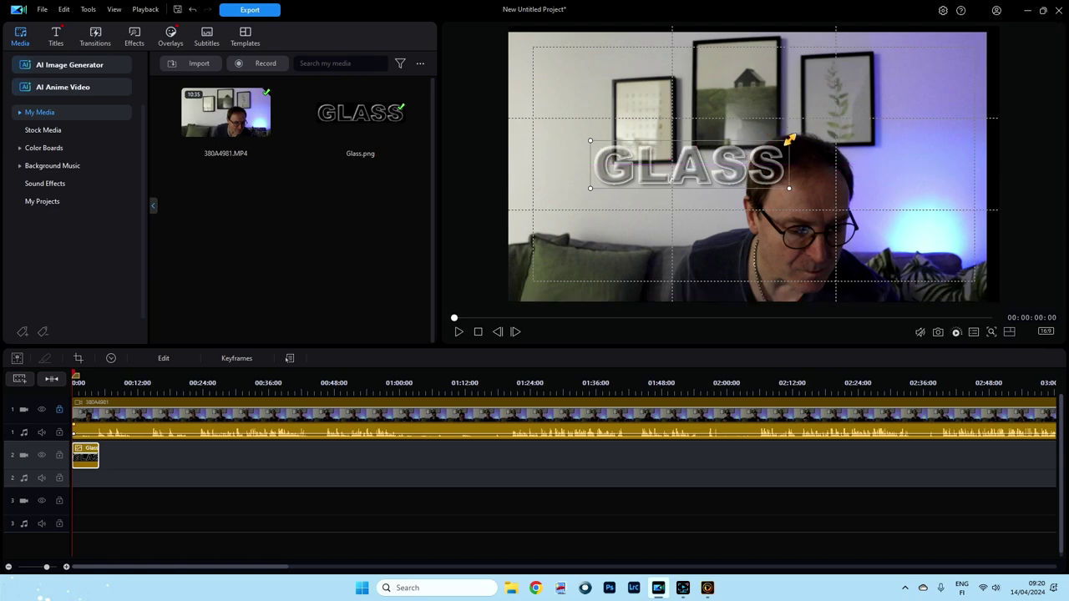
{"action": "left_click_drag", "start_coordinate": [789, 141], "coordinate": [913, 81]}
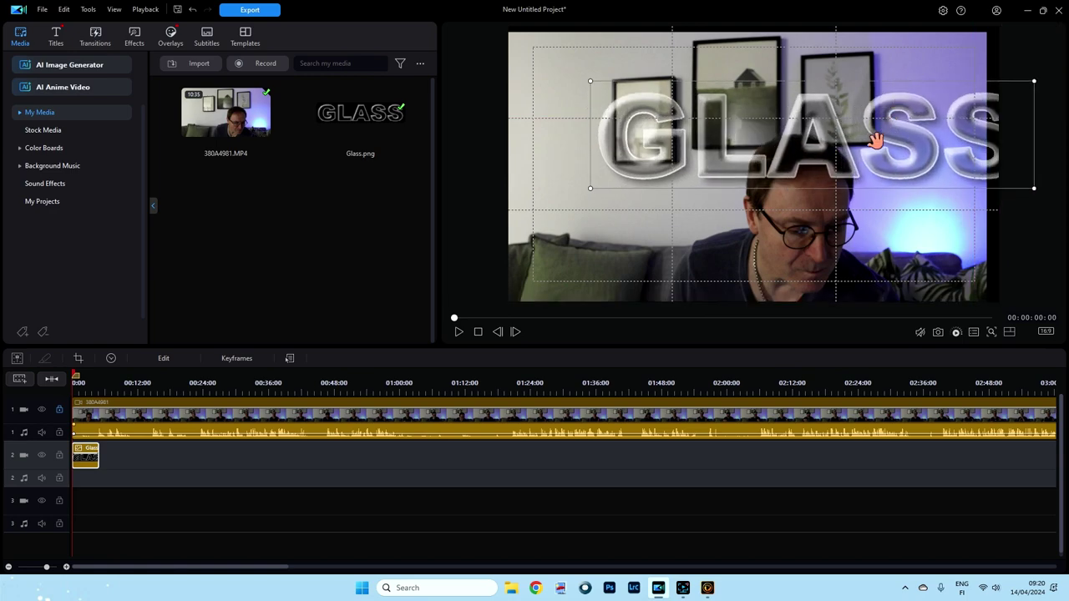
{"action": "left_click_drag", "start_coordinate": [791, 169], "coordinate": [699, 179]}
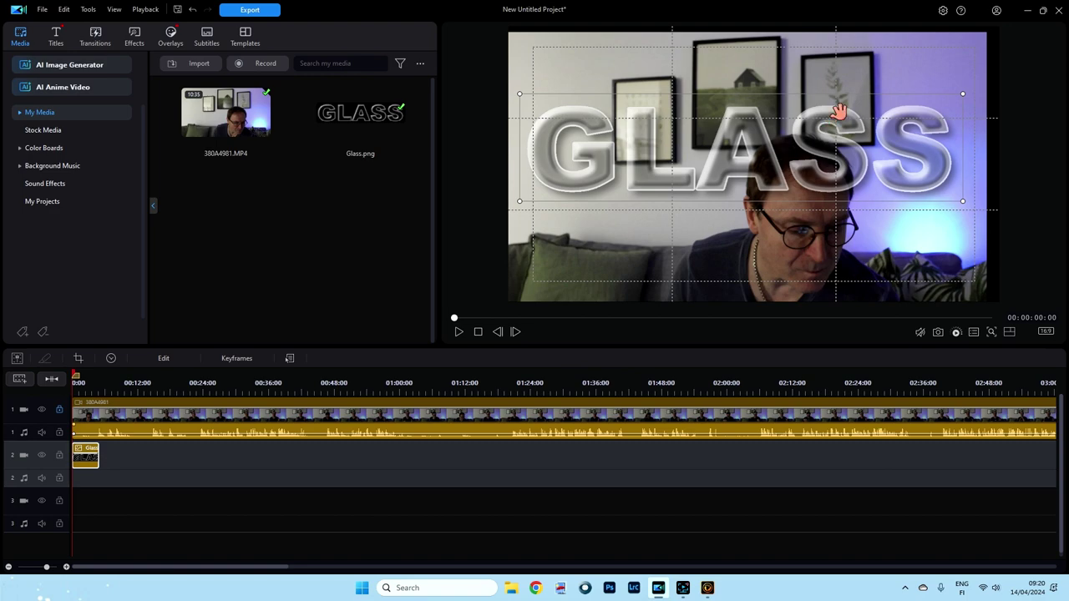
Close the PowerDirector test project without saving and dismiss its launcher to return to PhotoDirector
{"action": "left_click", "coordinate": [1057, 10]}
{"action": "left_click", "coordinate": [580, 321]}
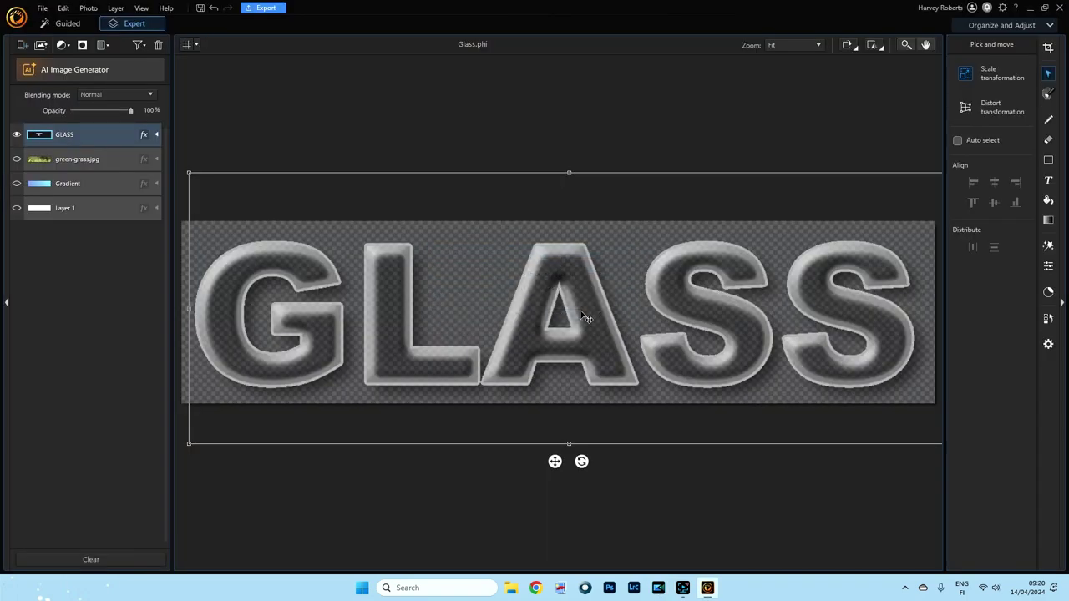
{"action": "left_click", "coordinate": [783, 116]}
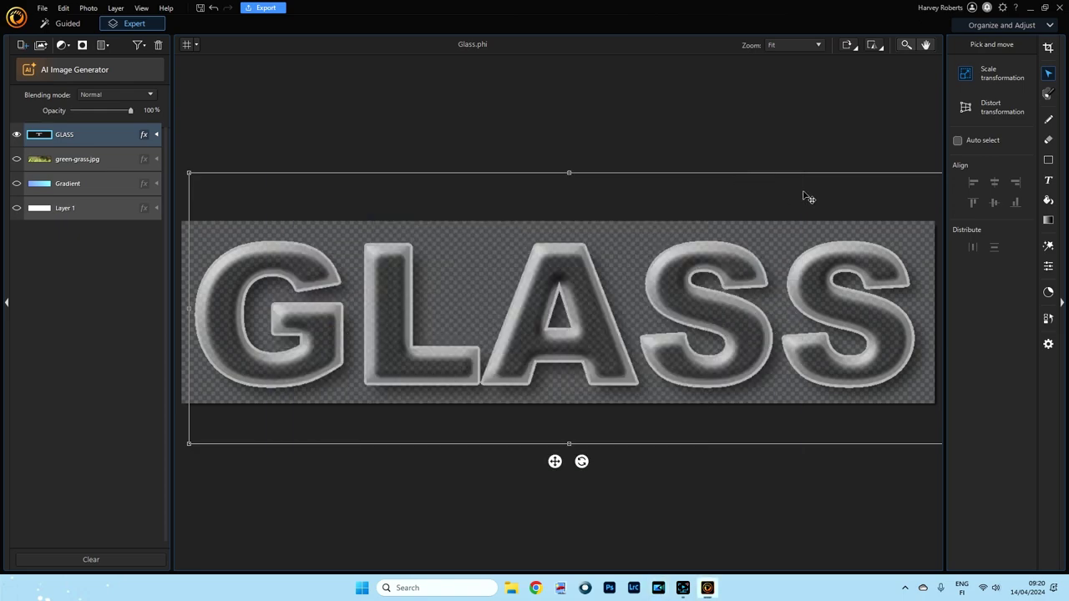